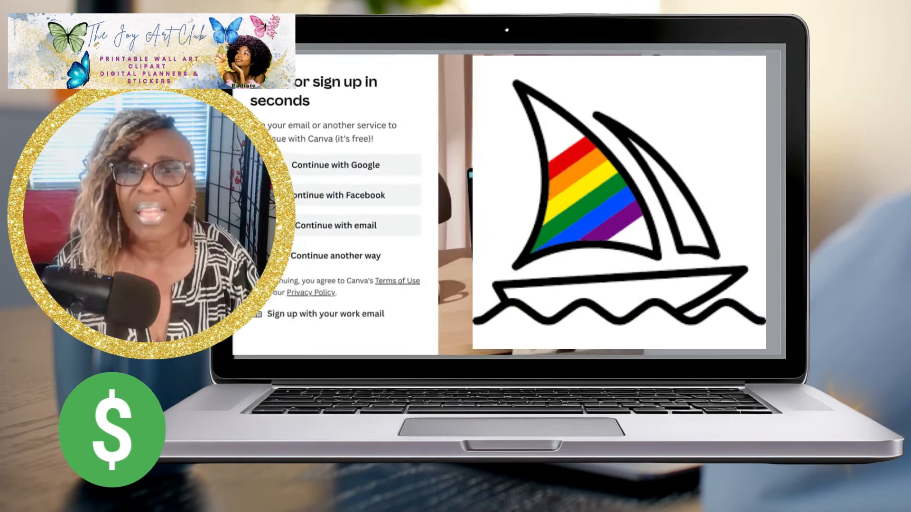
Choose e-mail sign-up for a free Canva account and enter the account e-mail address.
click(434, 212)
click(301, 146)
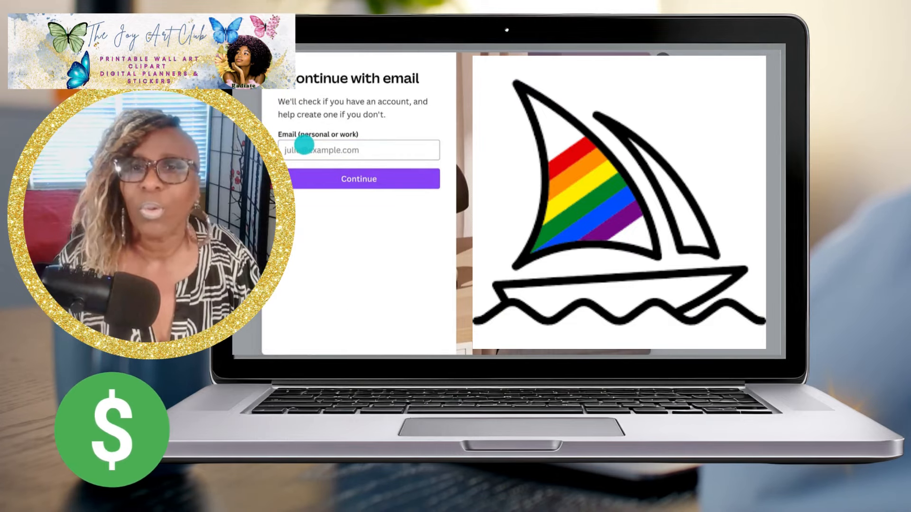
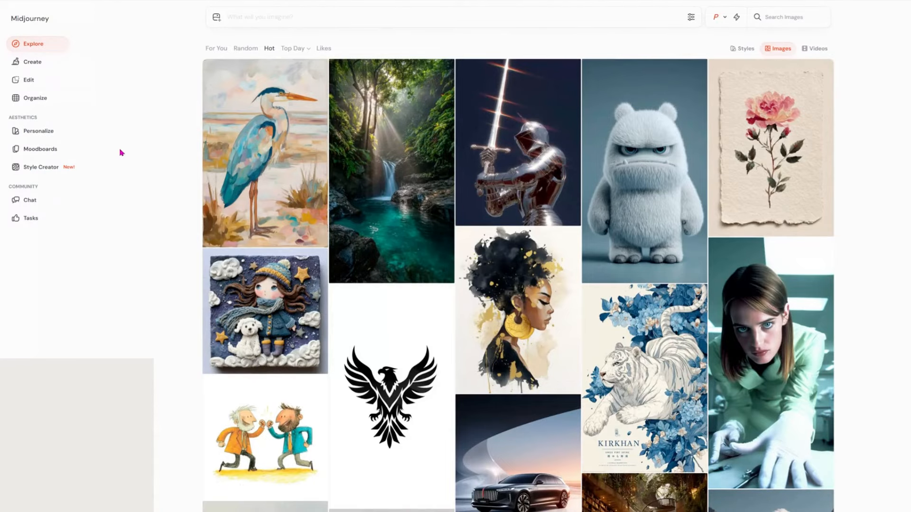
scroll(354, 245, down, 7)
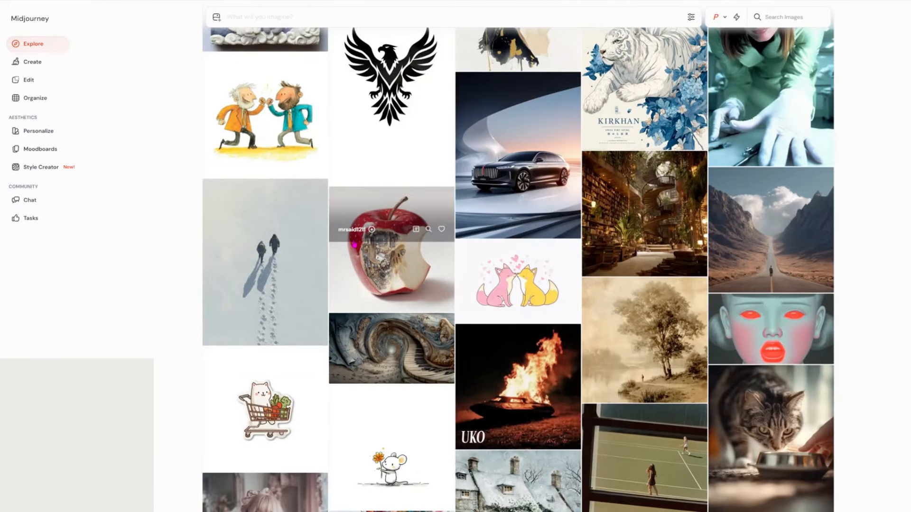
scroll(353, 245, down, 9)
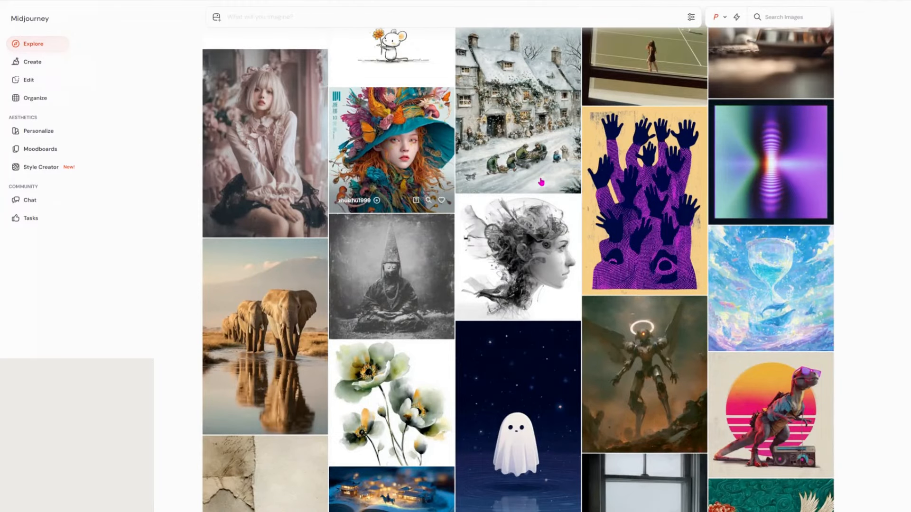
scroll(436, 231, down, 3)
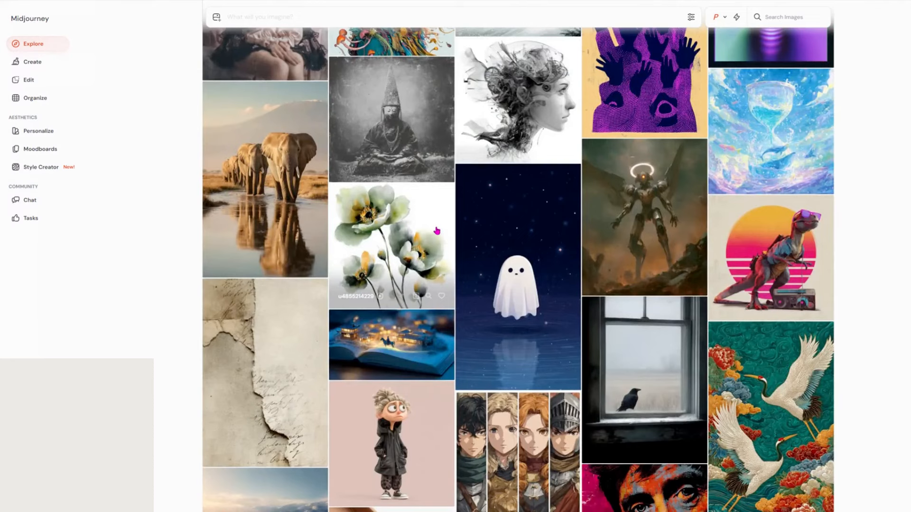
scroll(436, 230, down, 10)
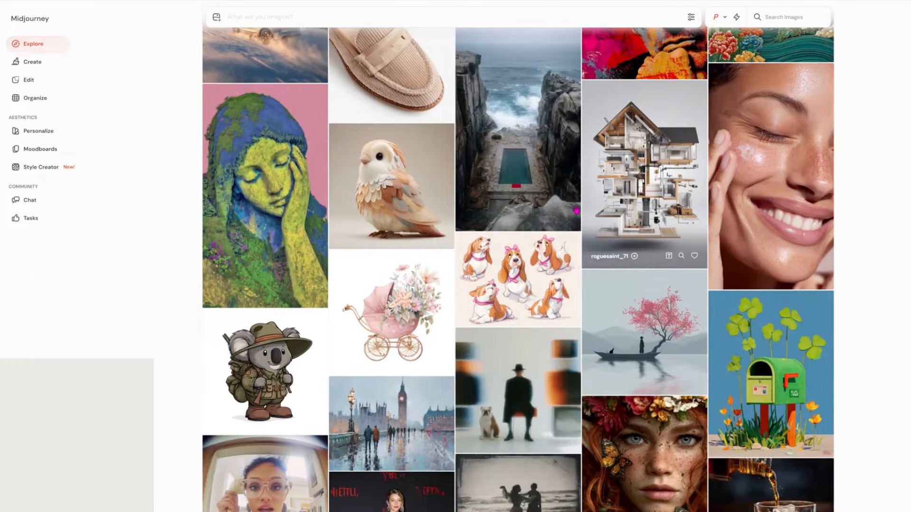
scroll(576, 210, down, 10)
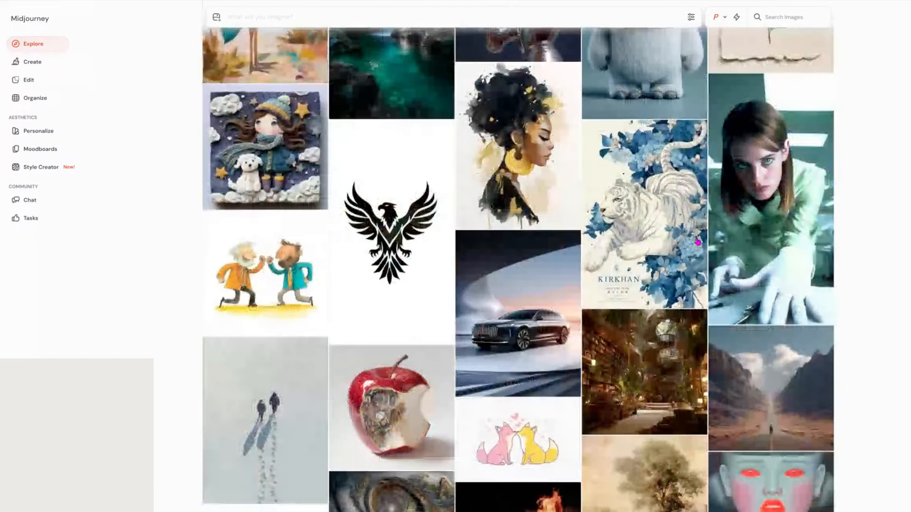
scroll(698, 242, up, 3)
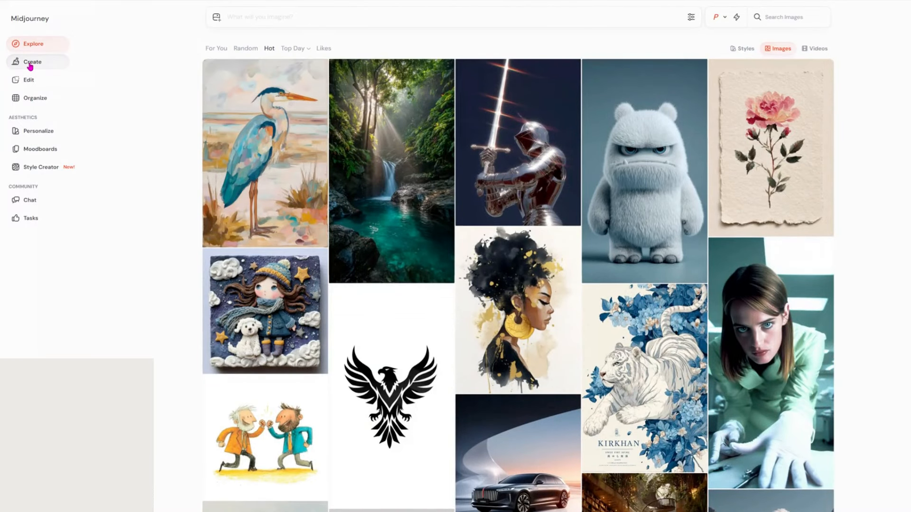
Submit the pasted locs woman birthday-night prompt with --ar 3:4 to generate four portraits.
click(30, 65)
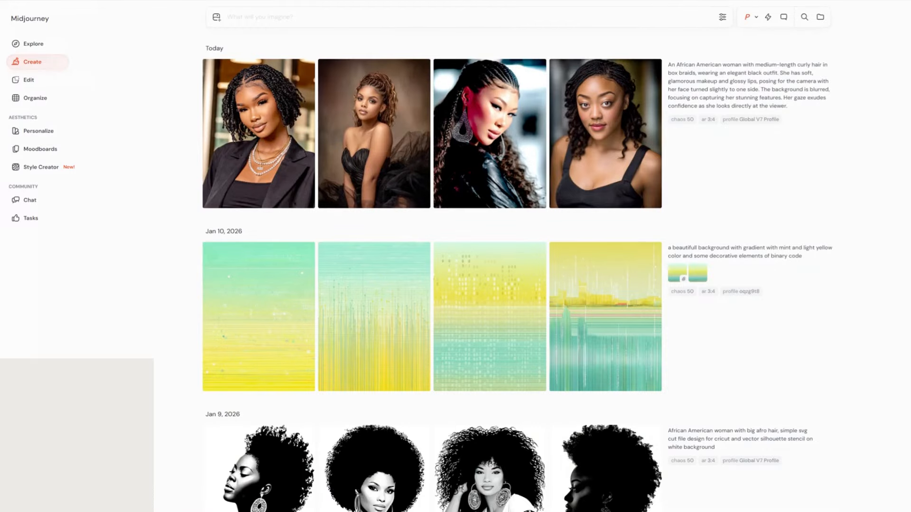
text(A stylish, modern African American woman with cocoa brown skin and flawless makeup statement , jewelry, smiling happily. She wears twisted locs designer styled She's dressed in Modest party attire walking with a friend , coming from a fun night at the birthday's party out art style is detailed , airbrushed oil painting/ watercolor , she's happy , joyful, confident expression , pops of red)
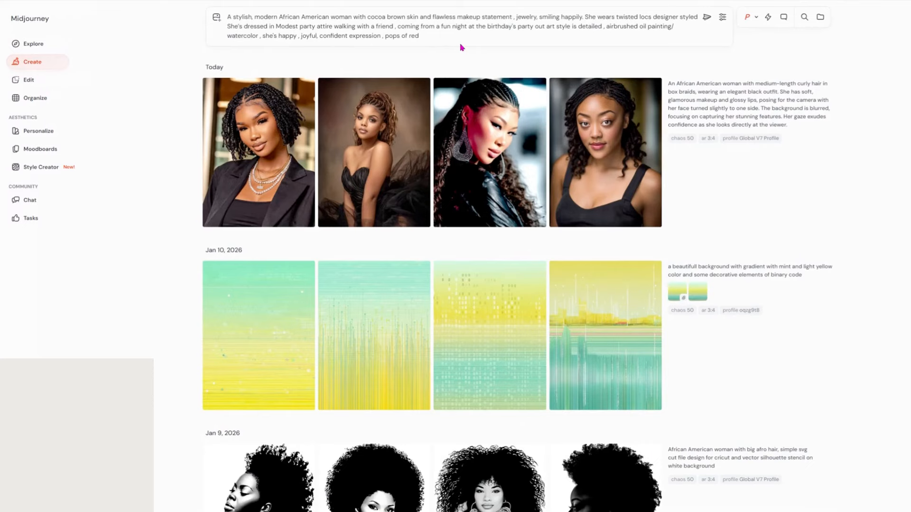
text(--ar 3:4)
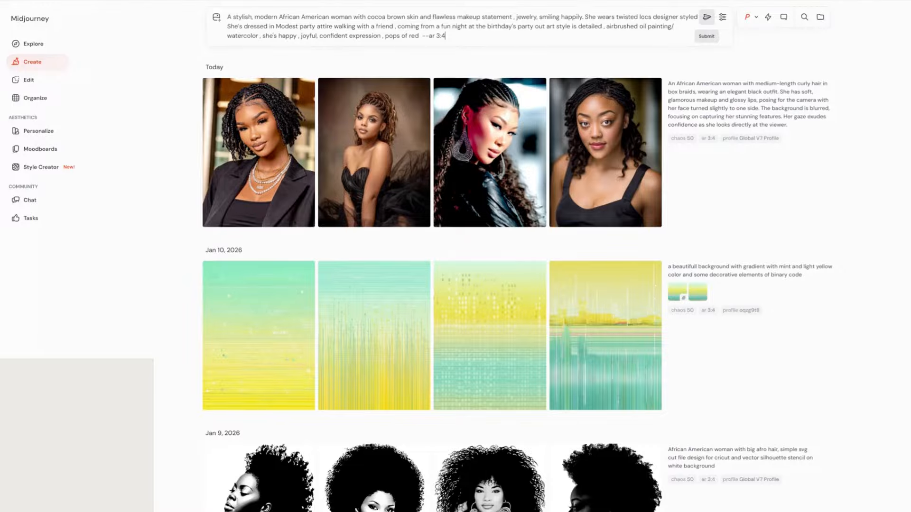
key(Return)
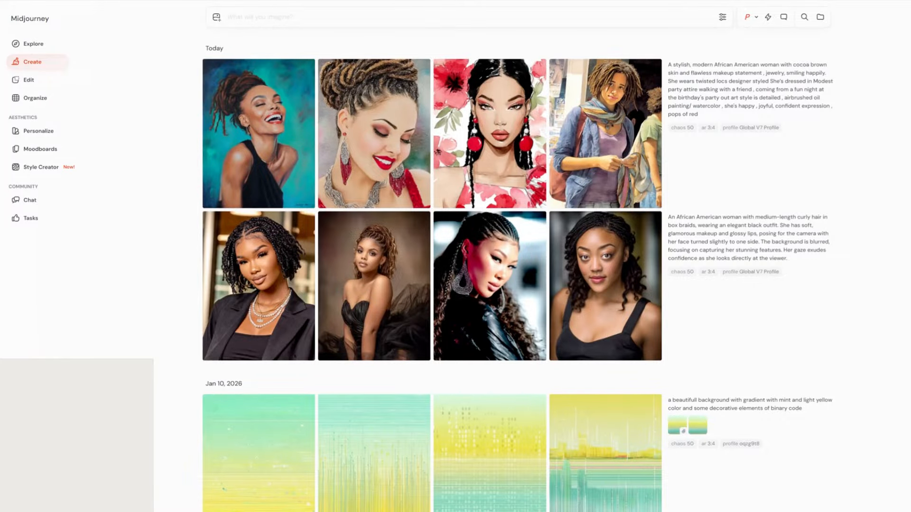
Drag the Variety slider in the generation settings down from 50.
mouse_move(636, 107)
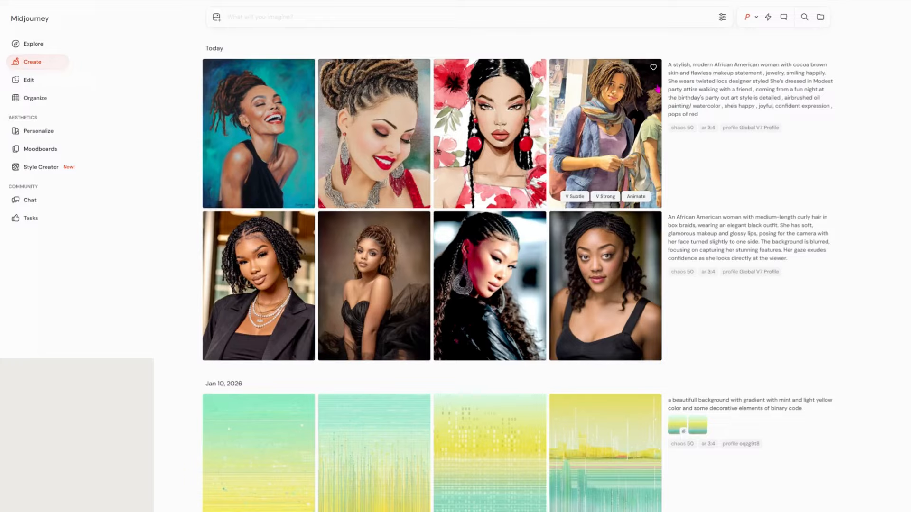
mouse_move(271, 144)
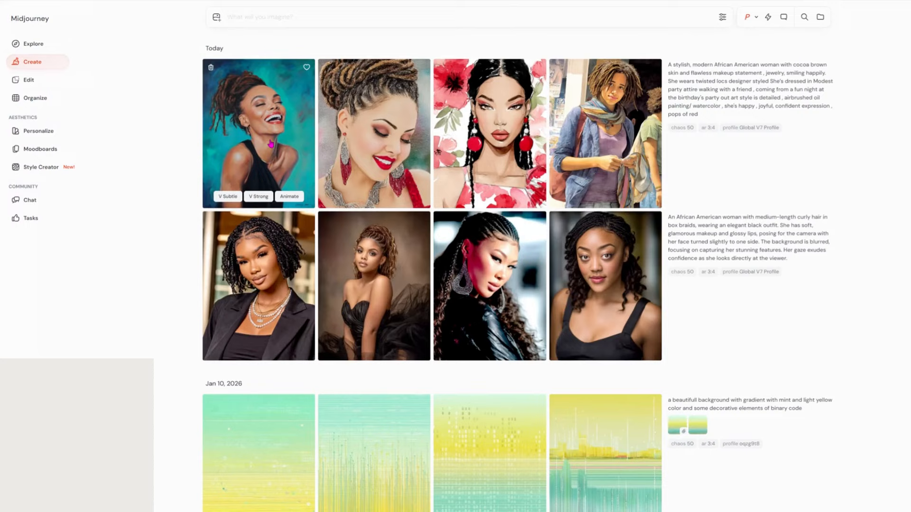
click(722, 17)
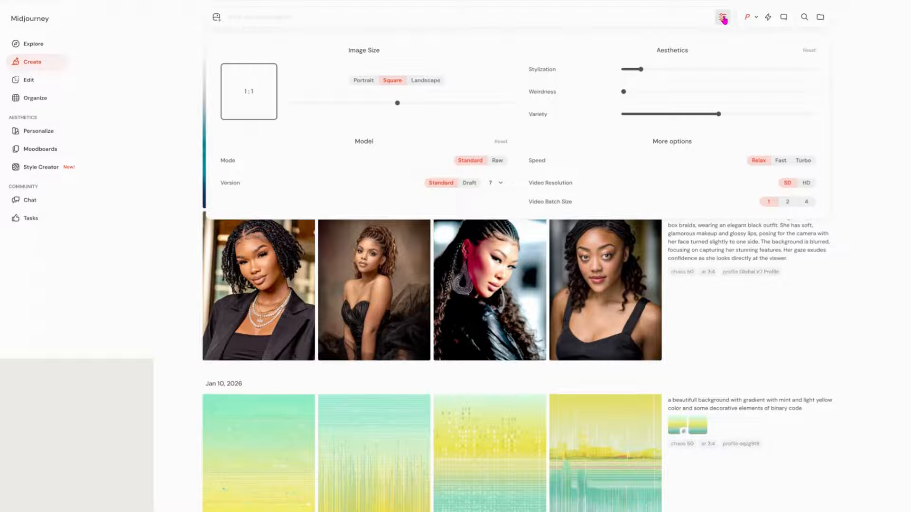
mouse_move(753, 117)
drag(718, 123, 651, 114)
click(876, 135)
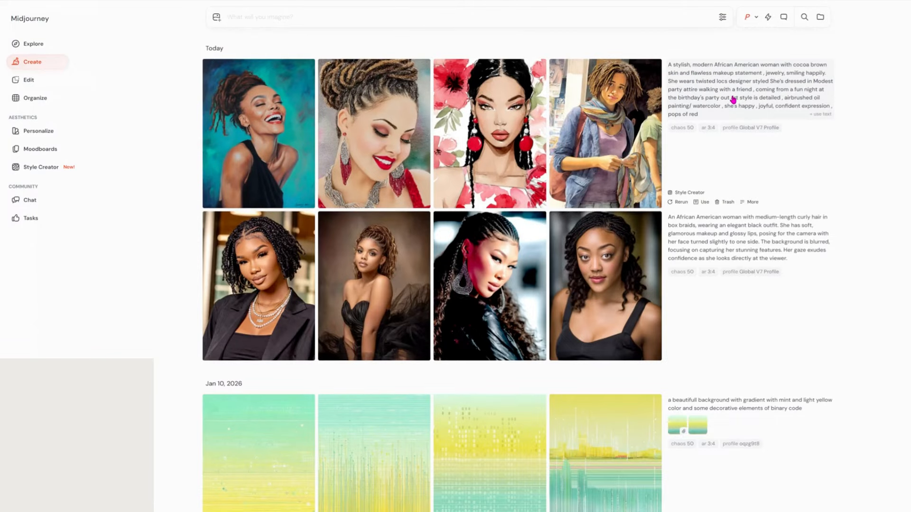
Resubmit the locs woman prompt with --chaos 50 --ar 3:4 parameters.
click(734, 100)
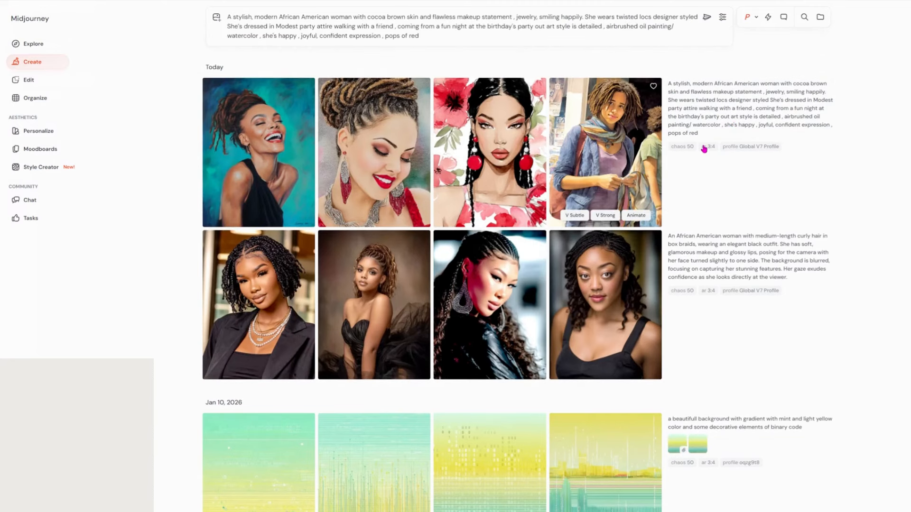
click(705, 148)
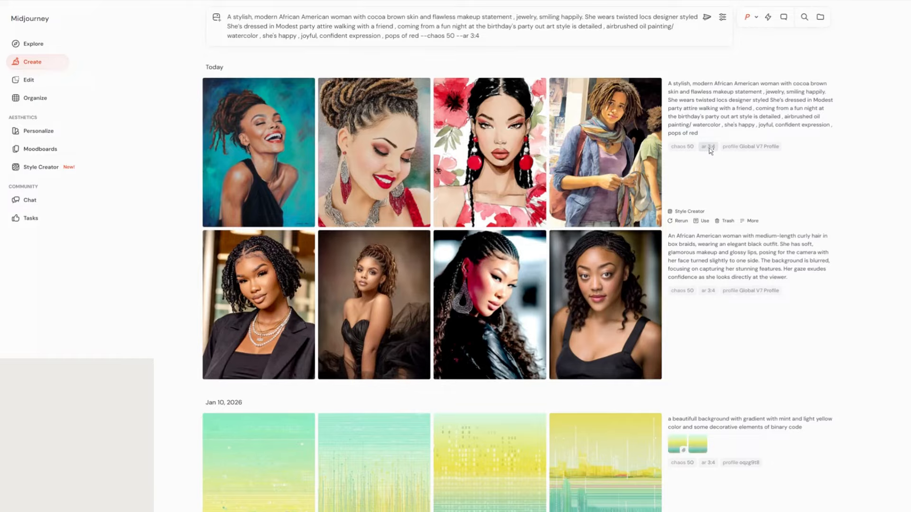
click(722, 17)
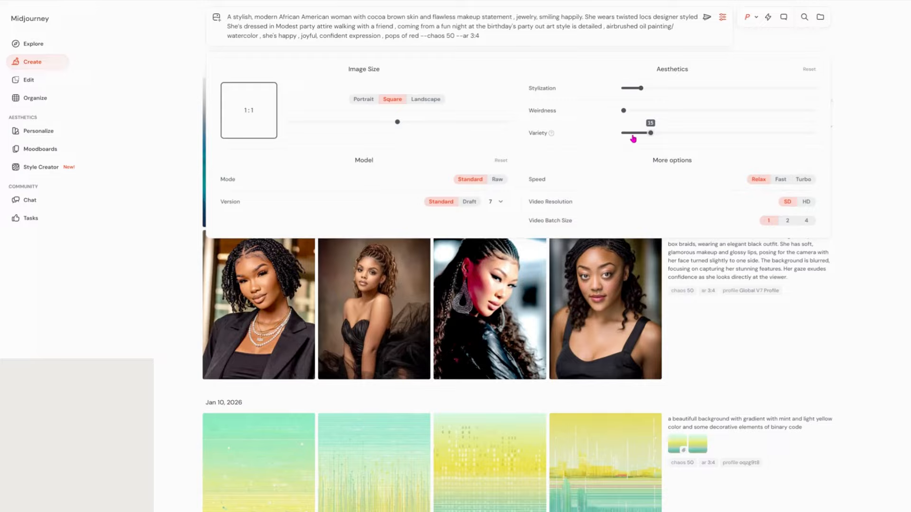
click(707, 17)
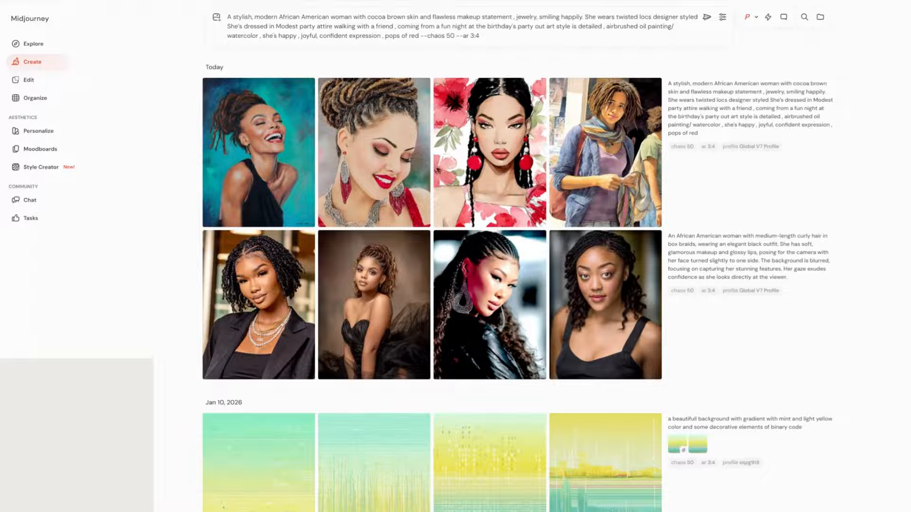
mouse_move(490, 157)
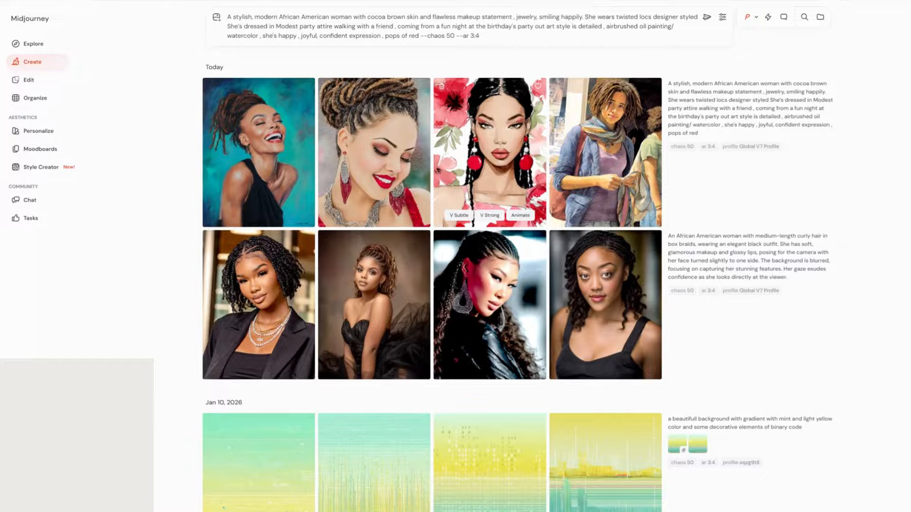
click(706, 18)
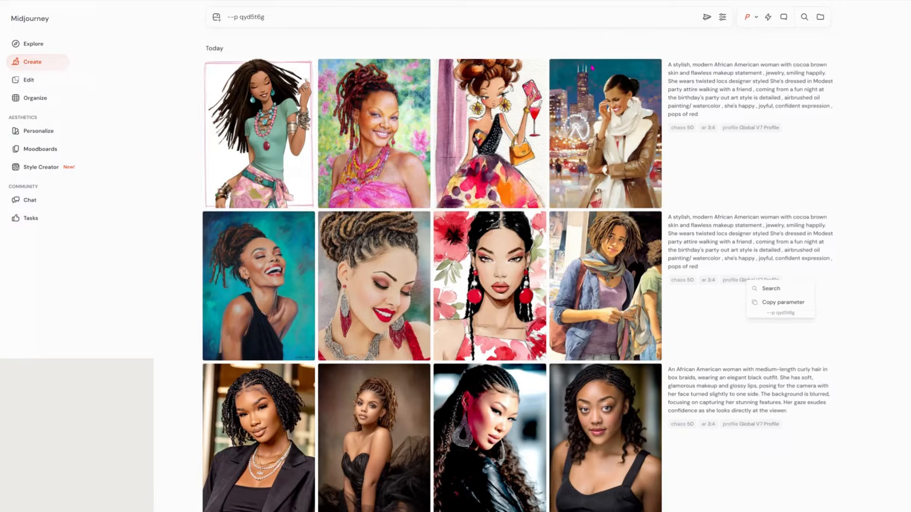
Rerun the prompt ending in --ar 3:4, without chaos, and Variety set to 0.
click(732, 98)
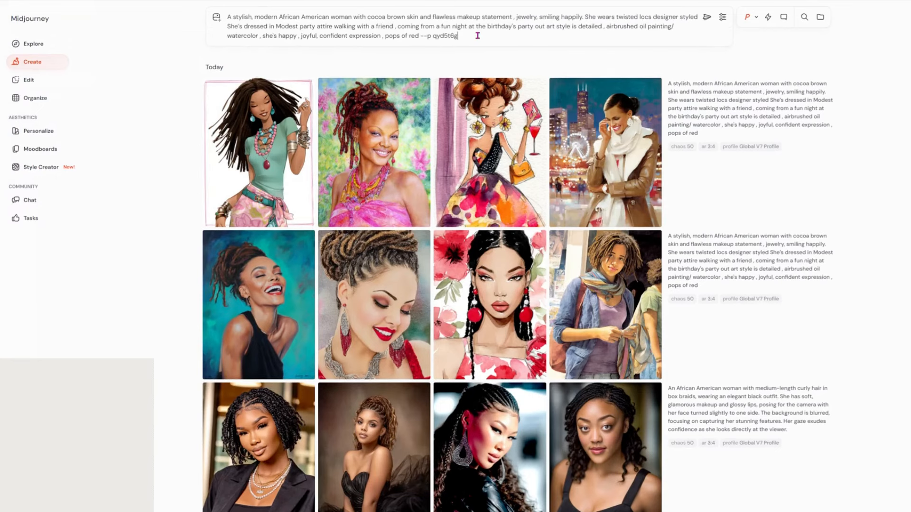
drag(424, 36, 493, 33)
click(460, 36)
drag(632, 133, 625, 134)
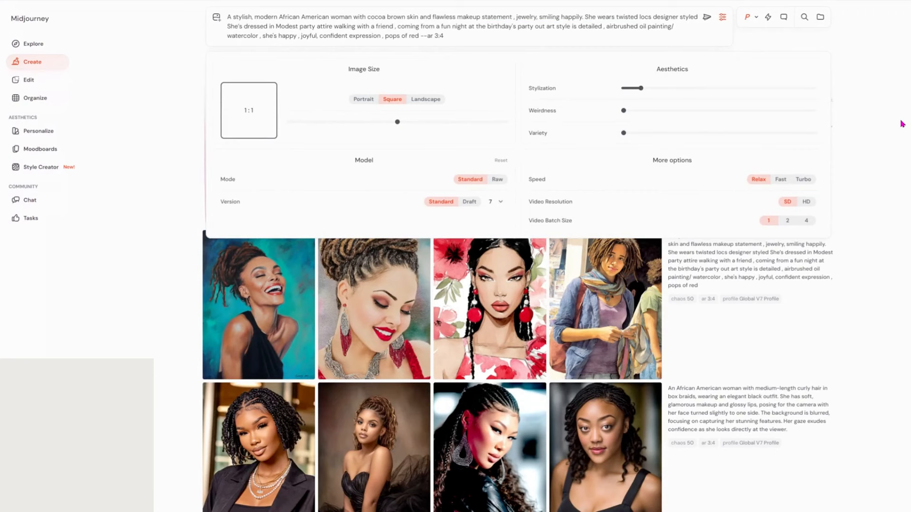
click(707, 18)
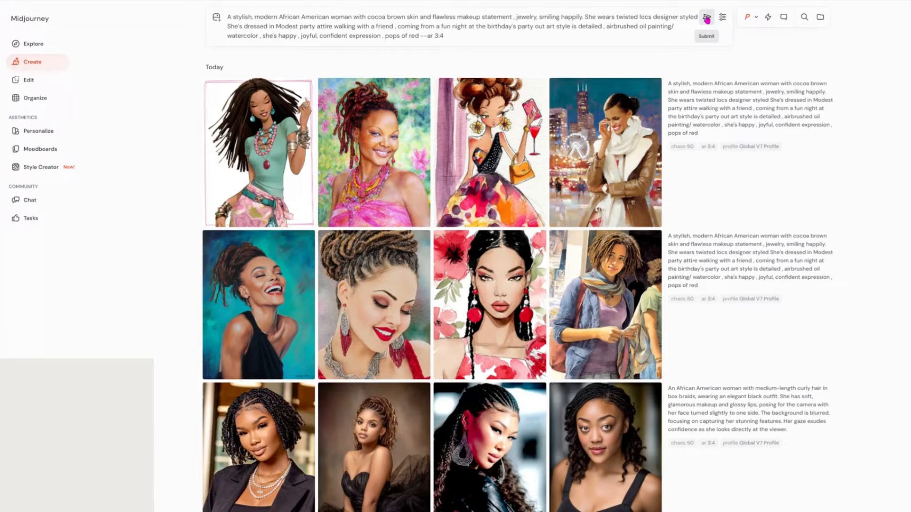
click(707, 17)
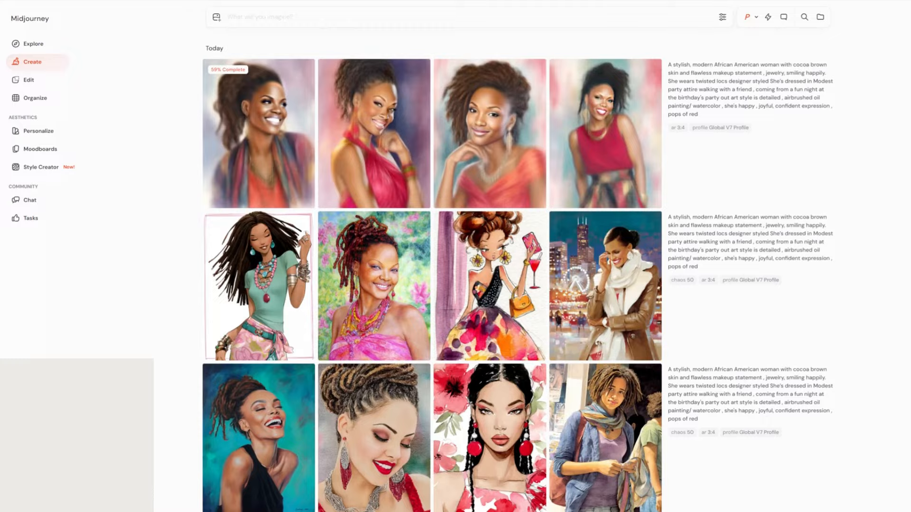
Review the four finished Variety-zero watercolour portraits on the Create page.
mouse_move(729, 326)
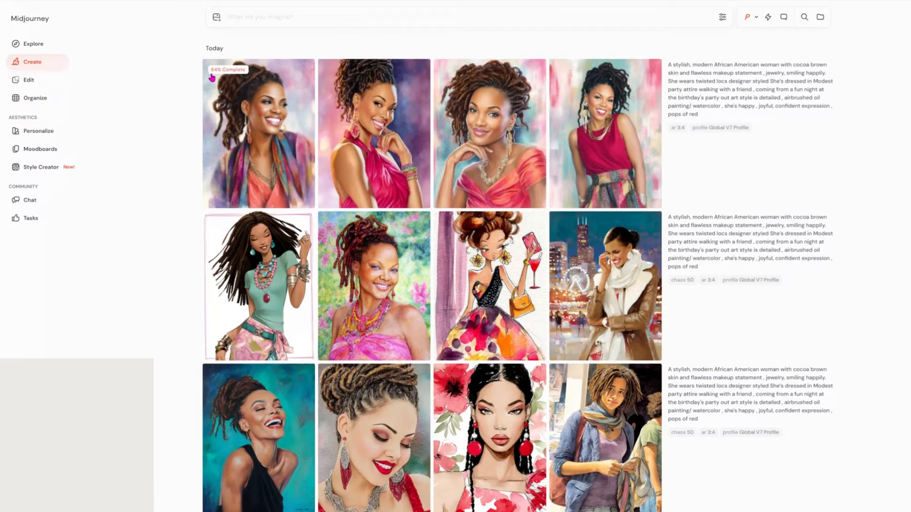
mouse_move(507, 177)
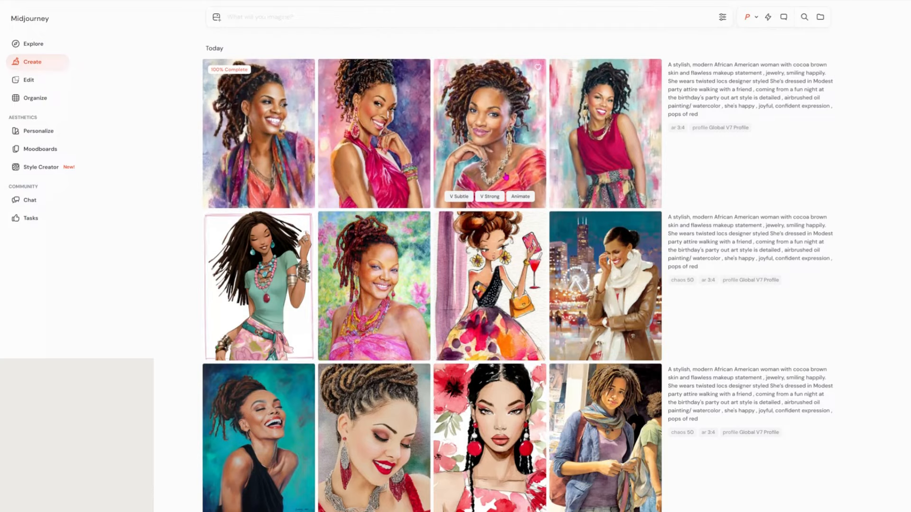
mouse_move(564, 179)
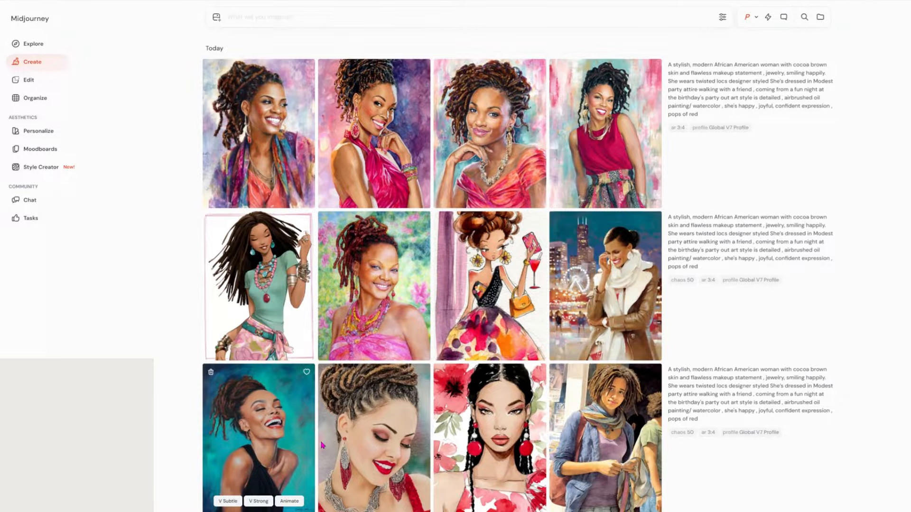
scroll(322, 445, down, 1)
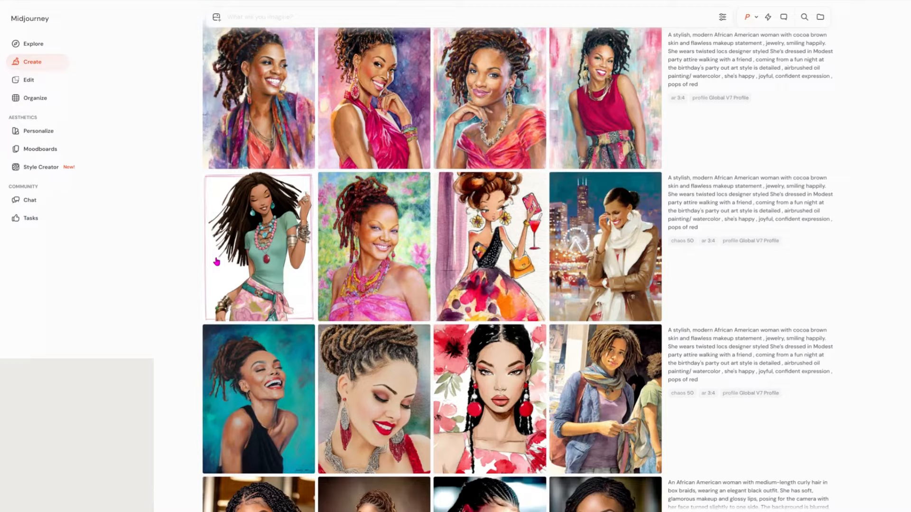
scroll(216, 261, up, 1)
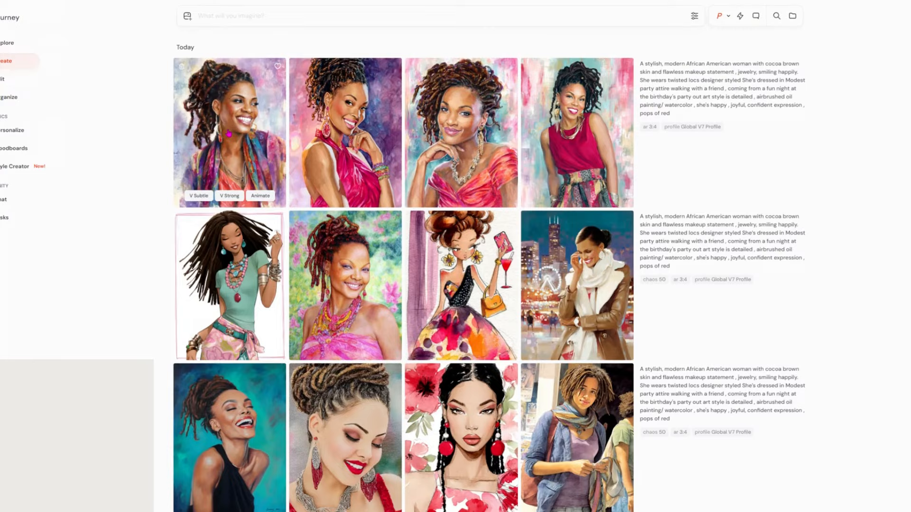
Make a Subtle upscale of the smiling locs portrait.
right_click(230, 132)
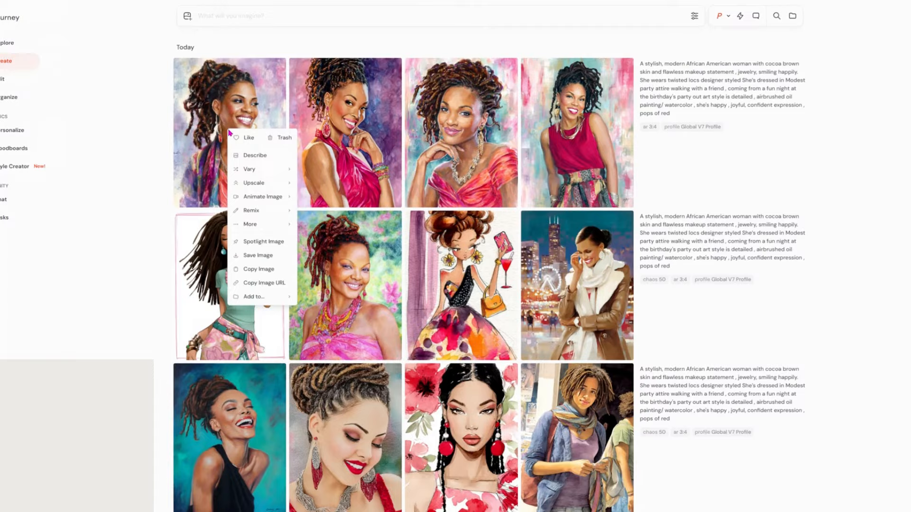
mouse_move(261, 186)
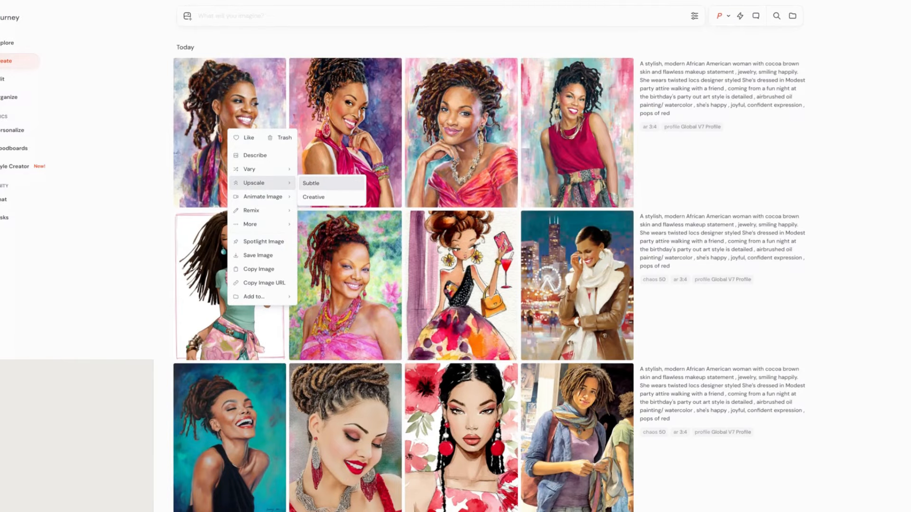
click(311, 184)
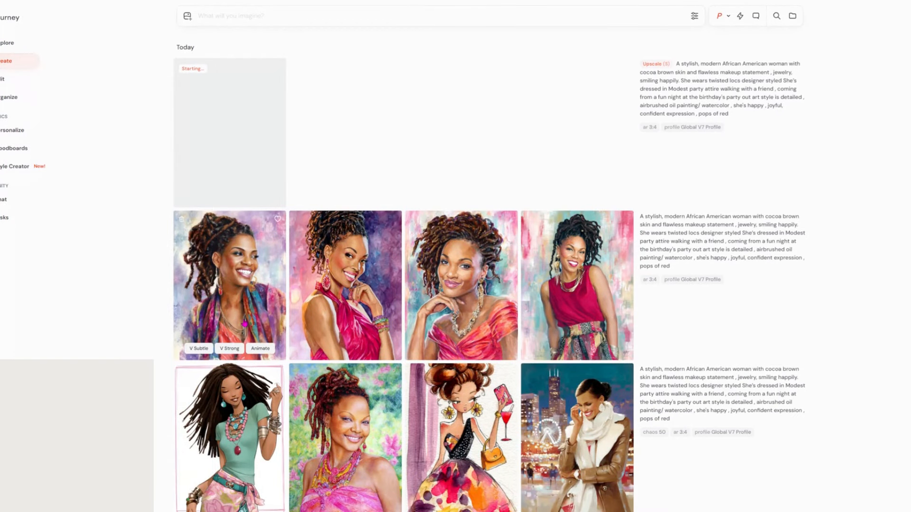
Make a Subtle upscale of the laughing woman on the teal background.
scroll(245, 324, down, 3)
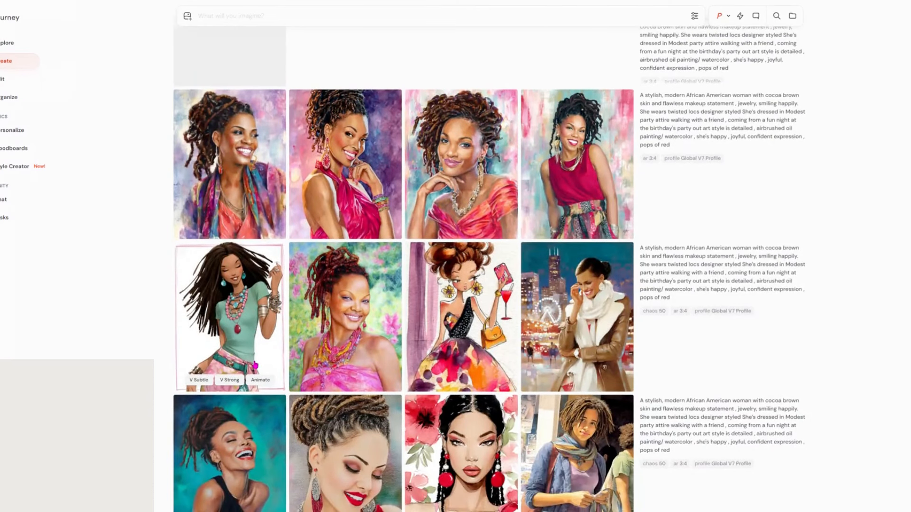
scroll(256, 366, down, 5)
right_click(223, 275)
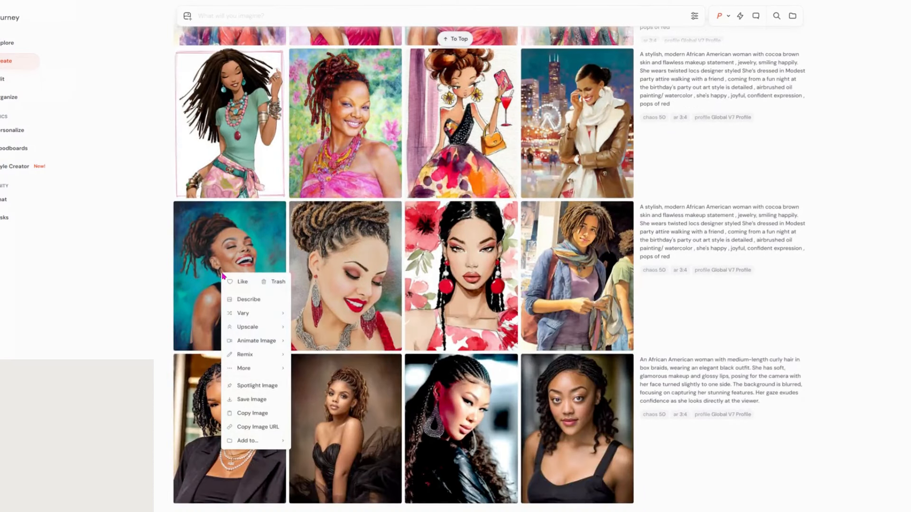
mouse_move(247, 327)
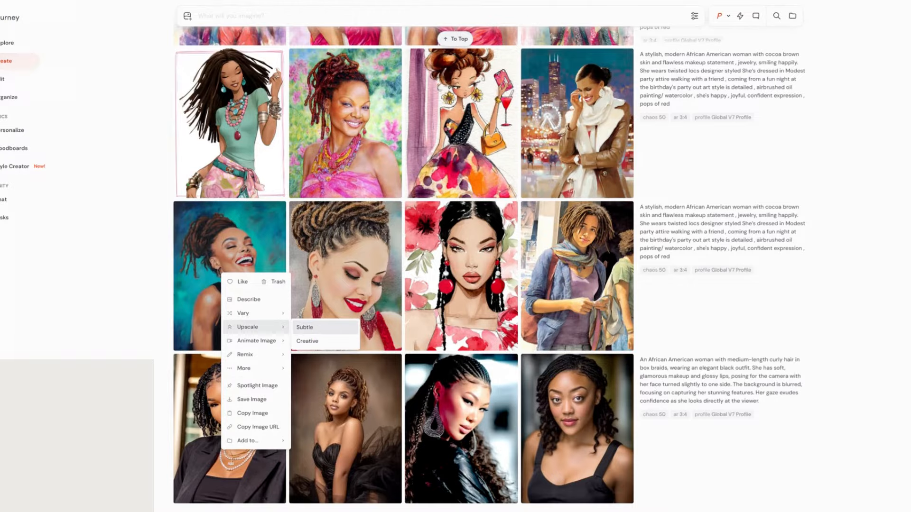
click(319, 332)
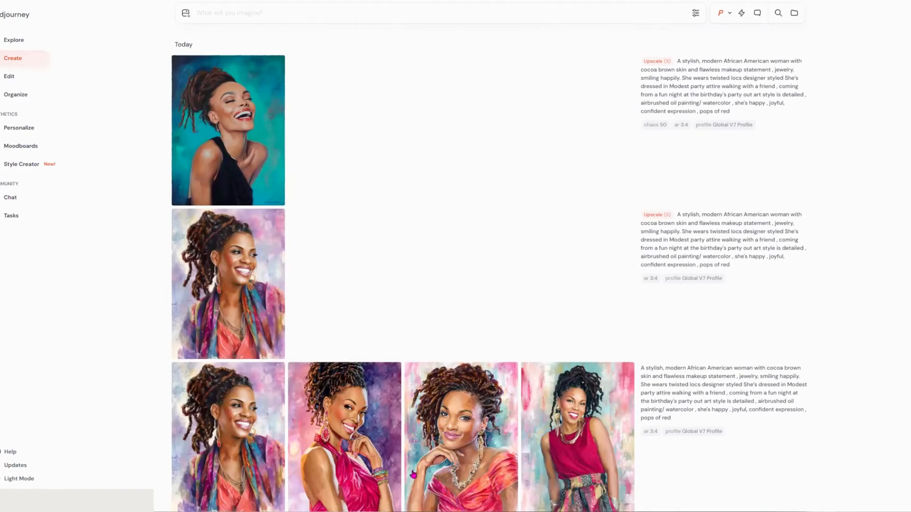
Zoom the Chrome page view in to 125%.
mouse_move(196, 171)
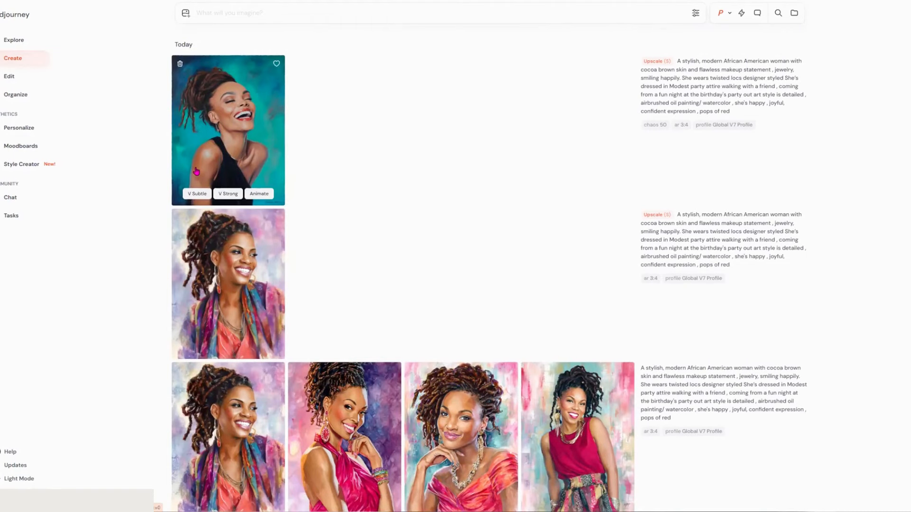
mouse_move(226, 258)
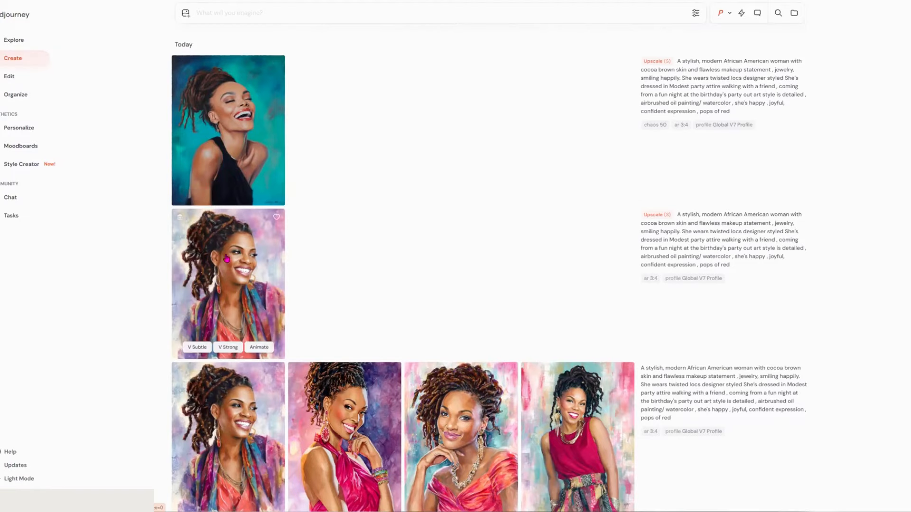
scroll(226, 259, down, 1)
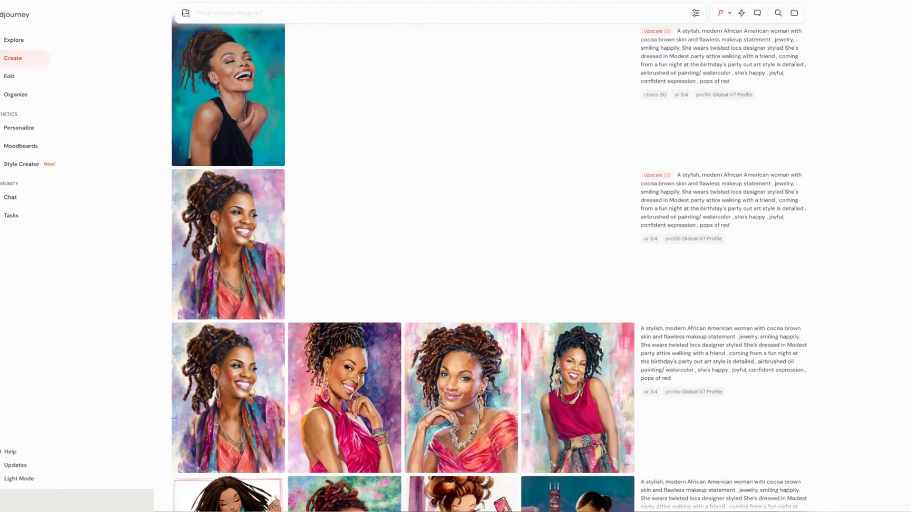
click(894, 146)
click(894, 146)
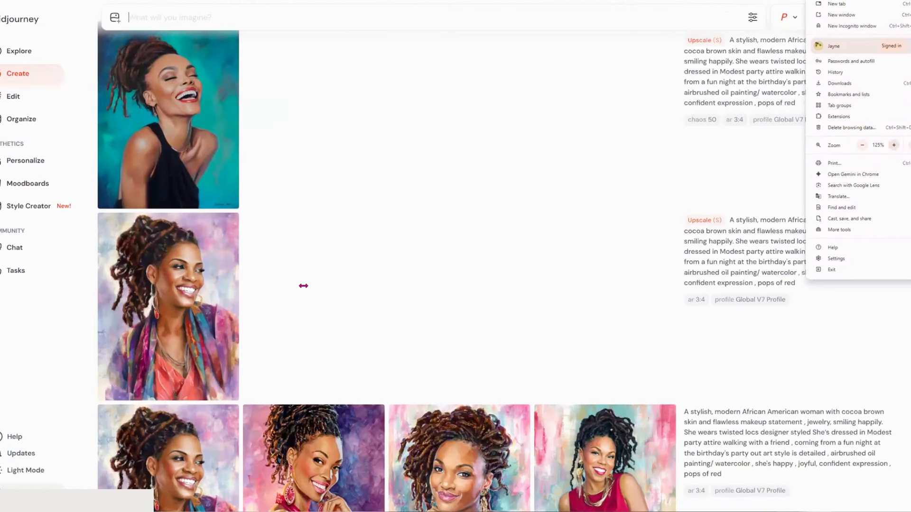
Save the pastel smiling locs upscale as an image, then bring up the teal upscale's menu.
scroll(214, 322, down, 2)
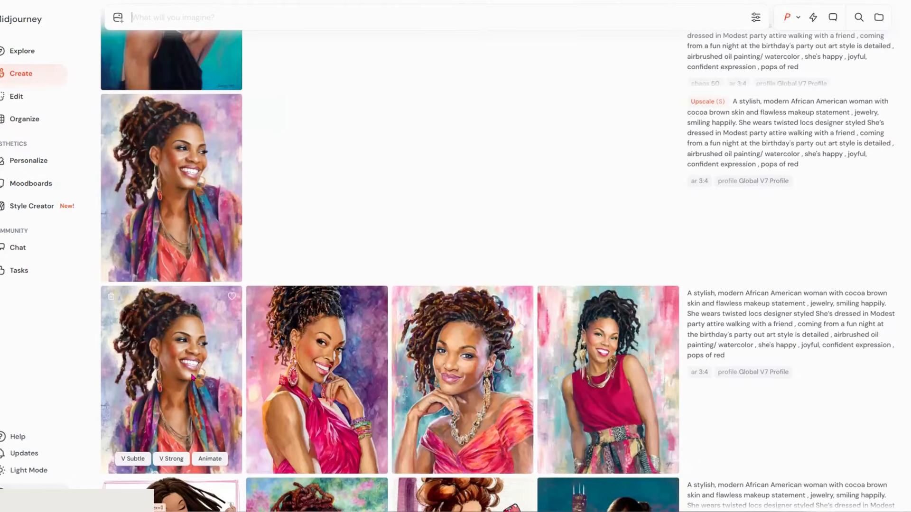
scroll(192, 378, up, 2)
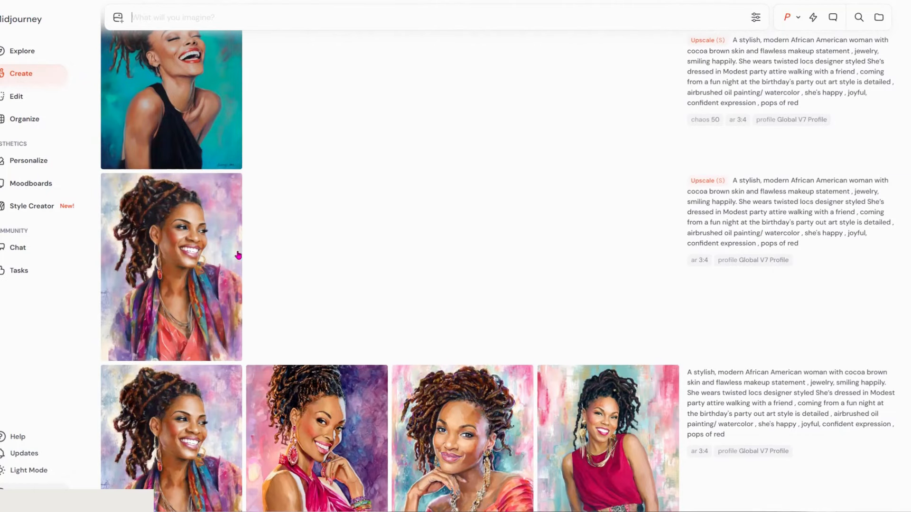
scroll(213, 265, up, 1)
right_click(186, 283)
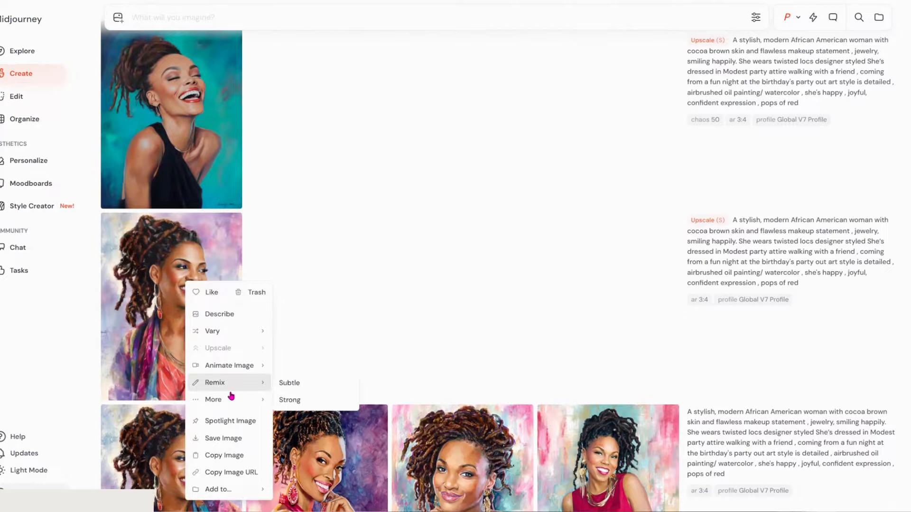
mouse_move(231, 396)
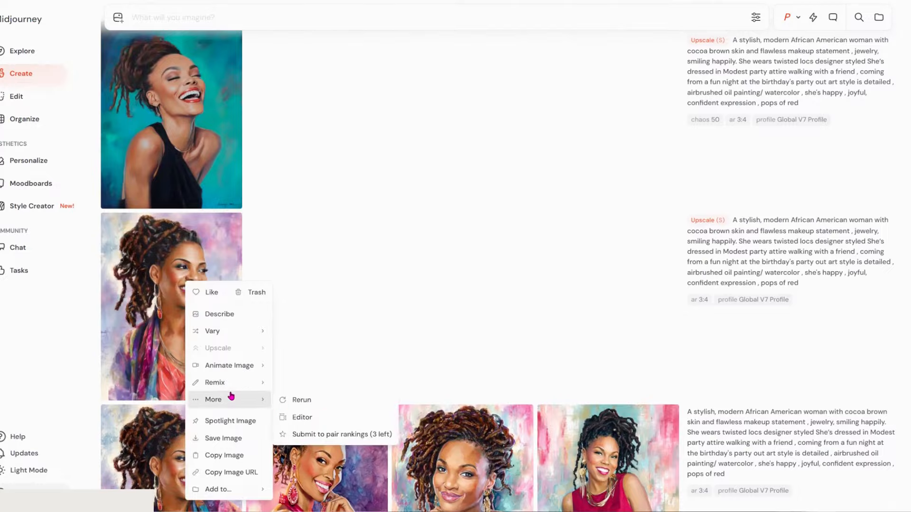
click(223, 438)
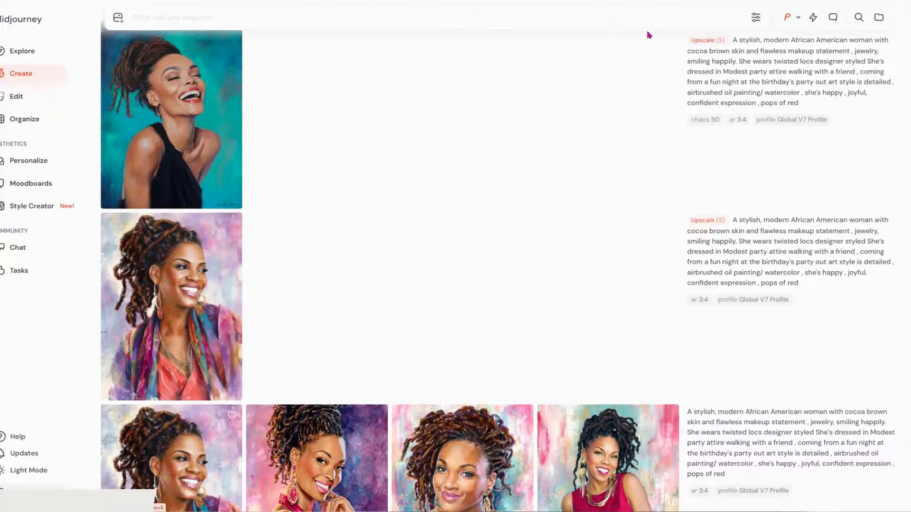
right_click(201, 127)
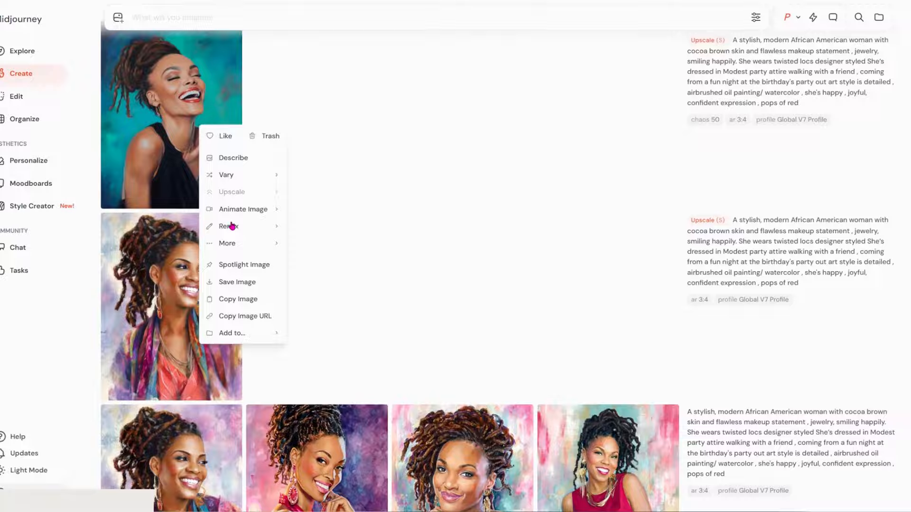
Save the laughing teal upscale to the computer with Save Image.
click(249, 282)
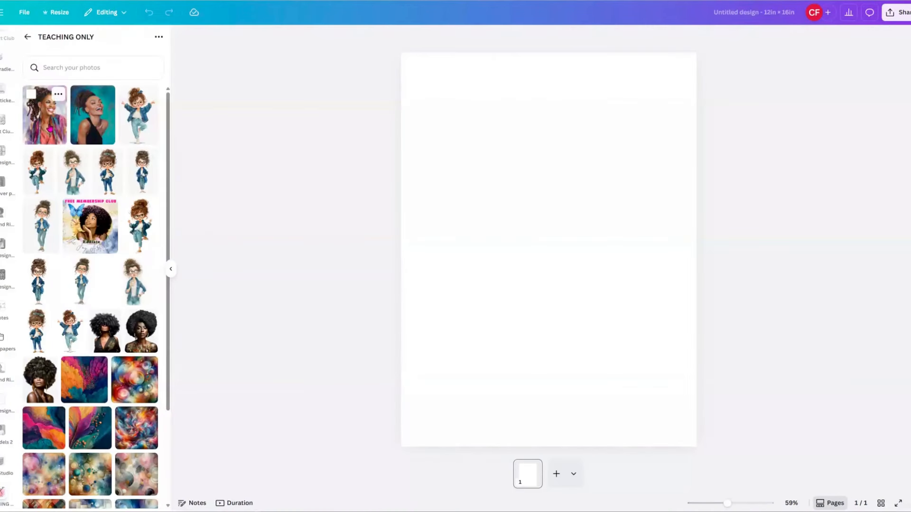
Place the locs portrait on page 1 and the teal portrait on a new page, raising the locs image.
click(49, 127)
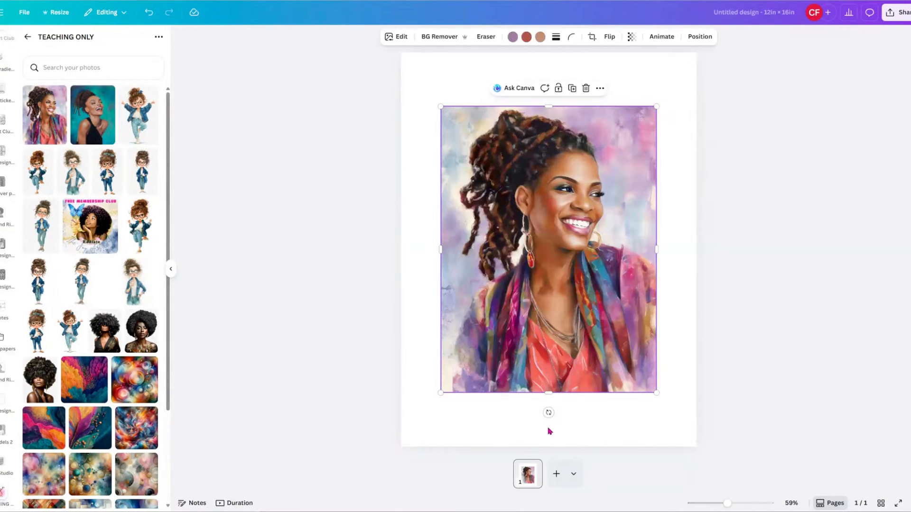
click(556, 477)
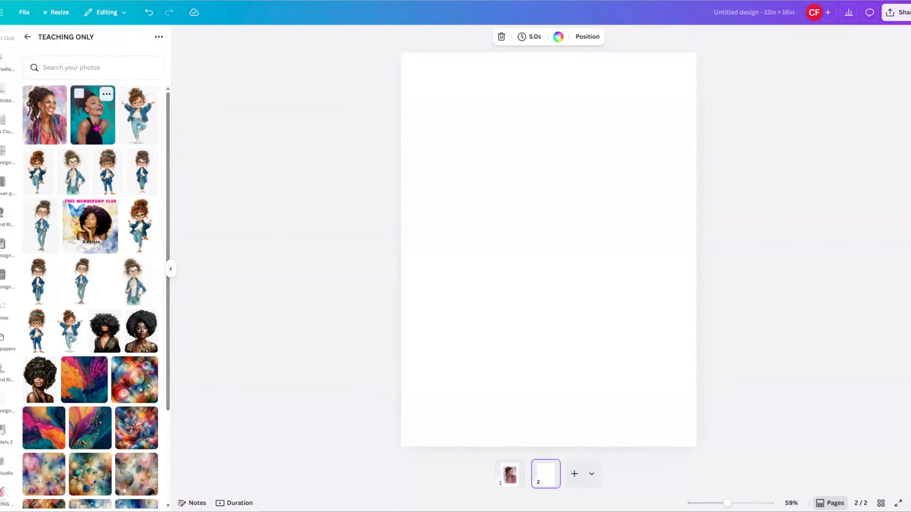
click(96, 128)
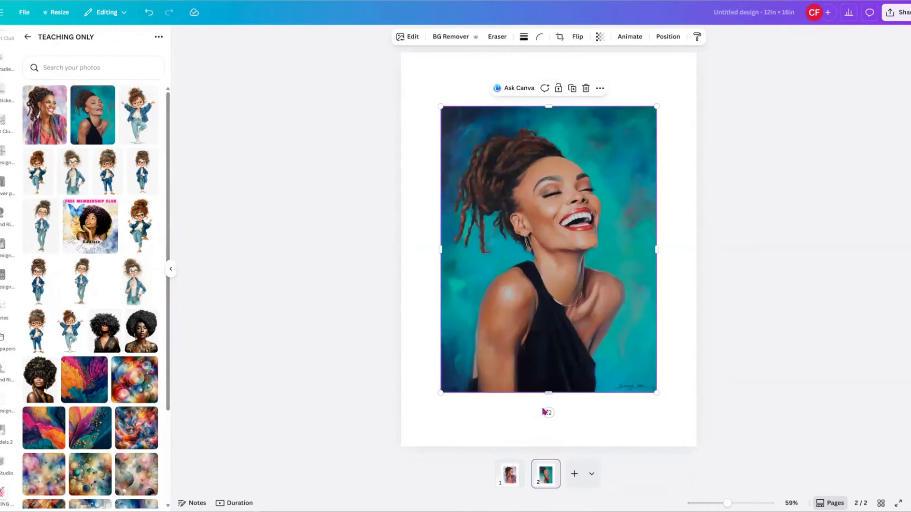
click(510, 480)
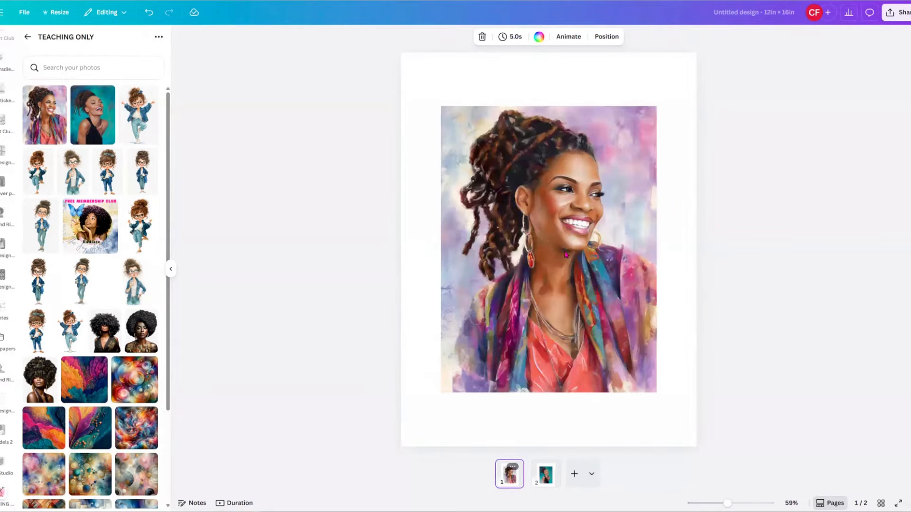
click(566, 255)
mouse_move(556, 257)
mouse_down()
mouse_move(546, 225)
mouse_move(556, 231)
mouse_up()
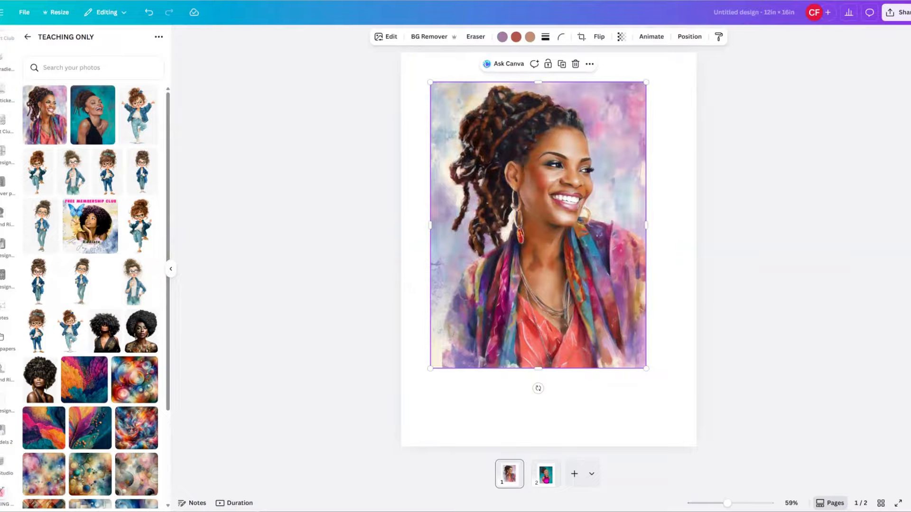
Duplicate page 1 and nudge its locs portrait slightly up and left.
click(514, 469)
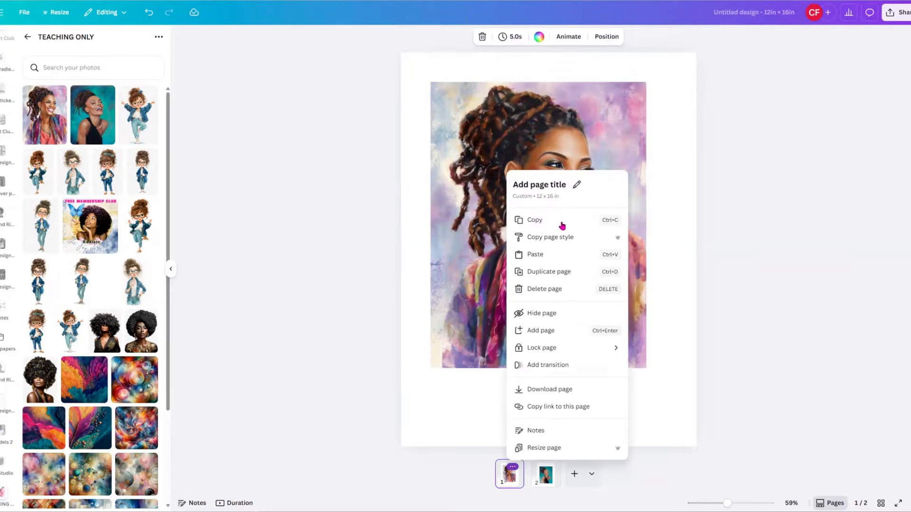
click(556, 276)
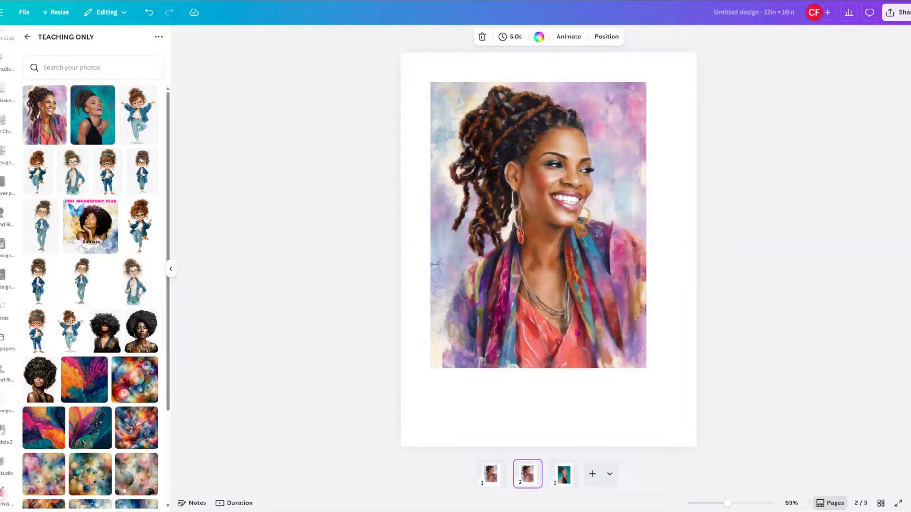
click(492, 479)
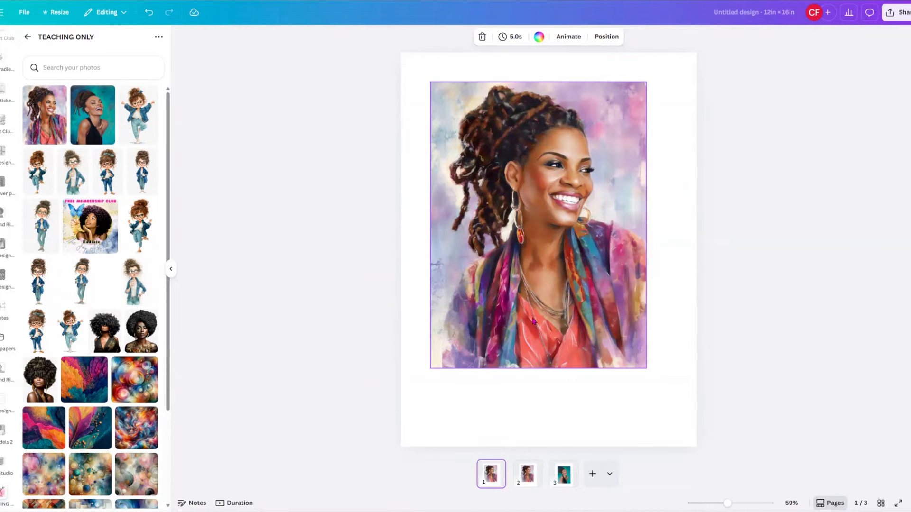
click(534, 321)
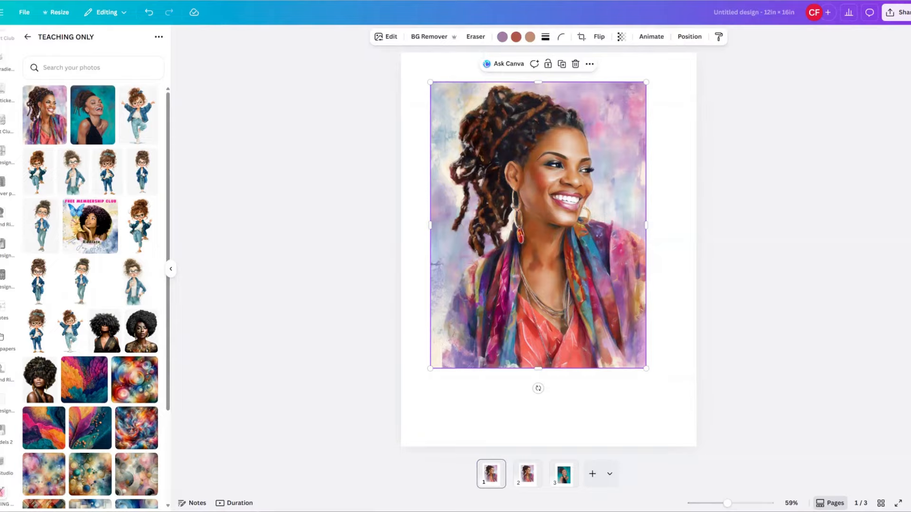
mouse_move(563, 209)
mouse_down()
mouse_move(545, 200)
mouse_move(561, 212)
mouse_up()
right_click(561, 211)
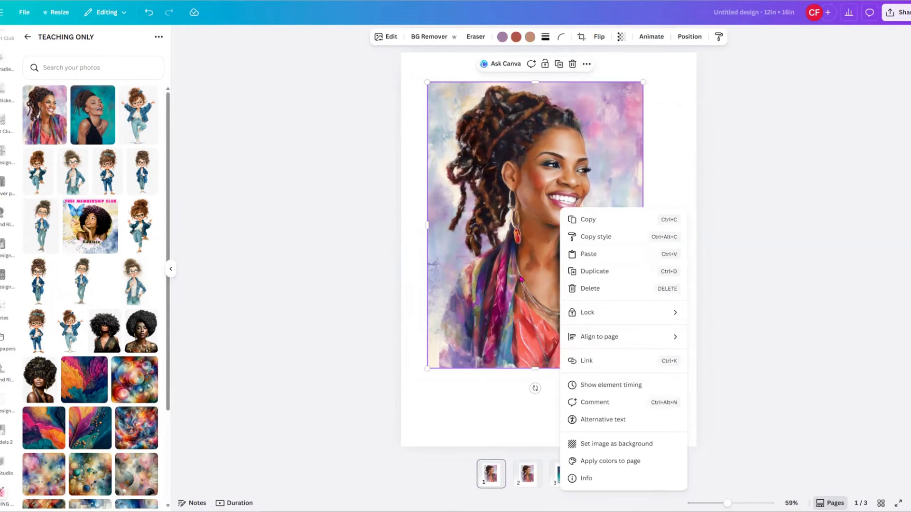
Make the portrait fill page 1, then keep the design at the custom 12 × 16 in size.
click(615, 444)
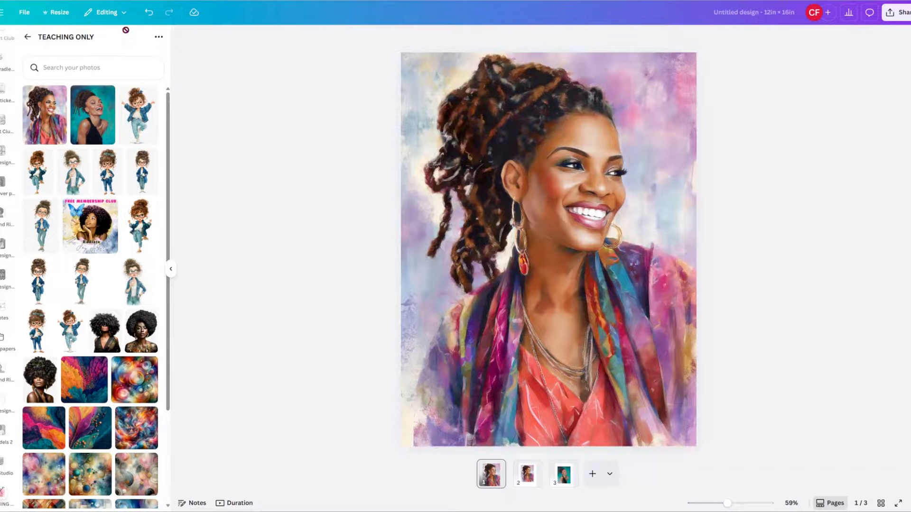
click(59, 13)
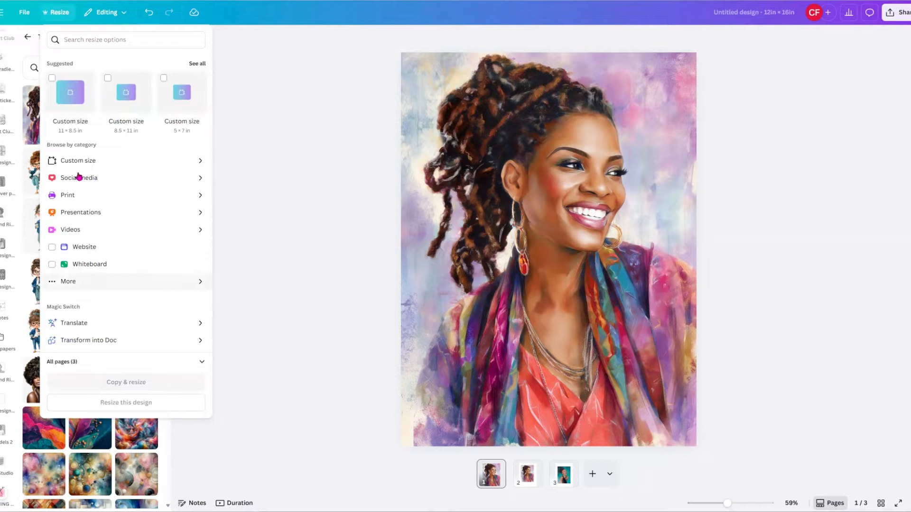
click(69, 98)
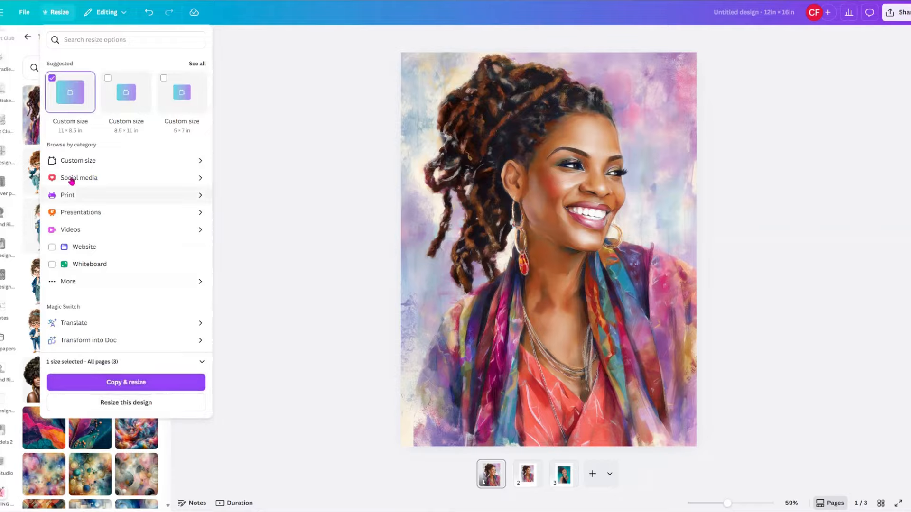
click(71, 161)
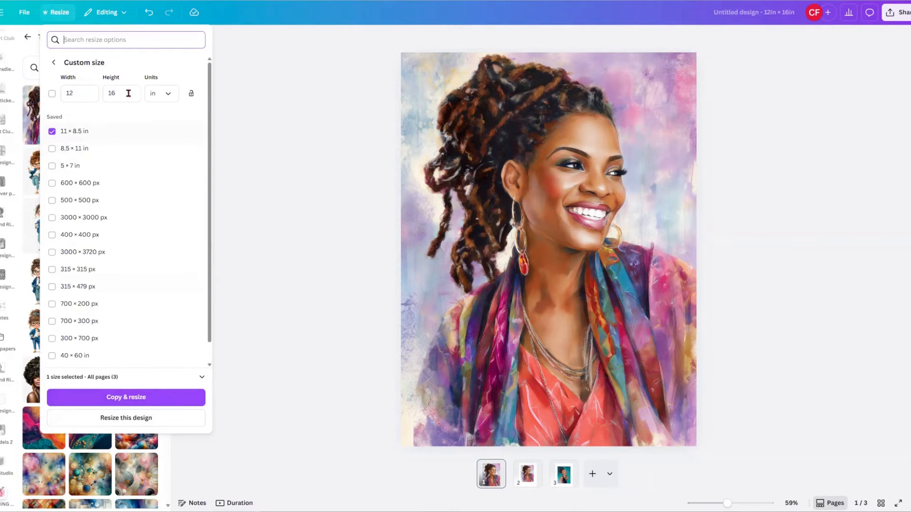
click(78, 96)
click(139, 95)
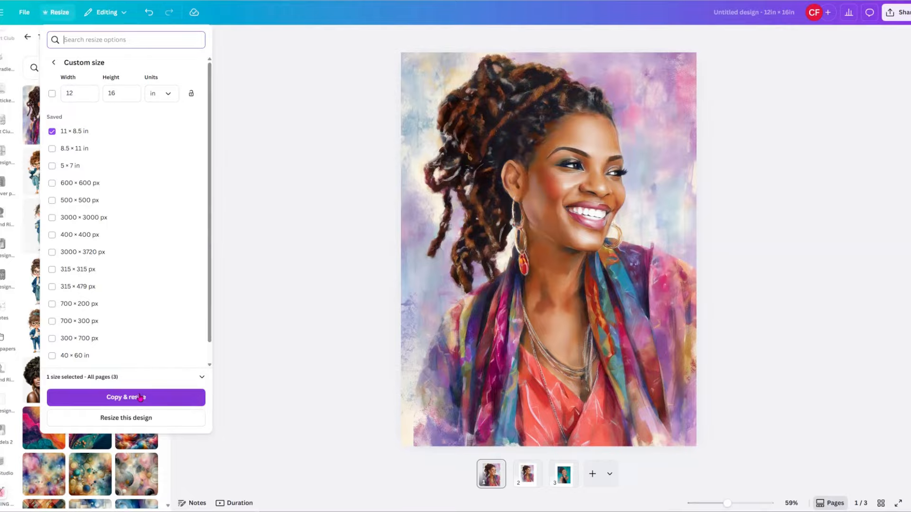
click(288, 324)
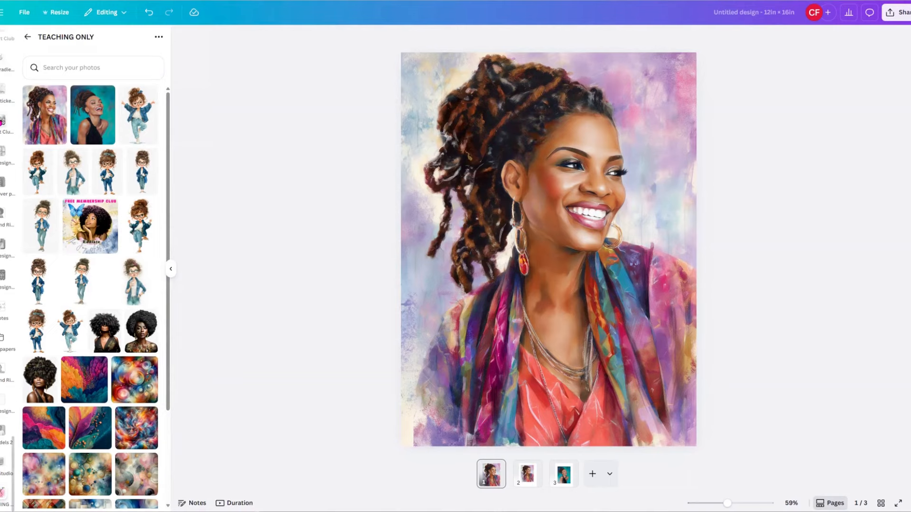
Search the Elements library for 'flower'.
scroll(7, 266, up, 15)
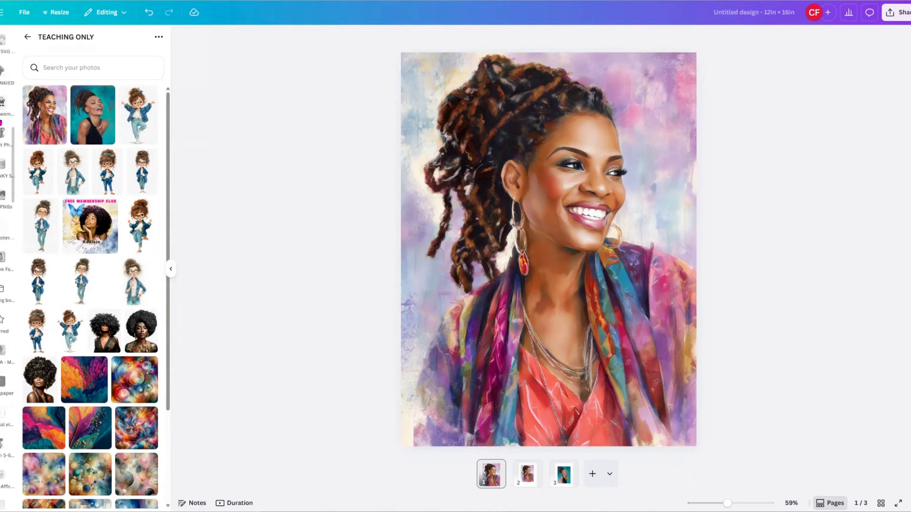
scroll(7, 266, up, 5)
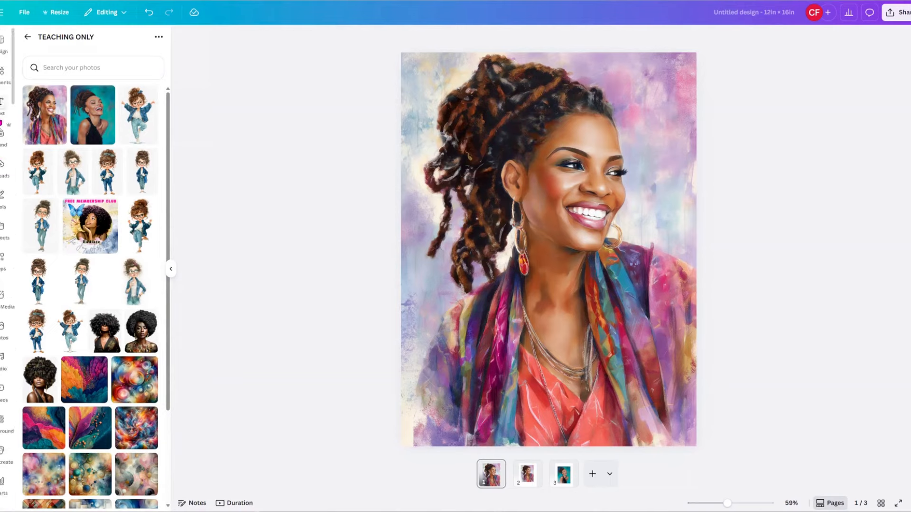
click(2, 72)
click(50, 44)
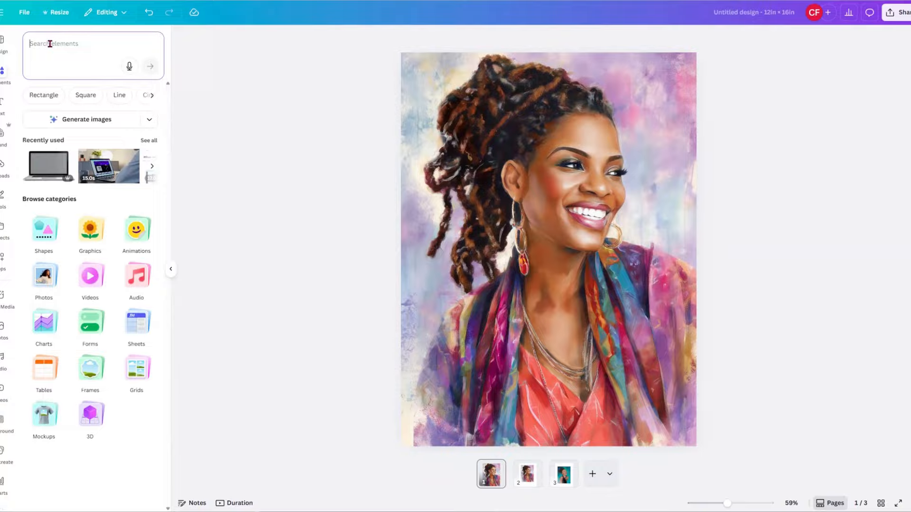
text(flower)
key(Return)
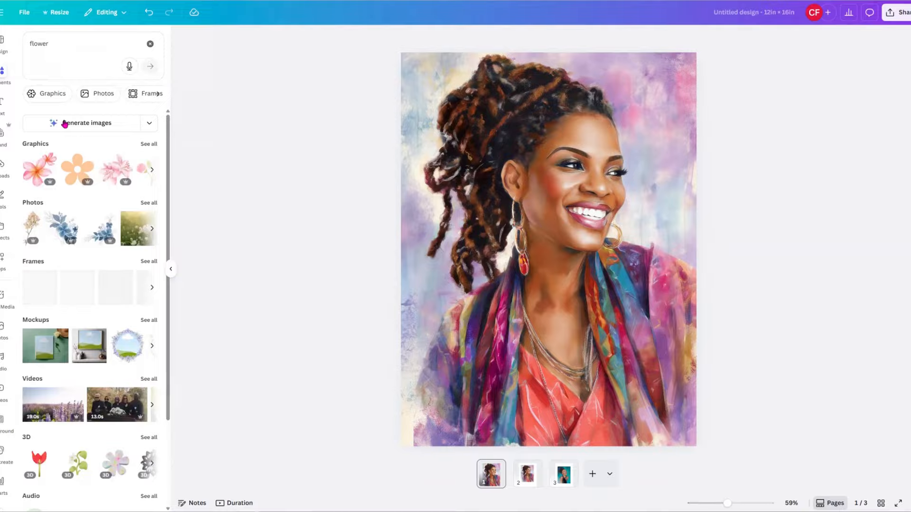
Add the pink plumeria from the Graphics results, shrink it and tuck it into her hair.
click(51, 95)
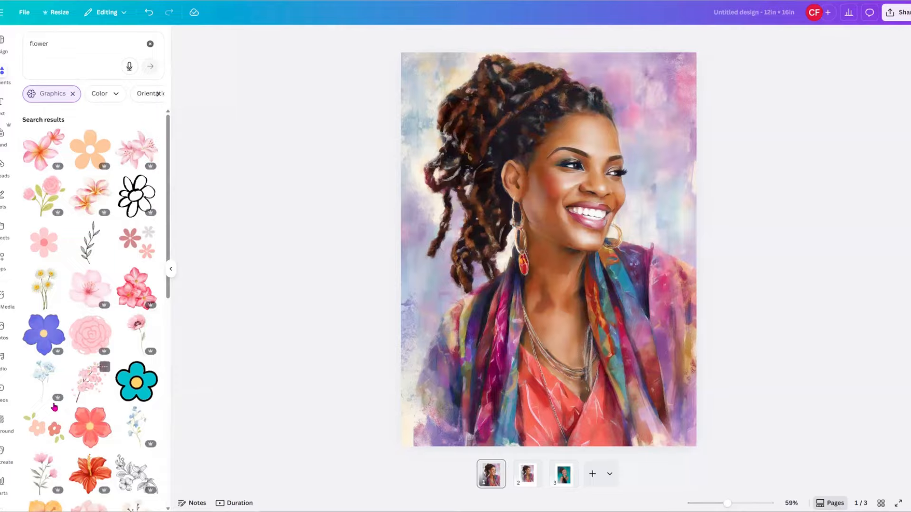
scroll(91, 408, down, 2)
scroll(69, 268, up, 2)
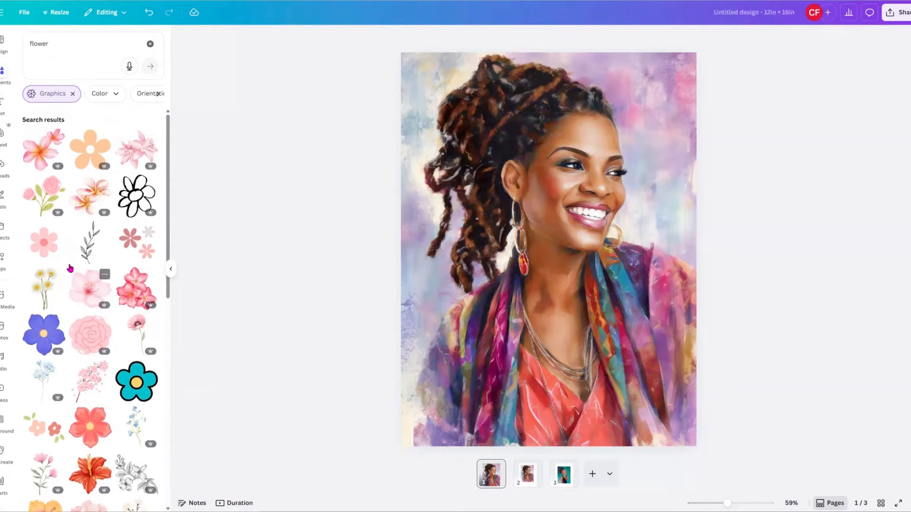
click(84, 199)
drag(461, 199, 532, 308)
drag(584, 379, 533, 190)
drag(616, 234, 535, 116)
Search Elements for 'glitter' and place a gold glitter graphic across the top of page 1.
double_click(46, 44)
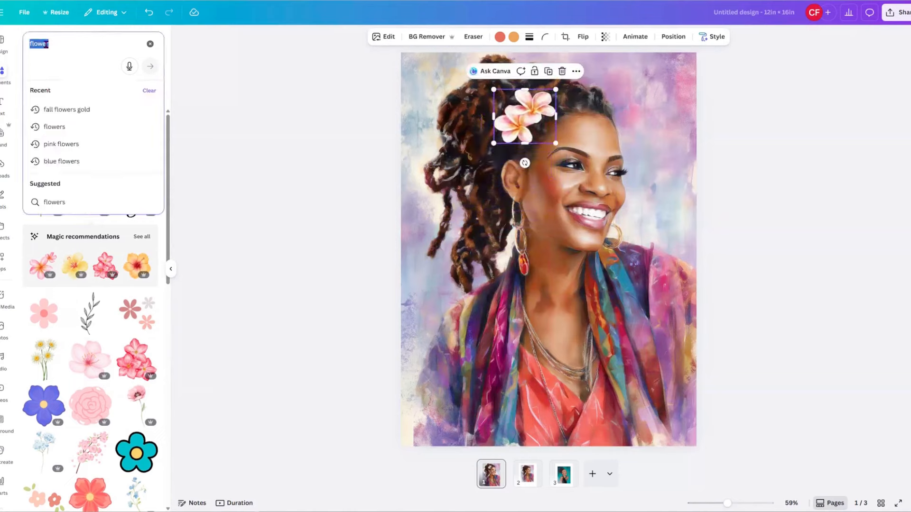
text(glitter)
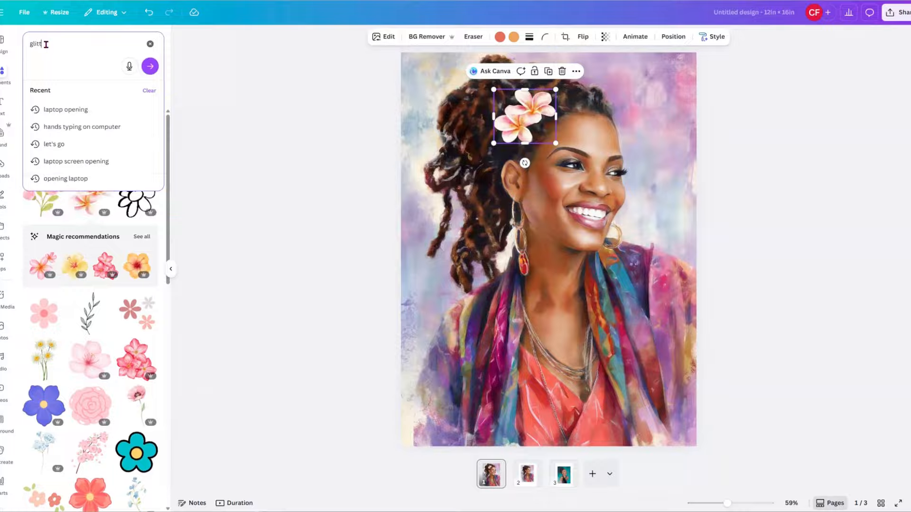
key(Return)
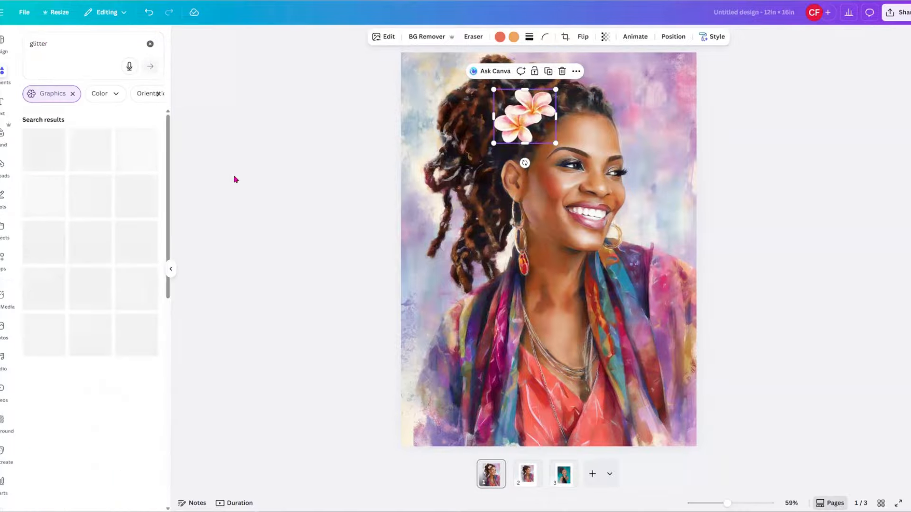
click(551, 326)
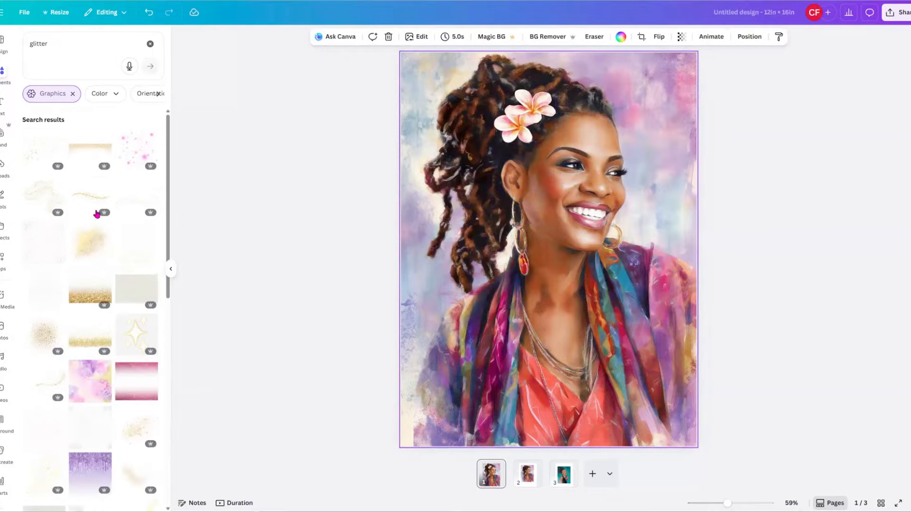
click(84, 145)
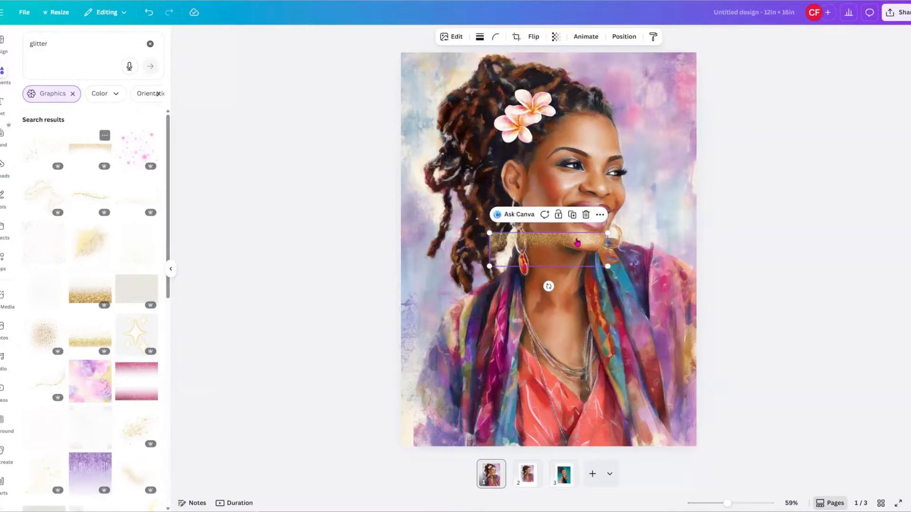
drag(570, 254, 691, 146)
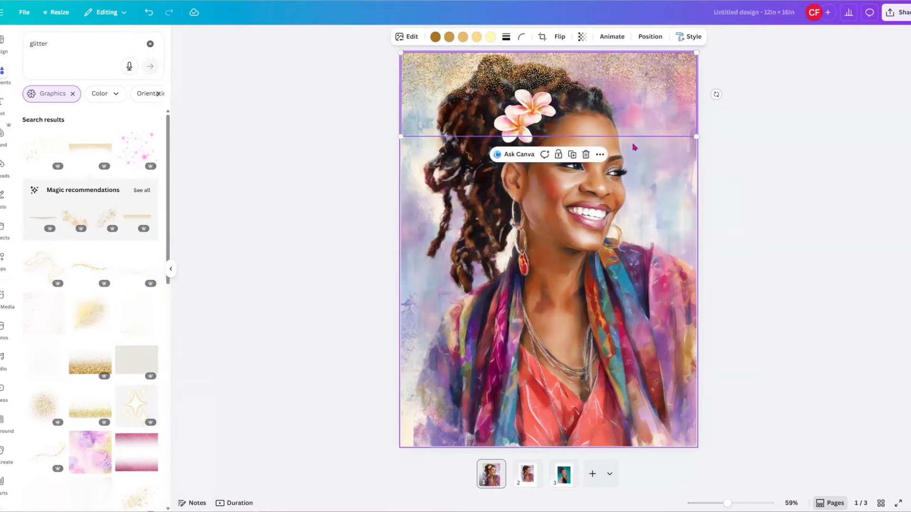
click(650, 235)
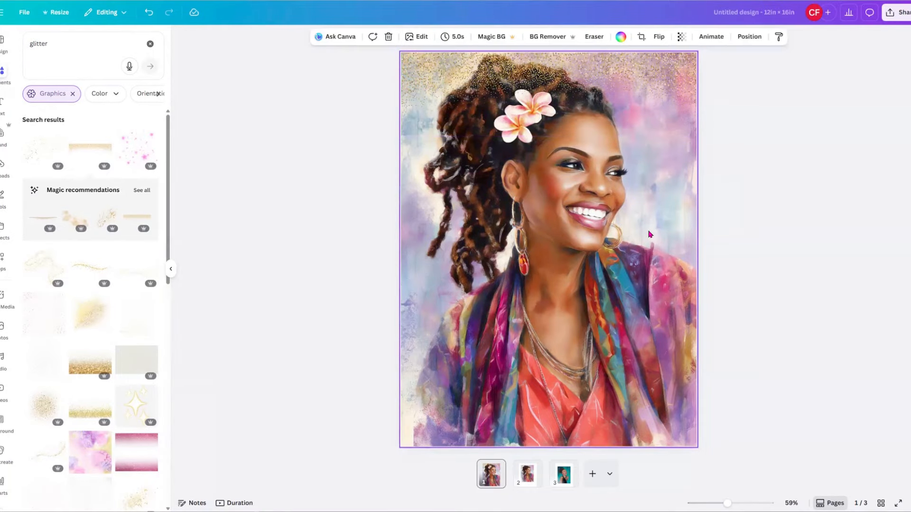
click(608, 85)
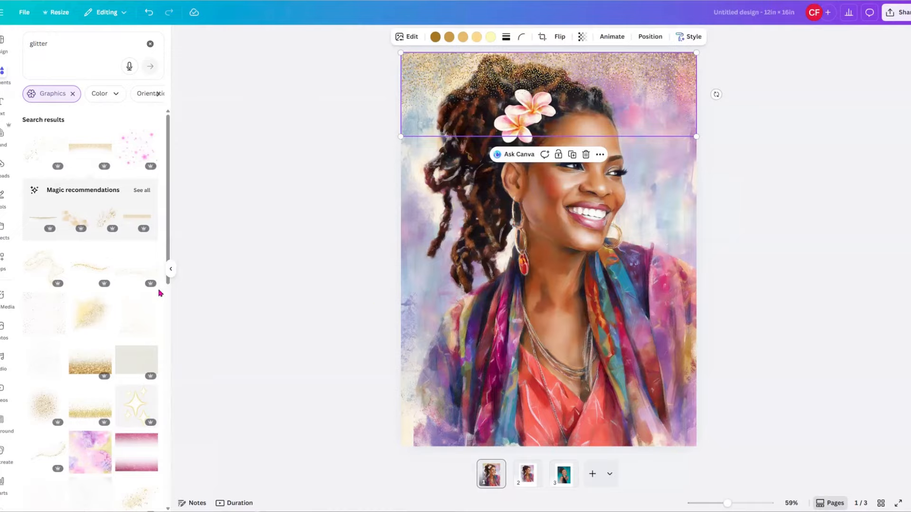
Add a sparkling gold strand, enlarge it across the bottom of page 1, then go to page 2.
click(78, 272)
drag(551, 253, 468, 269)
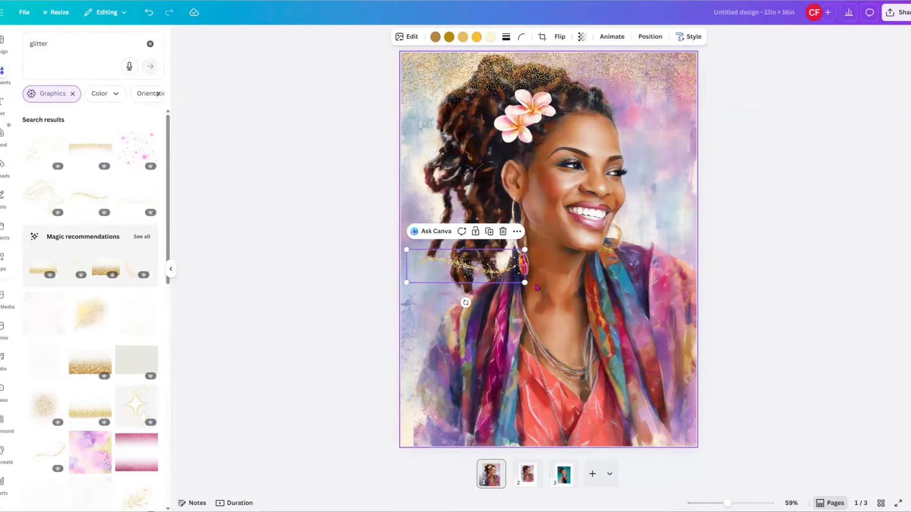
drag(525, 283, 691, 361)
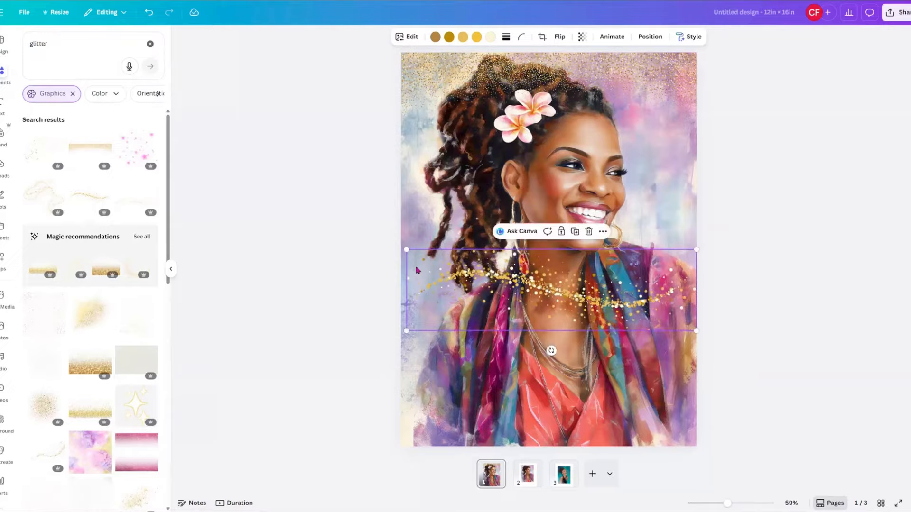
drag(403, 251, 401, 248)
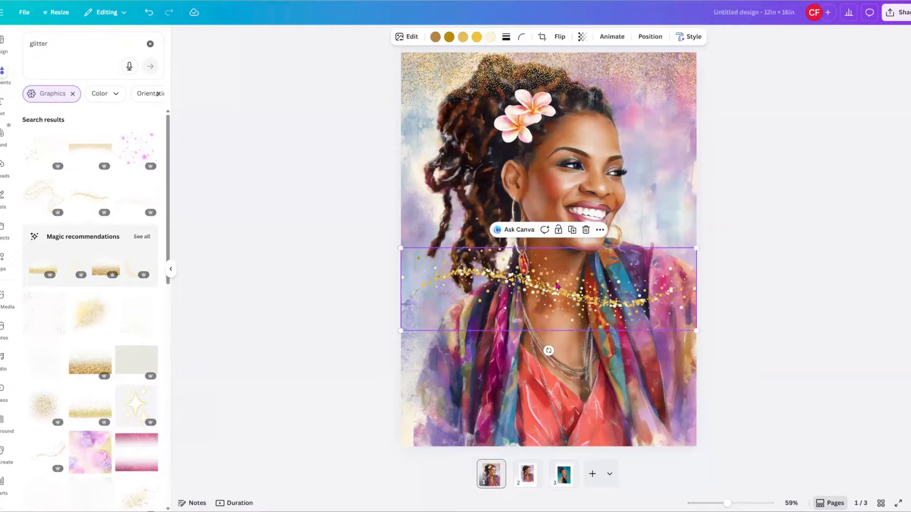
drag(553, 279, 556, 387)
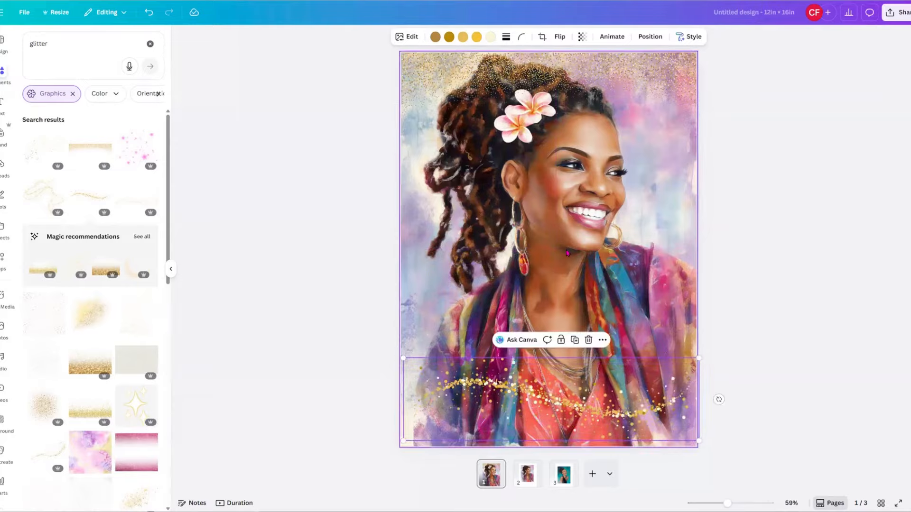
click(580, 286)
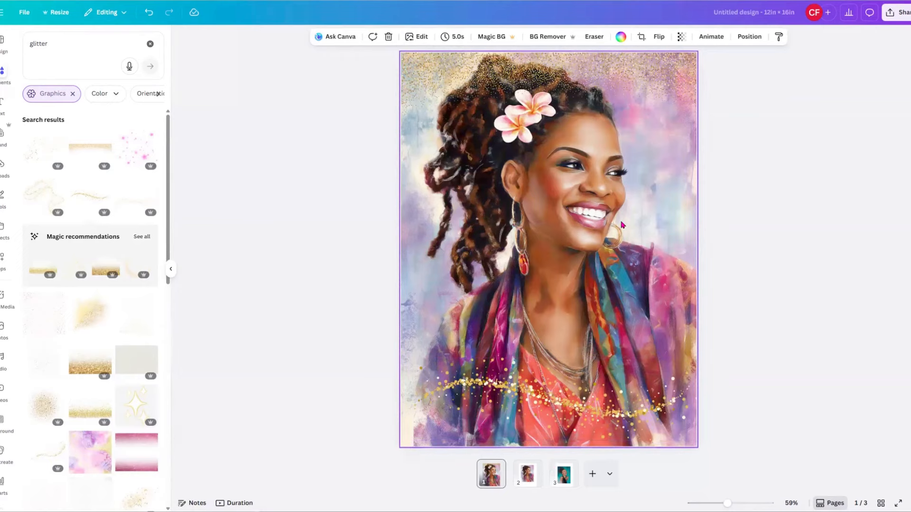
click(527, 479)
click(525, 230)
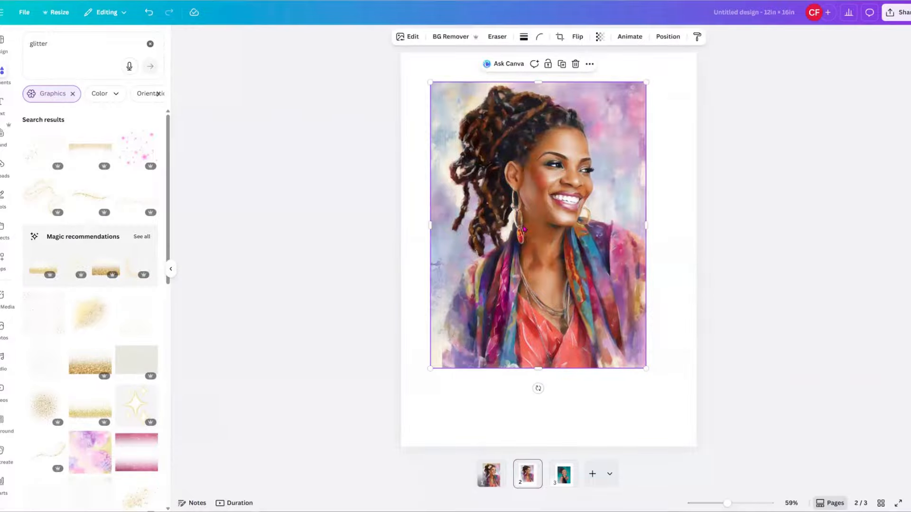
Nudge the page 2 portrait, then launch Magic Grab from the Edit panel's Magic Studio tools.
drag(524, 230, 534, 238)
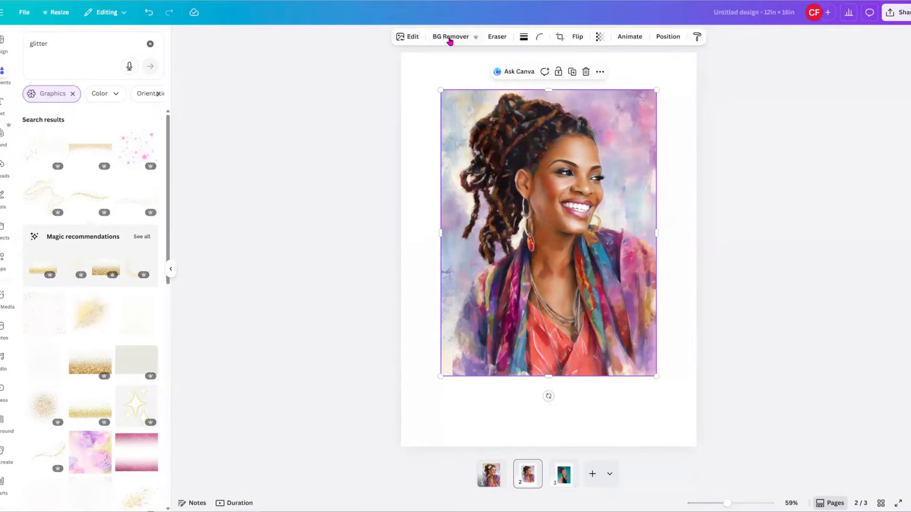
click(407, 38)
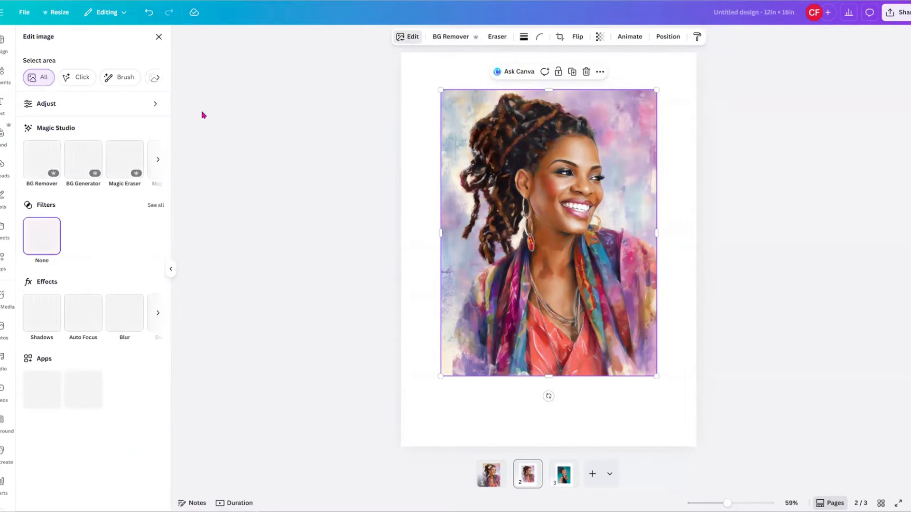
click(158, 162)
click(159, 163)
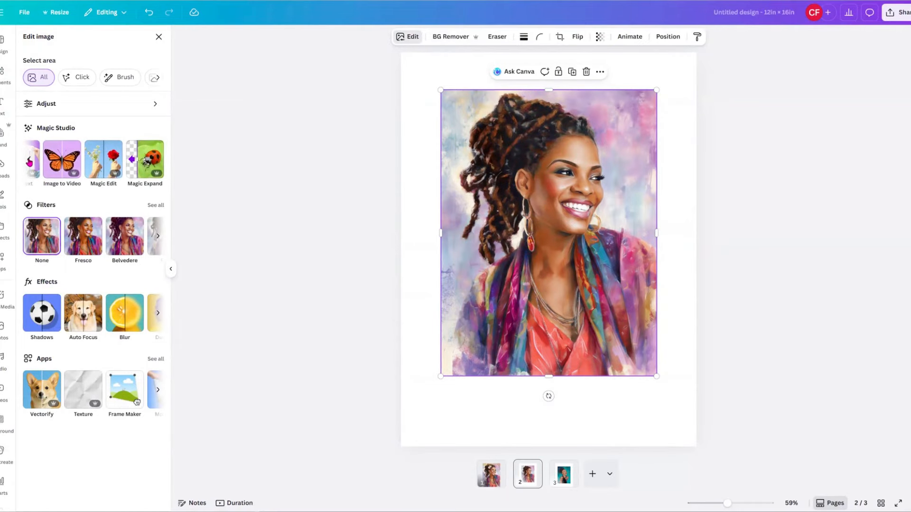
click(29, 161)
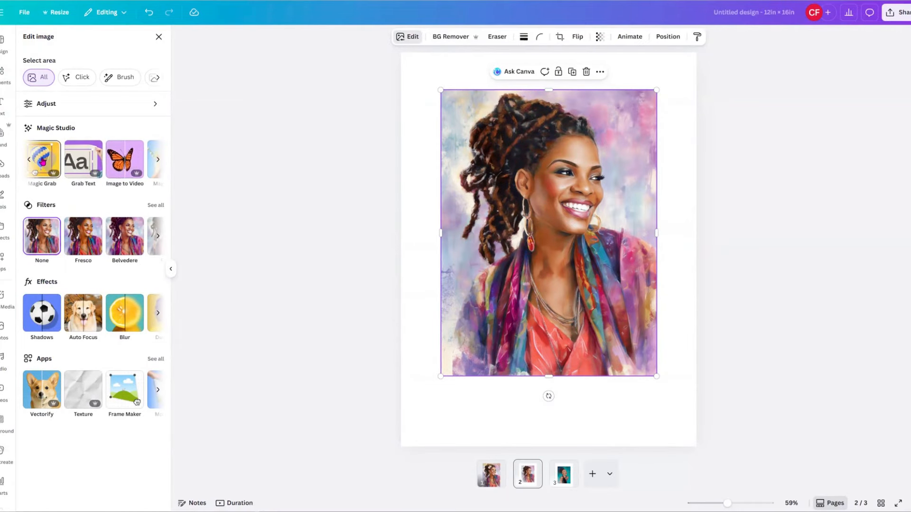
click(42, 162)
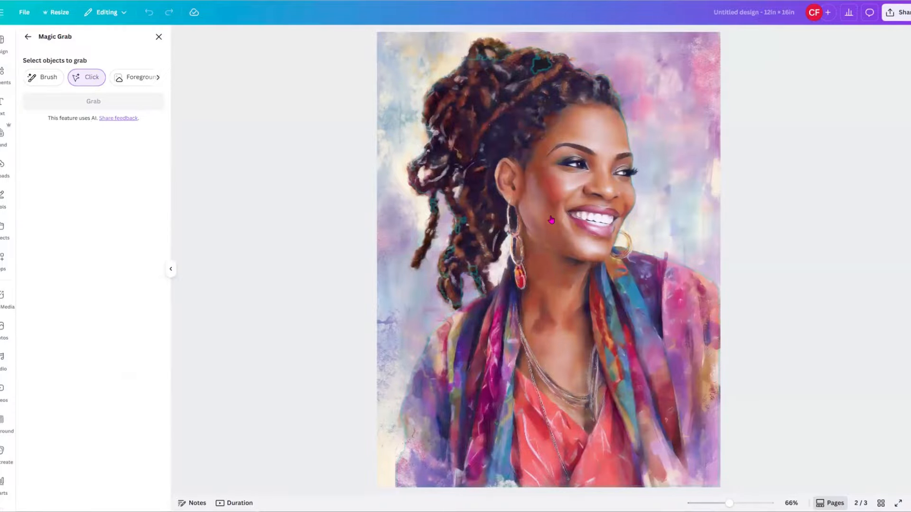
Select the woman by her hair in Magic Grab and grab her out as a cutout.
click(543, 98)
click(537, 68)
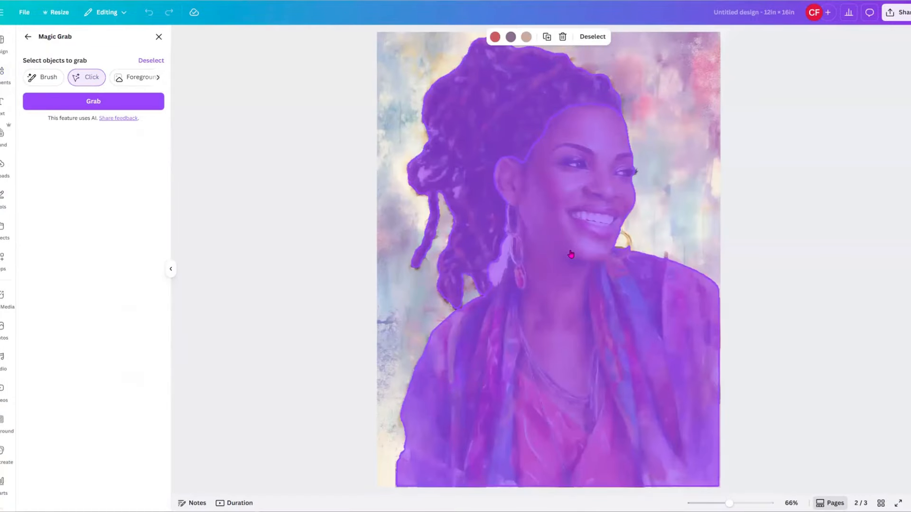
click(93, 101)
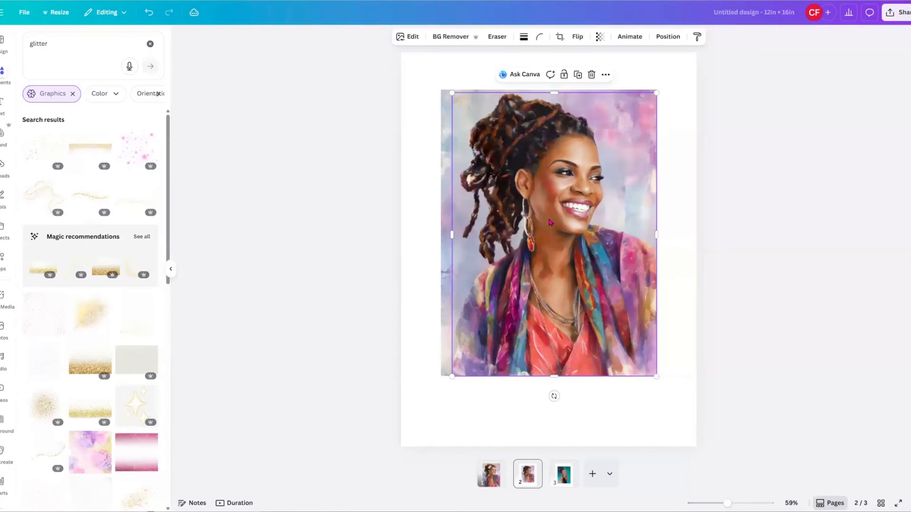
Reposition the woman cutout over the watercolour background on page 2.
drag(550, 222, 507, 301)
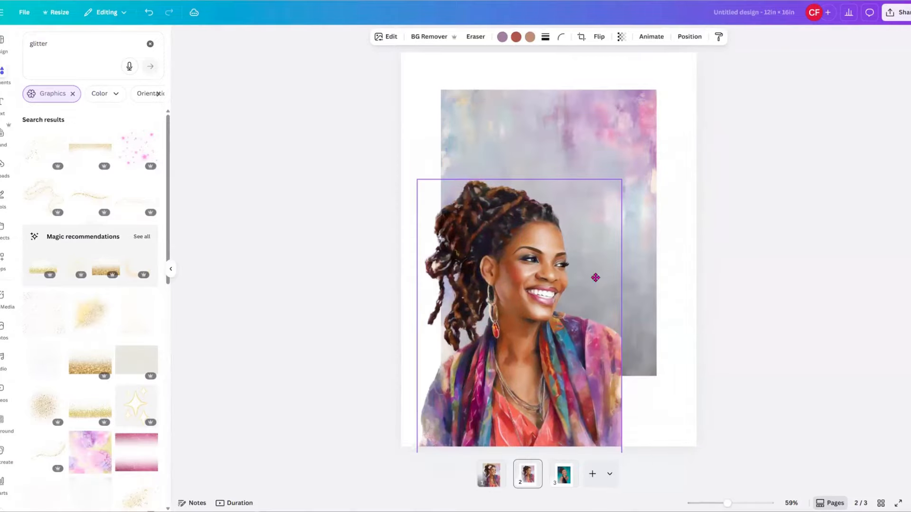
drag(595, 278, 550, 295)
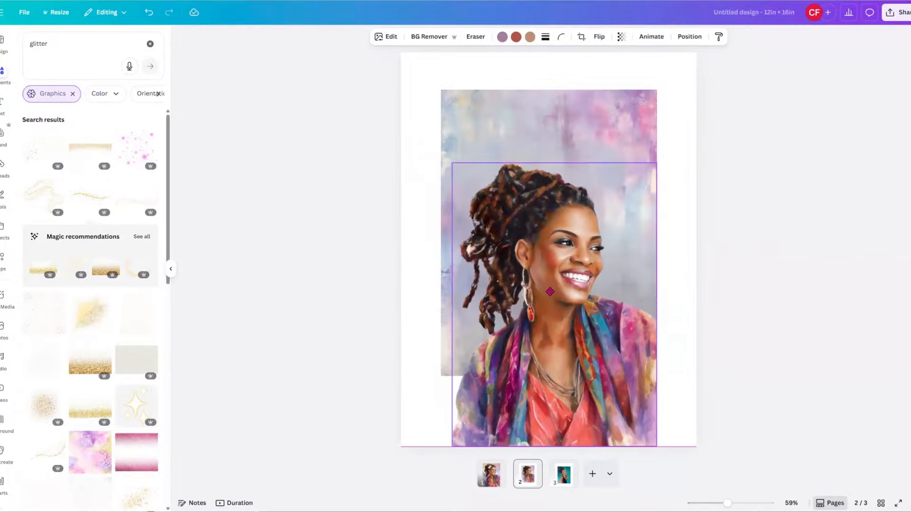
click(596, 104)
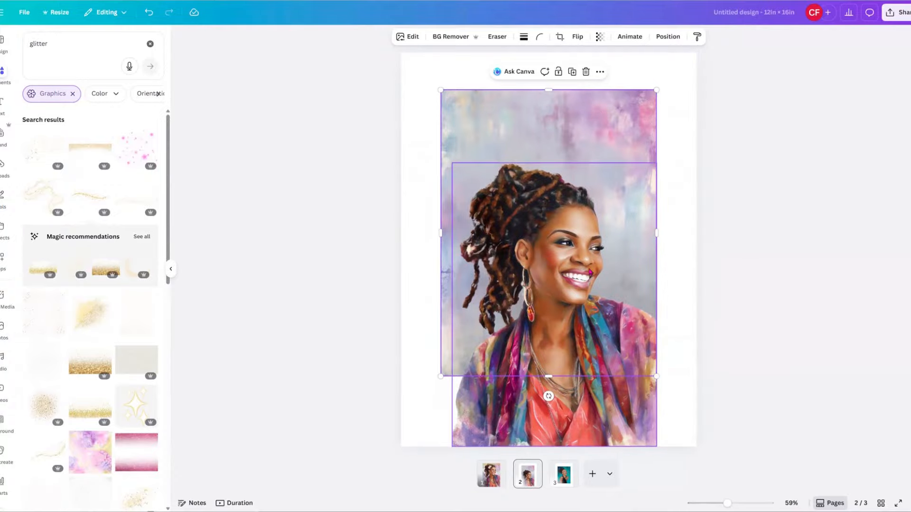
drag(574, 283, 591, 278)
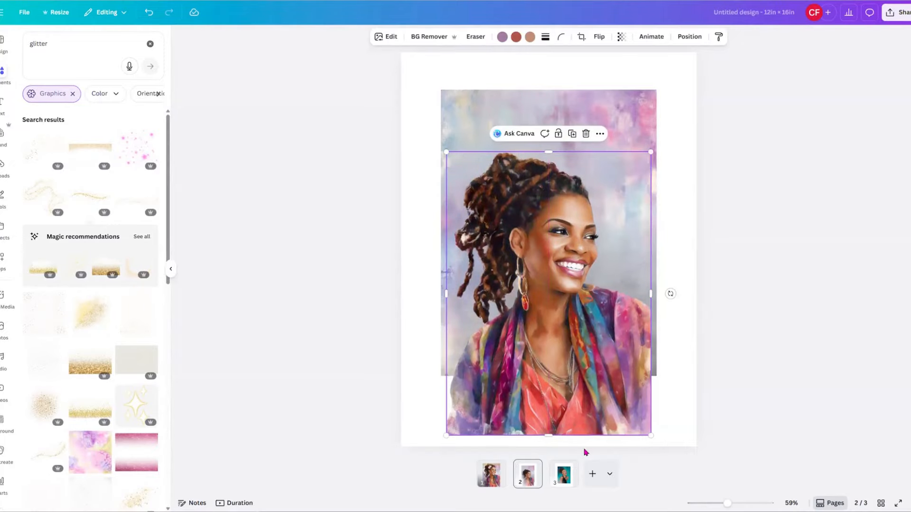
click(612, 125)
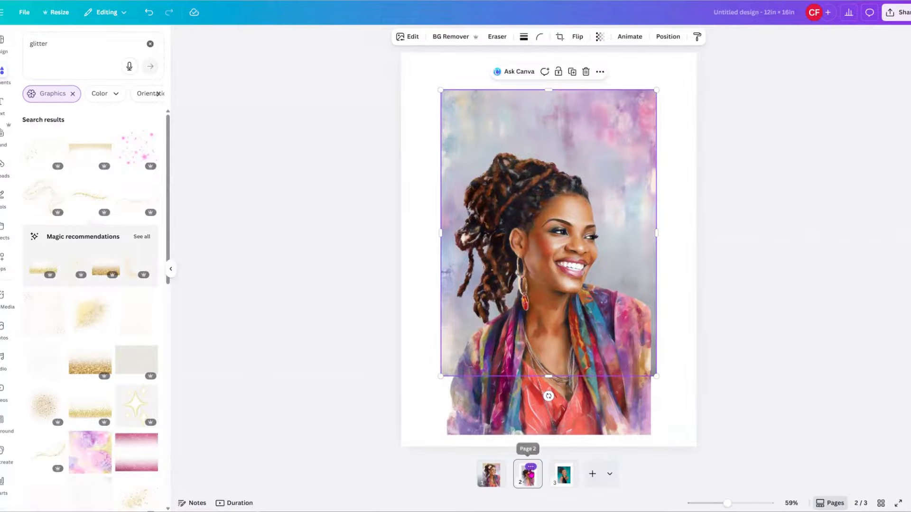
Duplicate page 2, delete the portrait from the copy and re-centre its watercolour background.
click(531, 468)
click(561, 272)
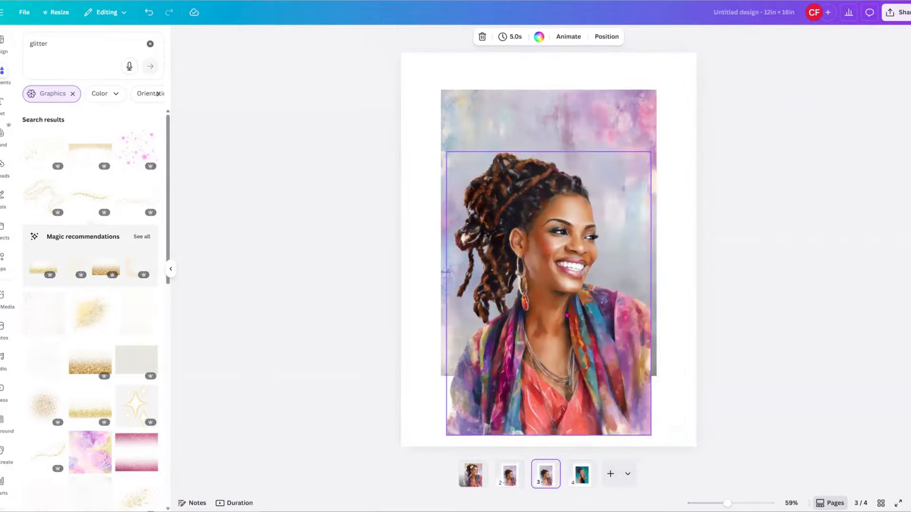
click(566, 315)
key(Delete)
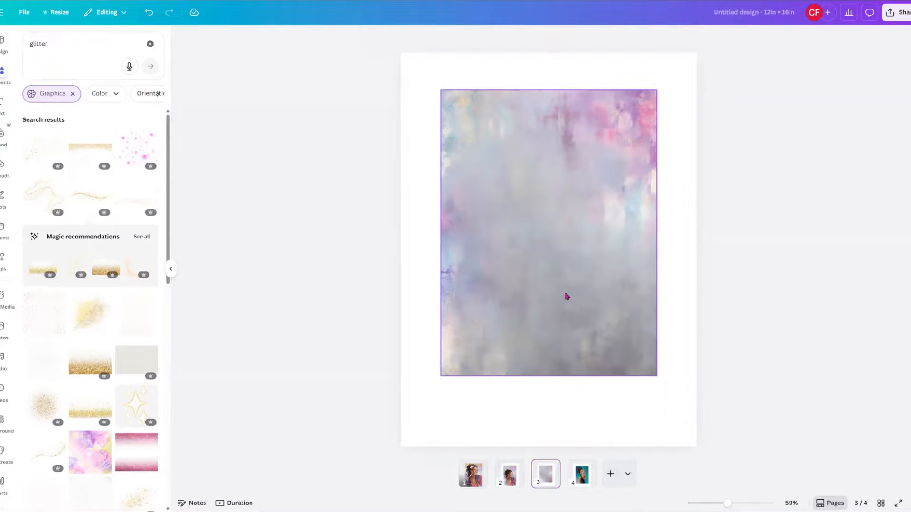
click(565, 292)
drag(555, 362, 583, 365)
Return to page 2 and select the watercolour background behind the portrait.
click(514, 479)
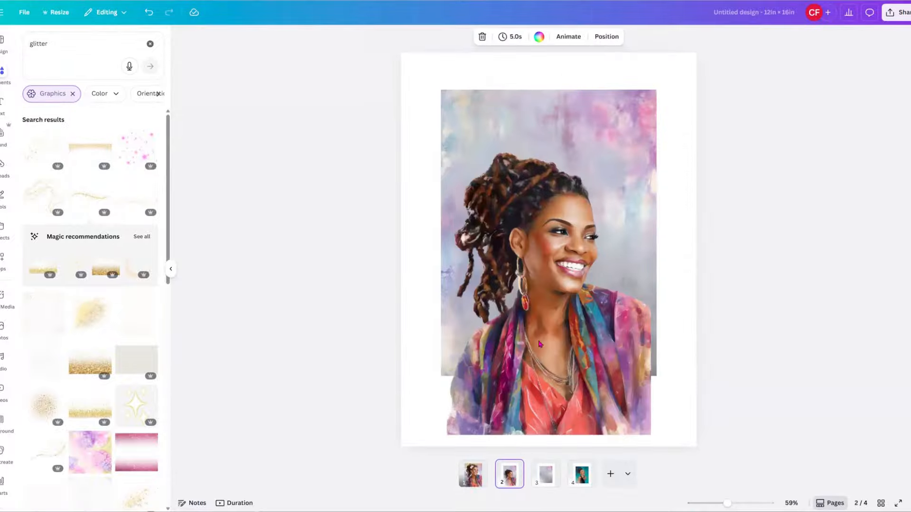
scroll(542, 266, up, 1)
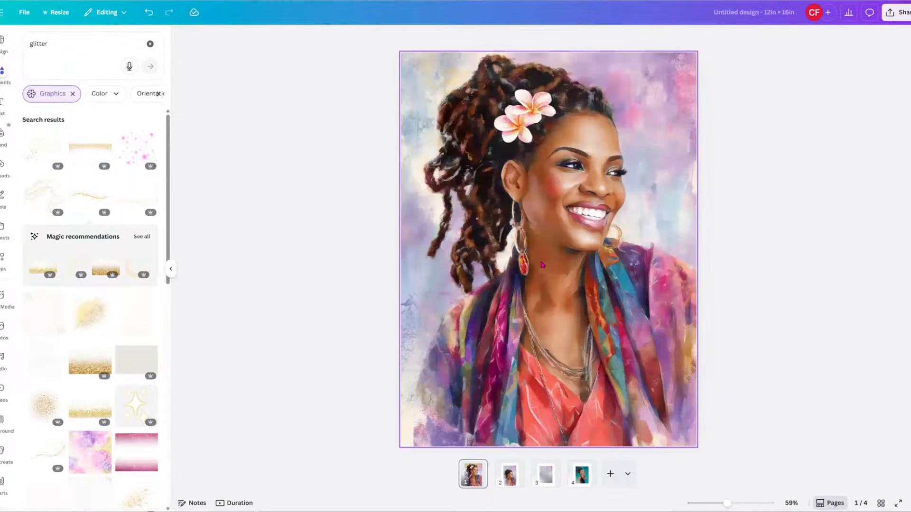
click(509, 474)
click(564, 131)
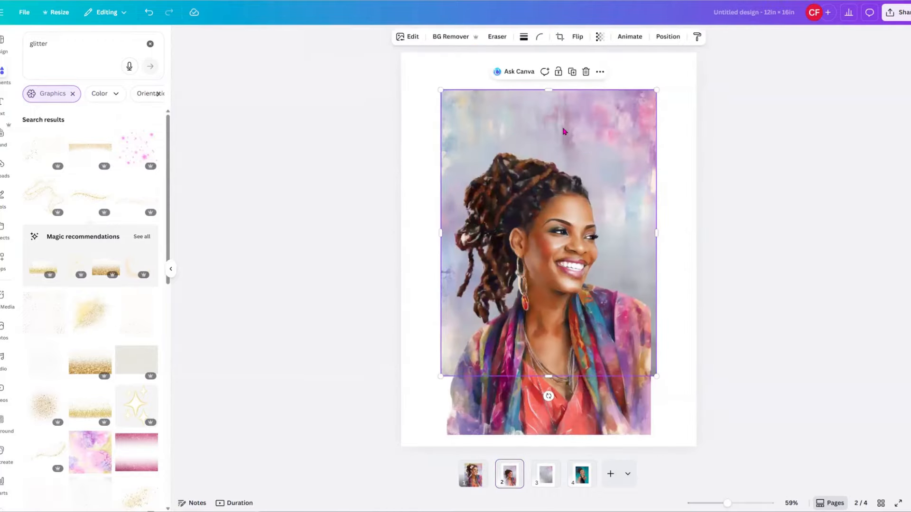
Delete the watercolour background from page 2 and move the portrait up.
click(586, 72)
click(547, 245)
drag(558, 245, 525, 171)
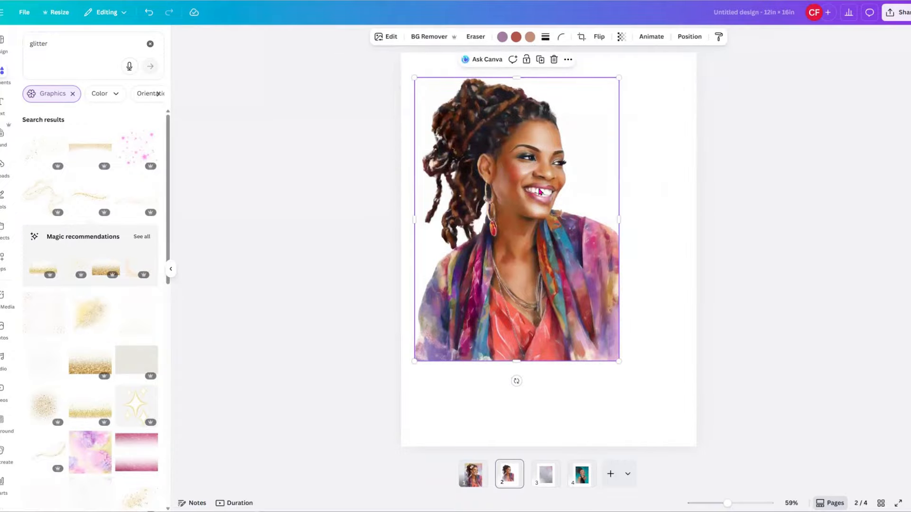
Select the page 2 portrait and bring up more Magic Studio editing tools.
scroll(402, 40, up, 2)
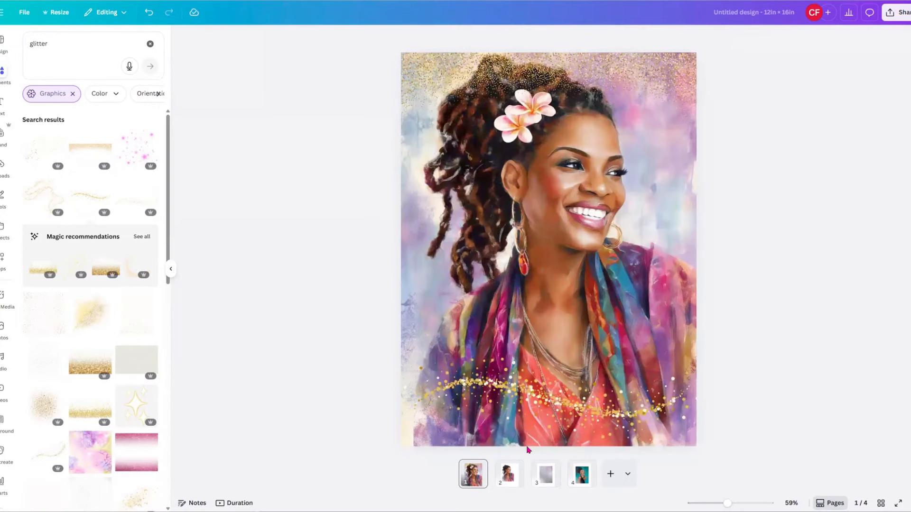
click(506, 488)
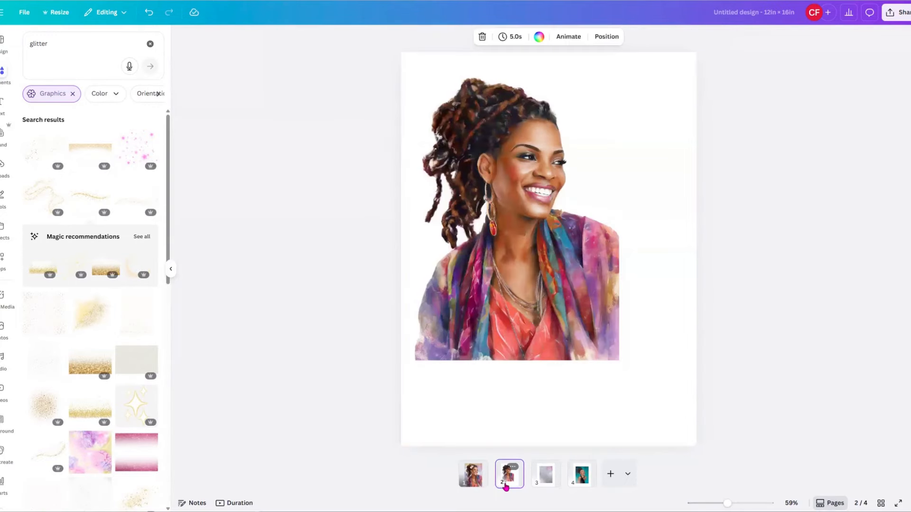
click(565, 351)
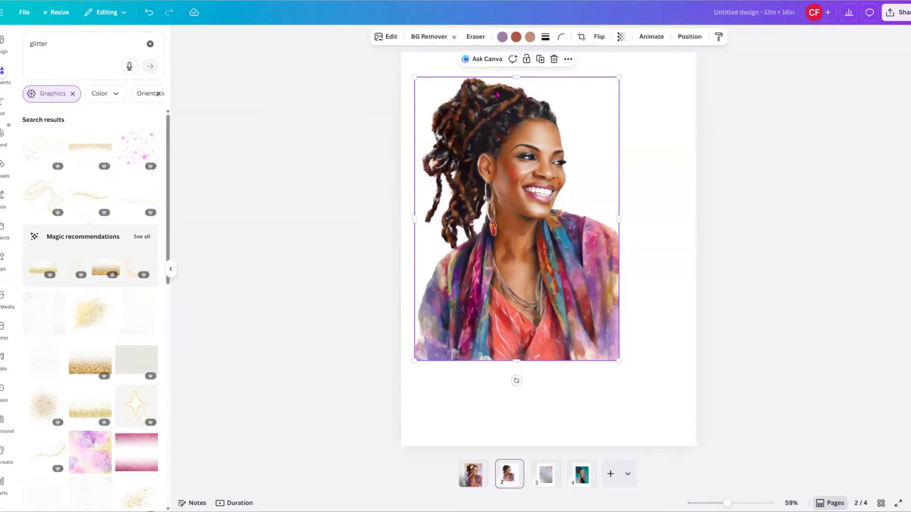
click(390, 38)
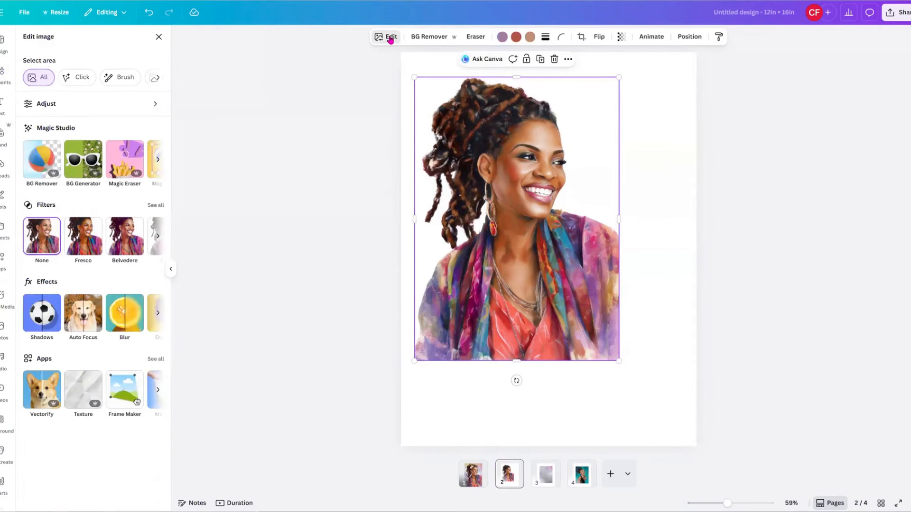
click(161, 166)
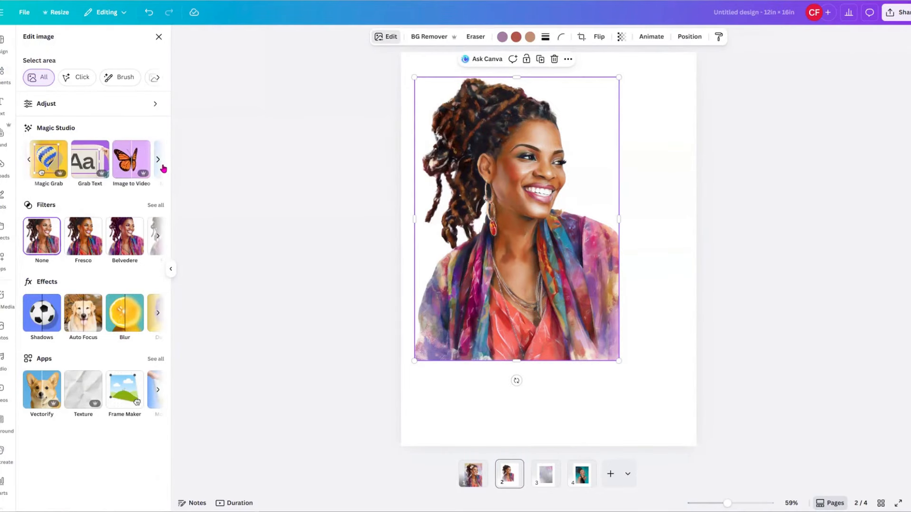
click(161, 167)
Magic Expand the portrait with the frame stretched to the page edges, generating four versions.
click(146, 168)
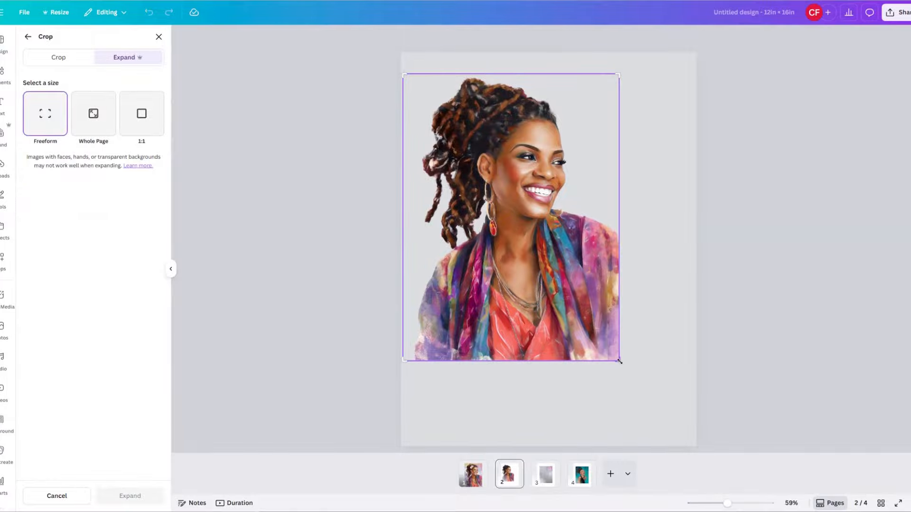
drag(624, 373, 680, 440)
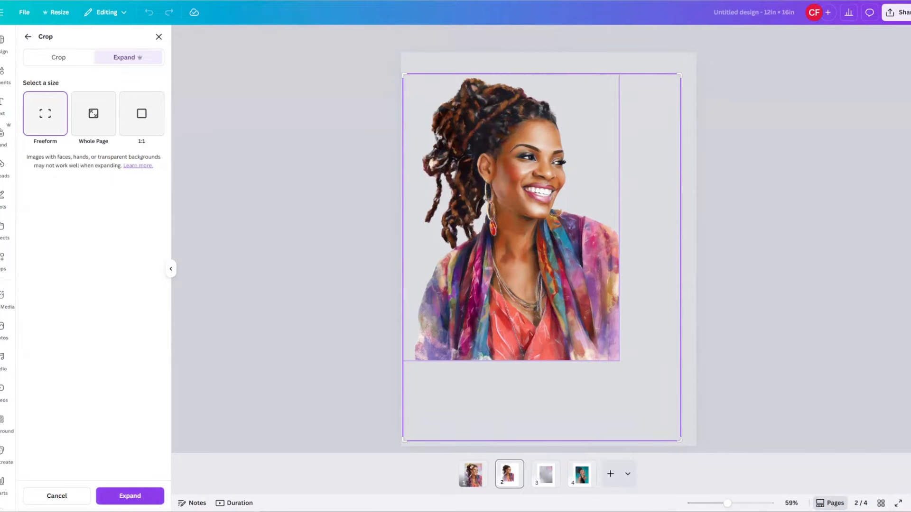
click(131, 498)
click(136, 497)
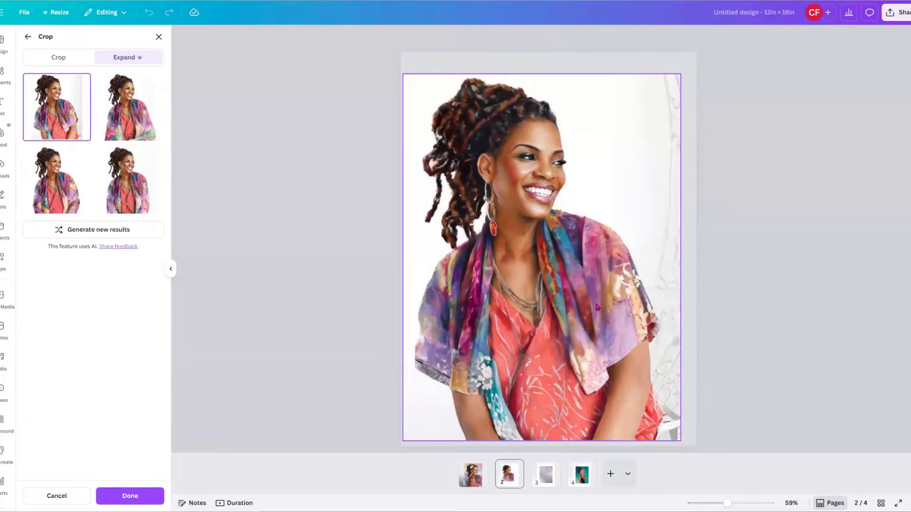
Compare the four Expand results and apply the bottom-right one with the patchwork jacket and pendant.
click(140, 115)
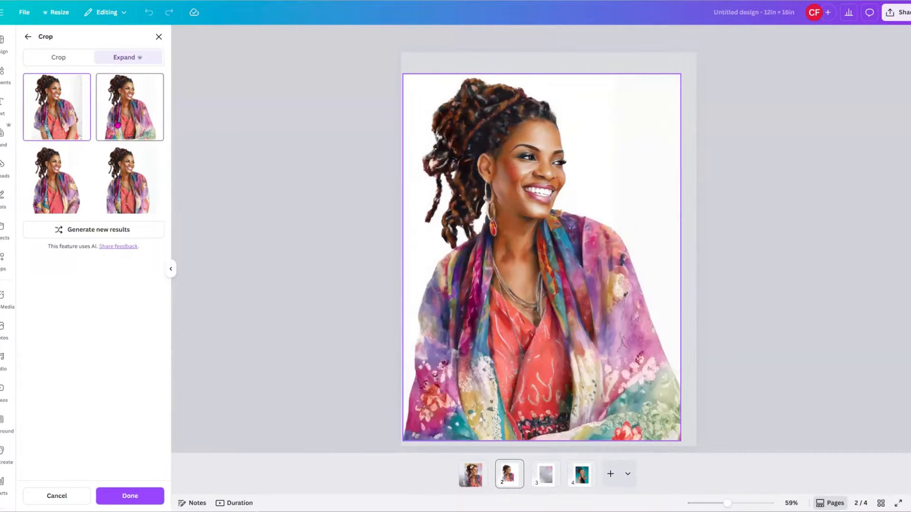
click(55, 197)
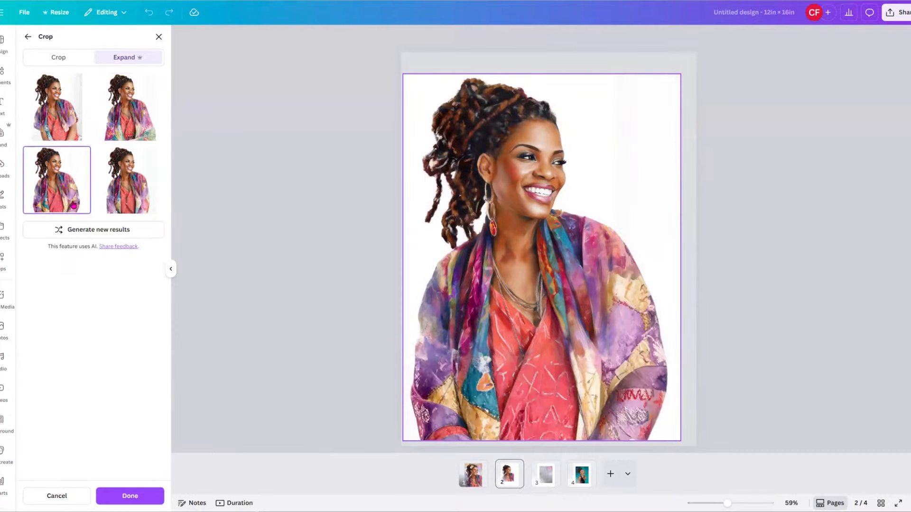
click(128, 201)
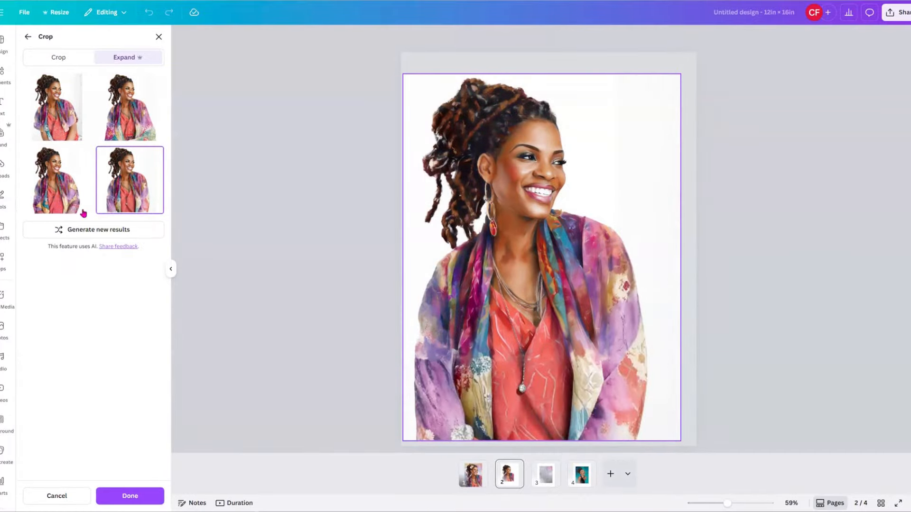
click(72, 124)
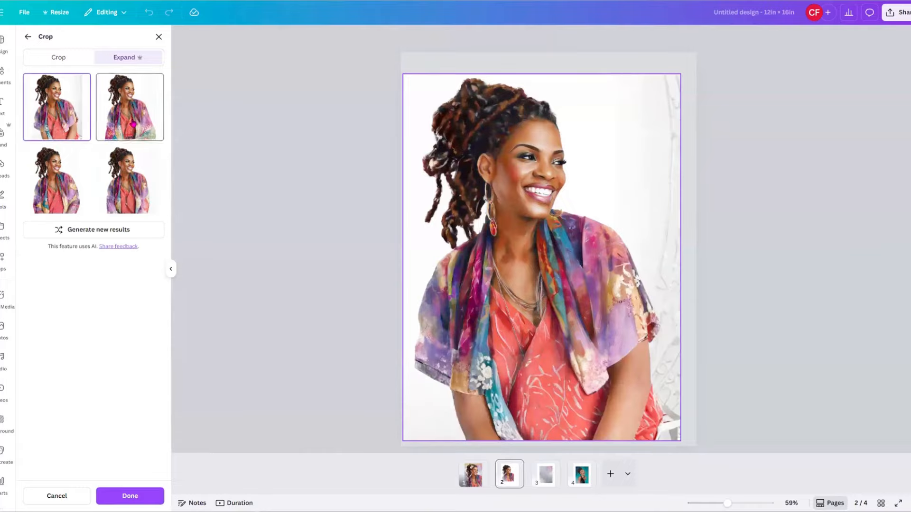
click(135, 122)
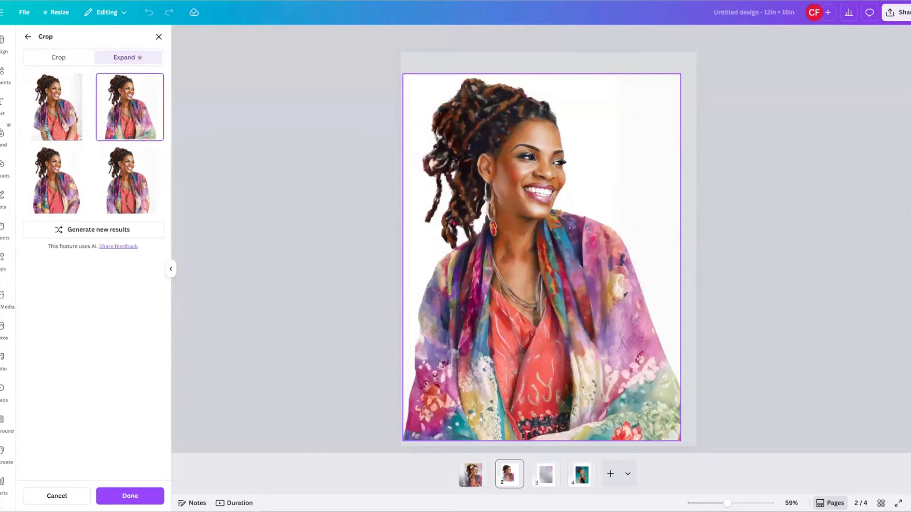
click(63, 197)
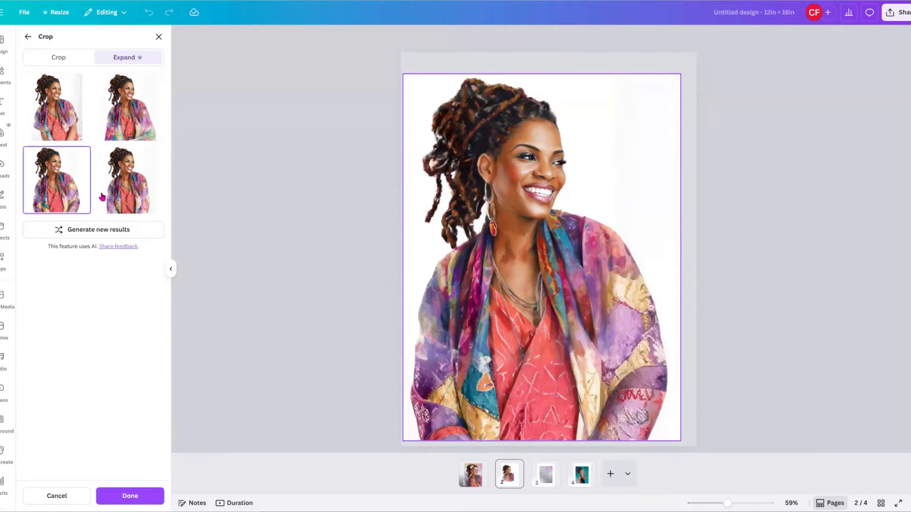
click(129, 192)
click(142, 116)
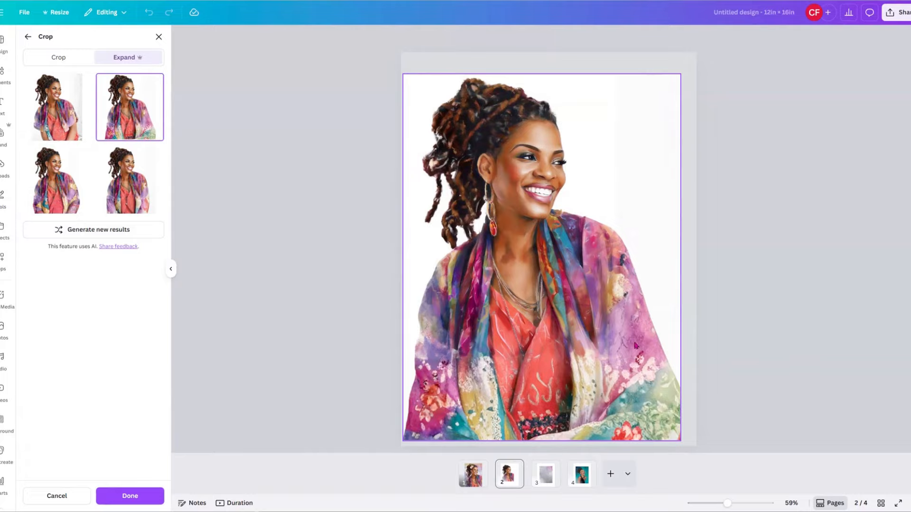
click(66, 198)
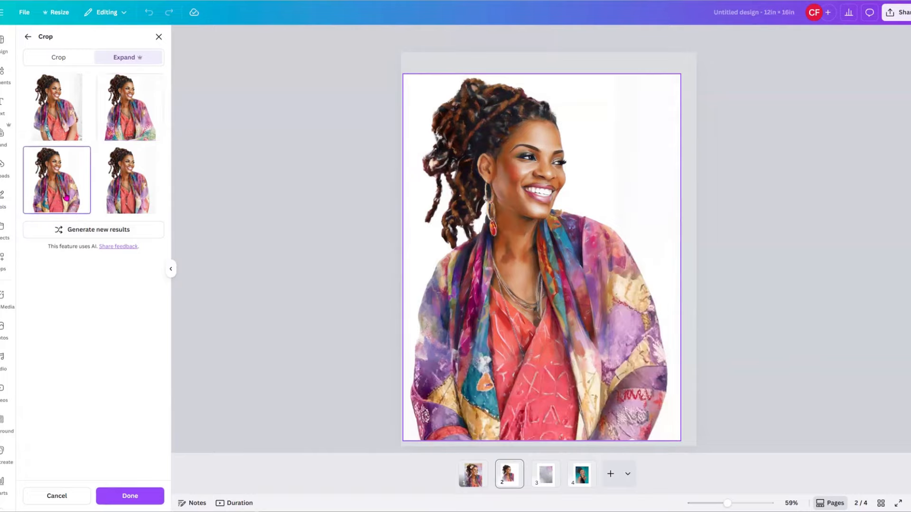
click(127, 201)
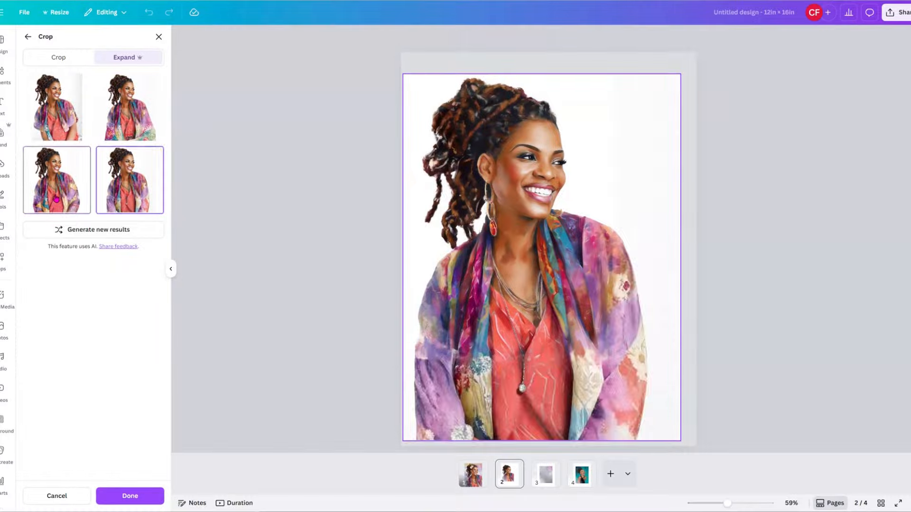
click(56, 198)
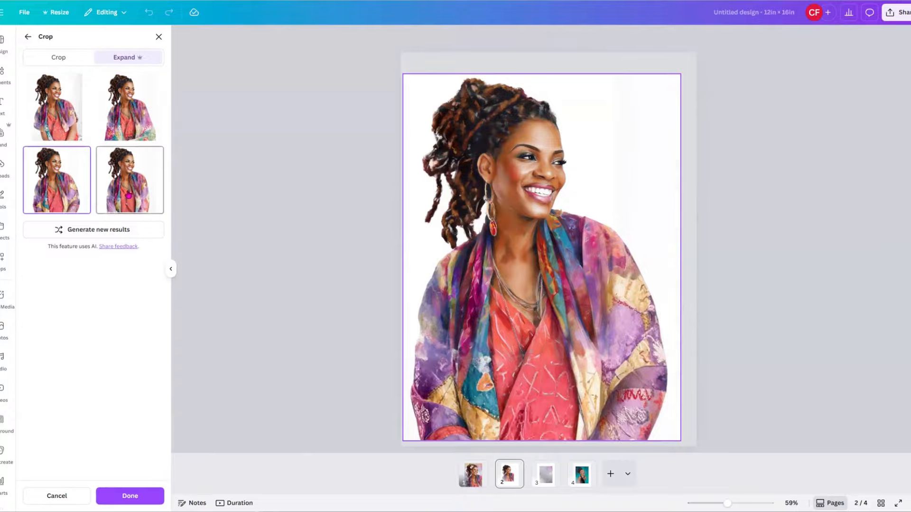
click(127, 195)
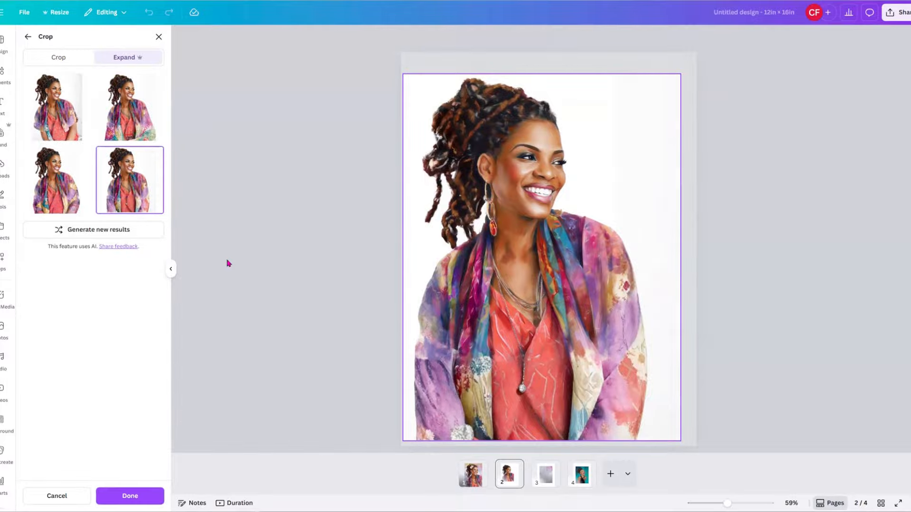
click(133, 497)
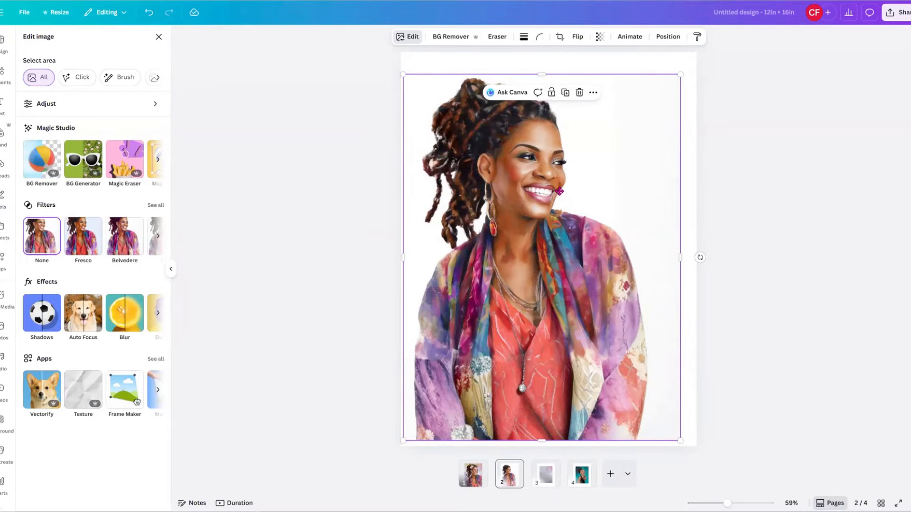
Centre the expanded portrait and set the page background to hot pink.
drag(544, 195, 584, 194)
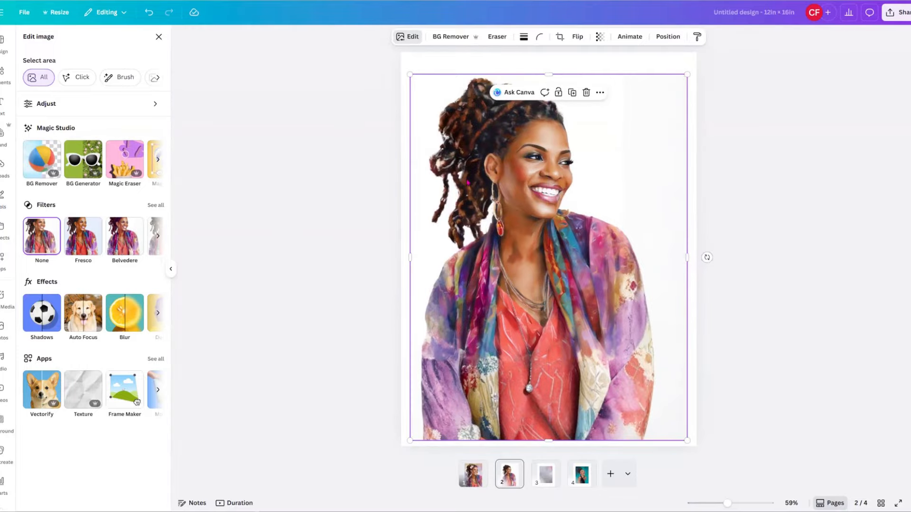
click(610, 70)
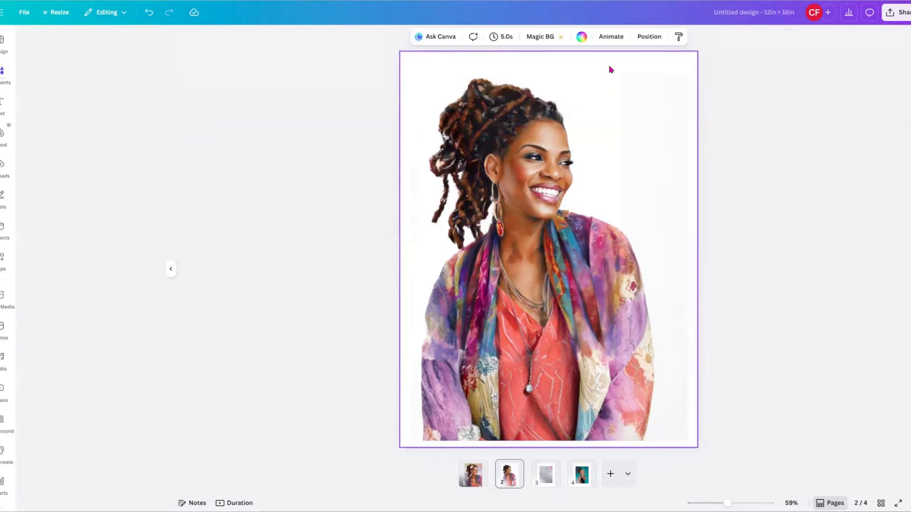
click(581, 38)
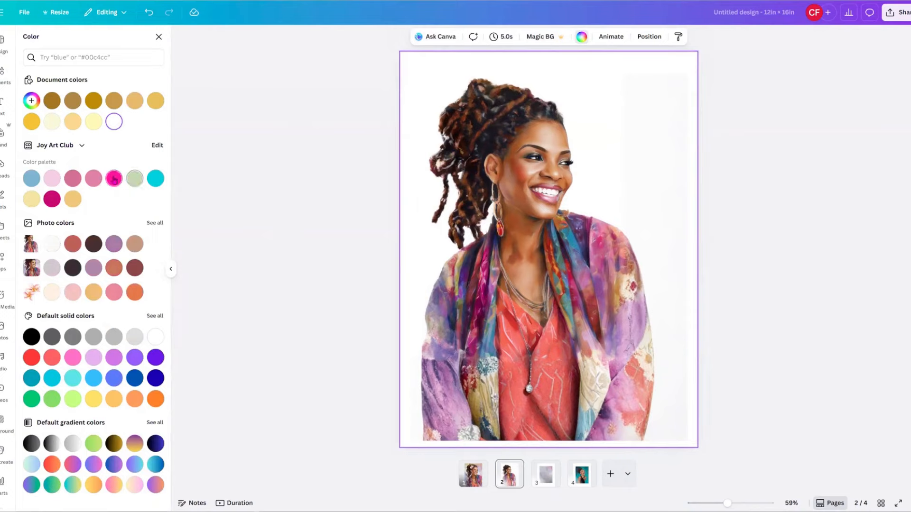
click(114, 179)
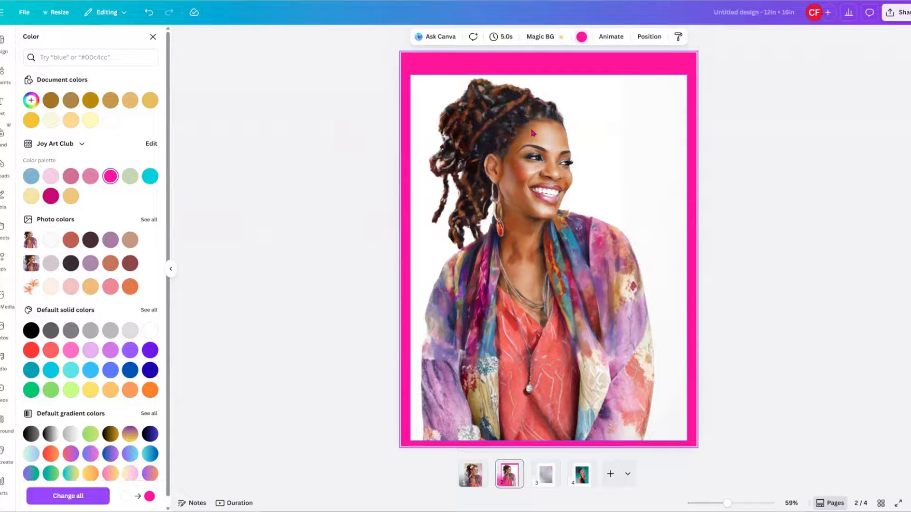
Remove the portrait's background, then delete the pink page background to leave plain white.
click(552, 233)
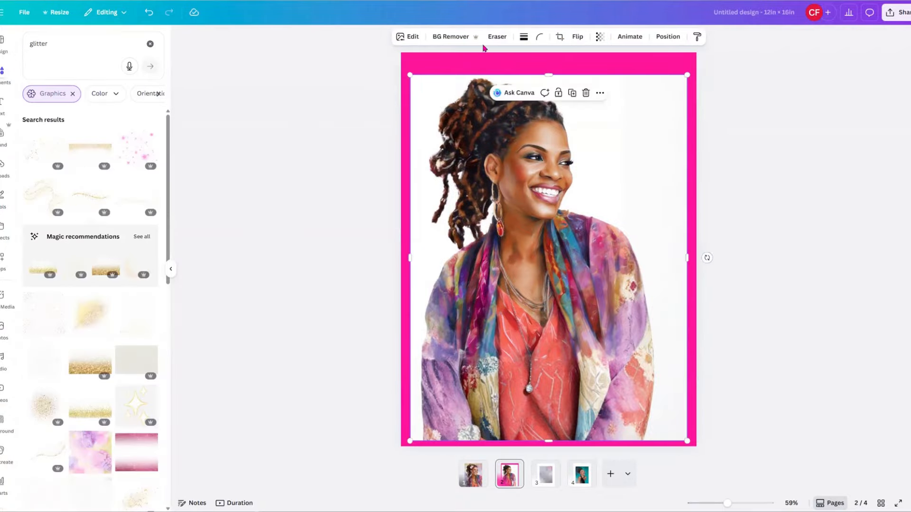
click(449, 38)
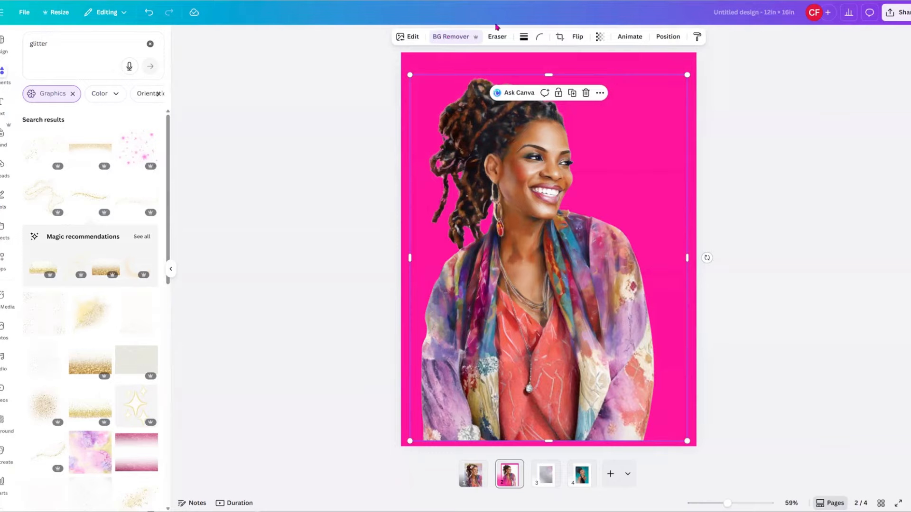
click(661, 66)
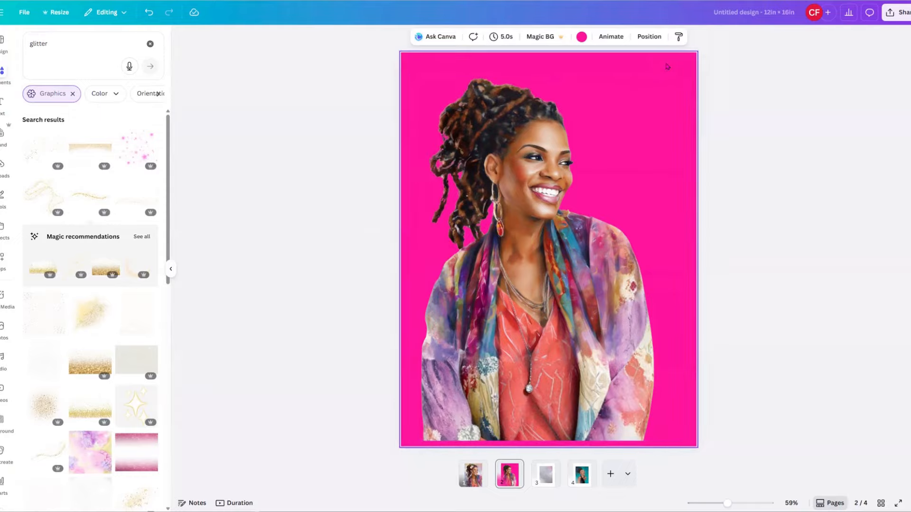
key(Delete)
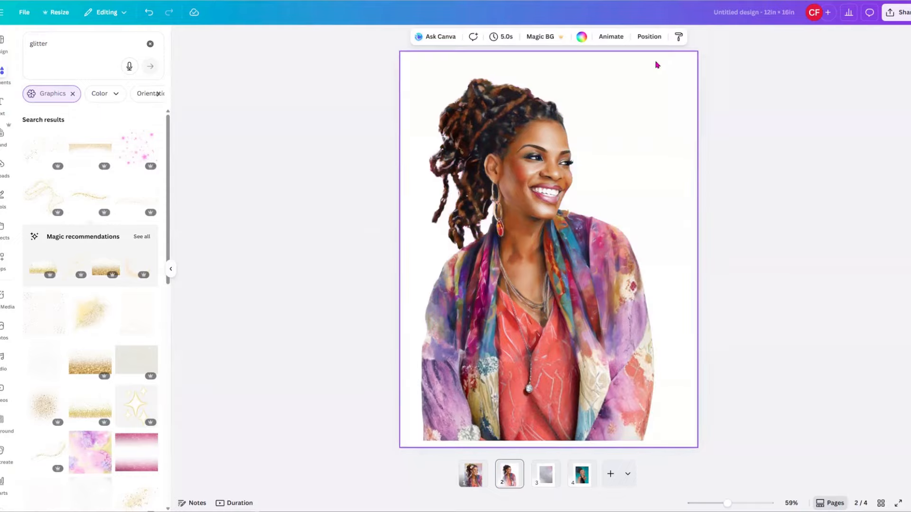
Shrink the cut-out woman and centre her near the top of page 2, leaving white space below.
mouse_move(564, 246)
mouse_down()
mouse_move(562, 226)
mouse_move(558, 255)
mouse_up()
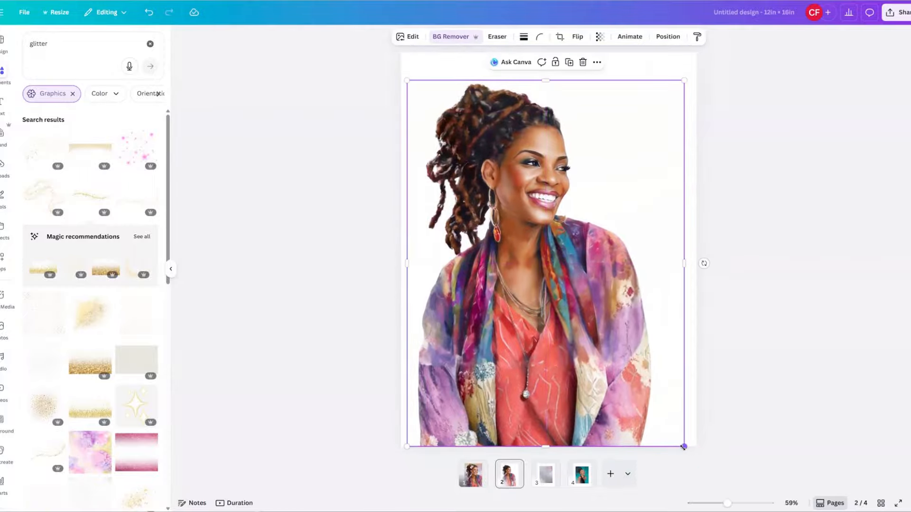
drag(683, 447, 643, 409)
drag(542, 326, 551, 304)
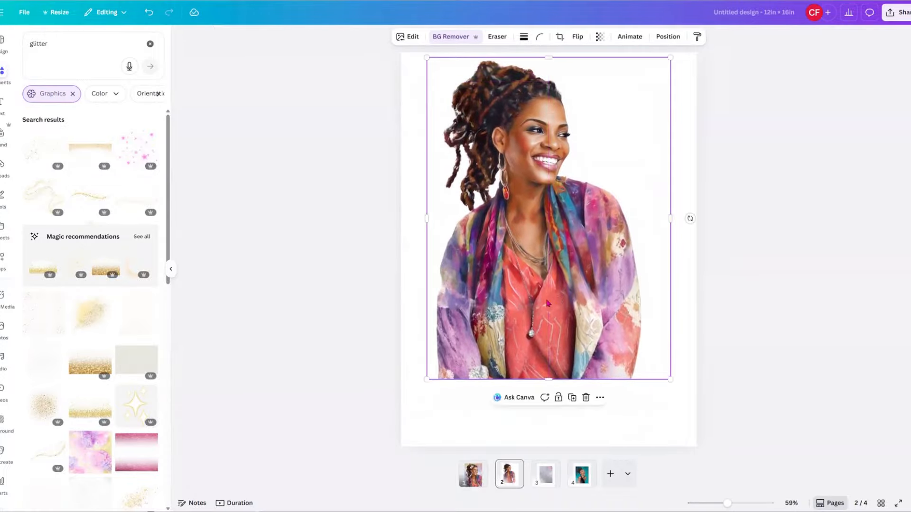
click(617, 430)
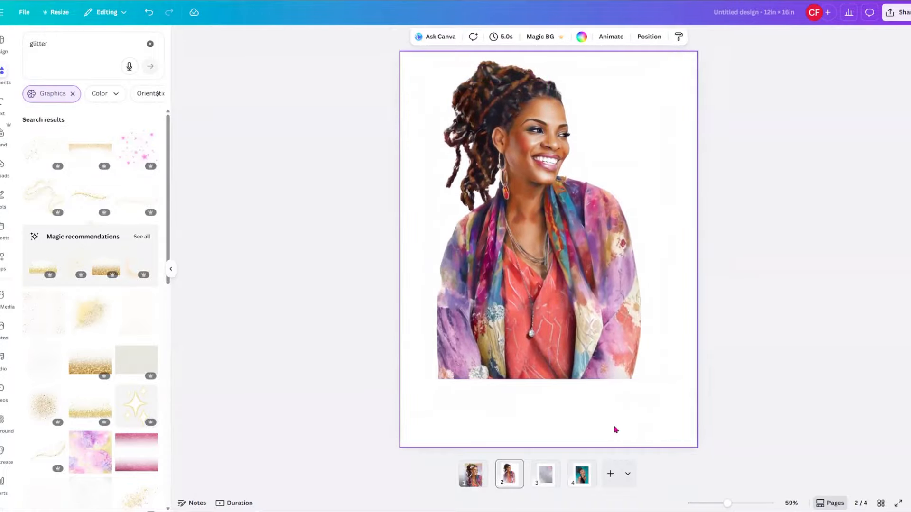
click(572, 295)
drag(574, 298, 573, 304)
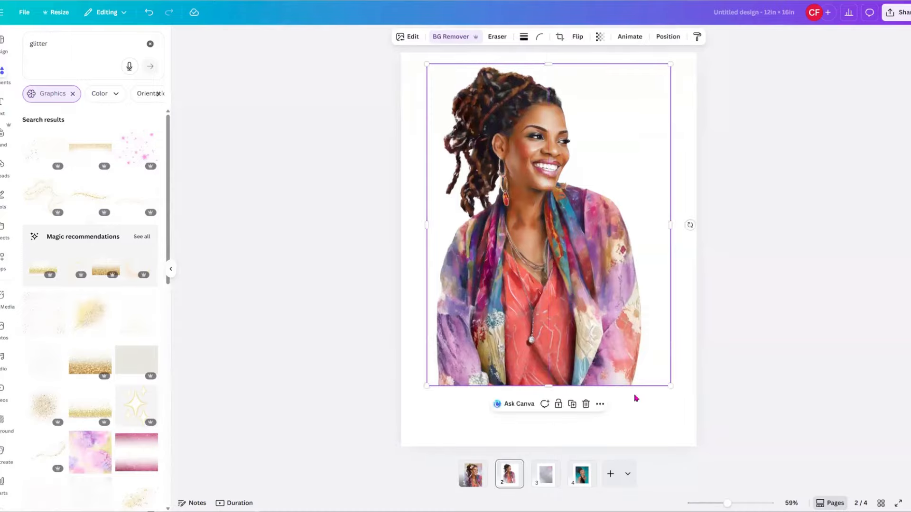
click(640, 431)
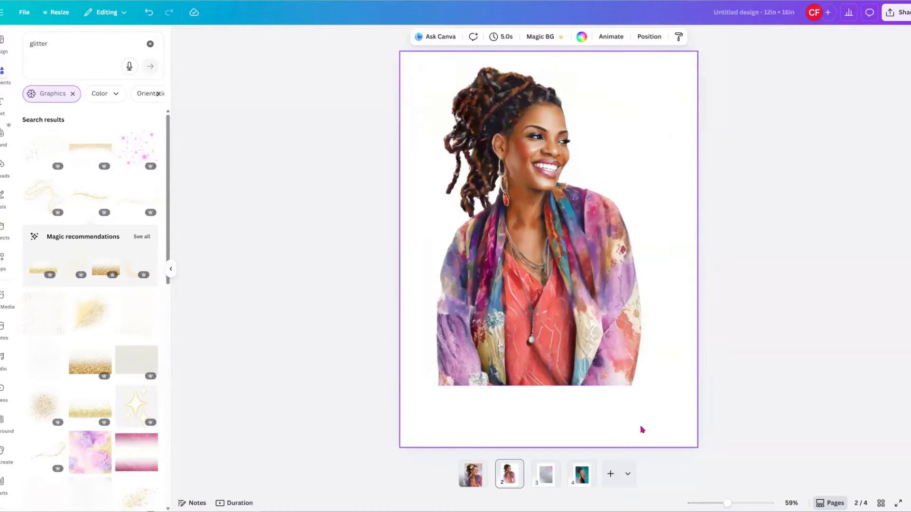
Add a new text box, widen it and place it just below the portrait.
key(t)
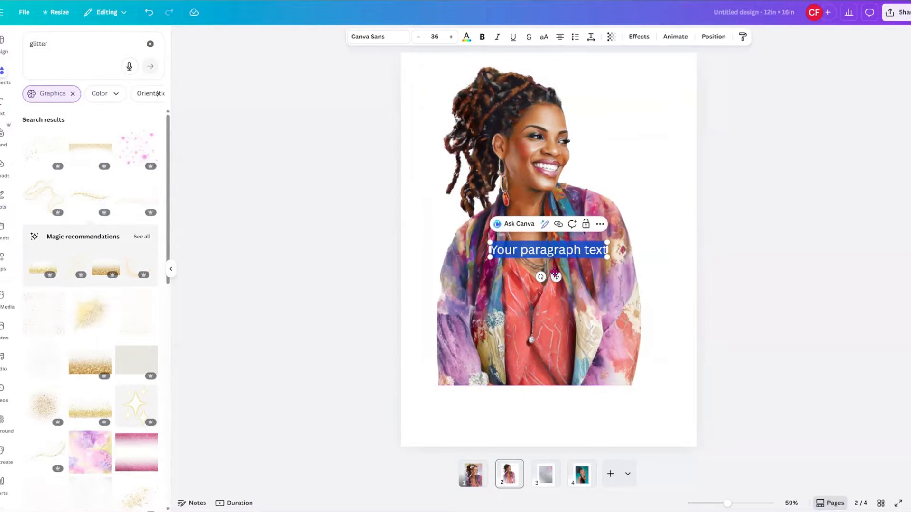
drag(489, 242, 410, 232)
drag(515, 279, 532, 435)
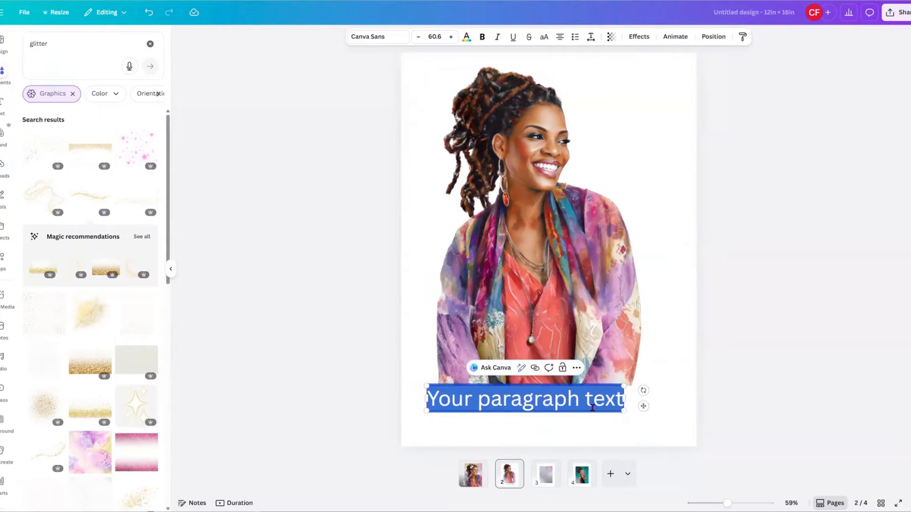
drag(560, 407, 533, 432)
click(542, 399)
Replace the placeholder with the text 'I Am Forever Grateful'.
key(BackSpace)
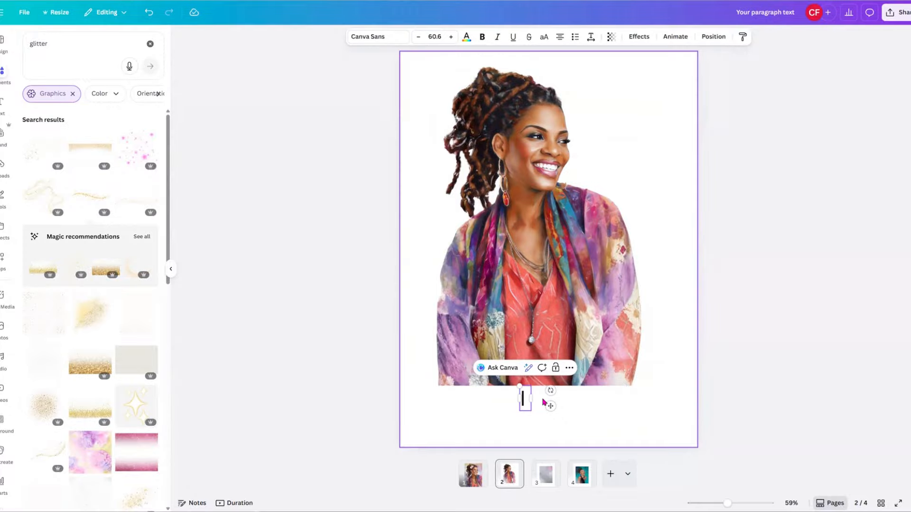
text(I Am fore)
key(BackSpace)
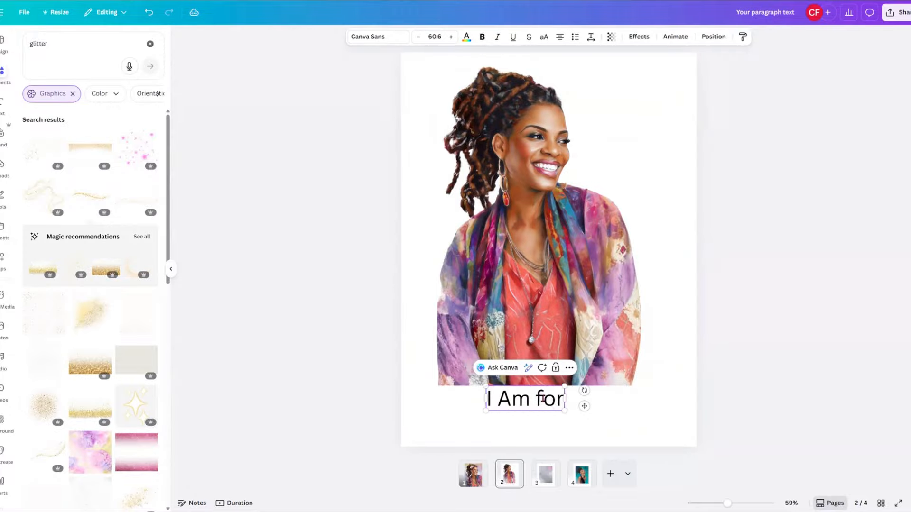
key(BackSpace)
key(BackSpace)
key(BackSpace)
text(Forev)
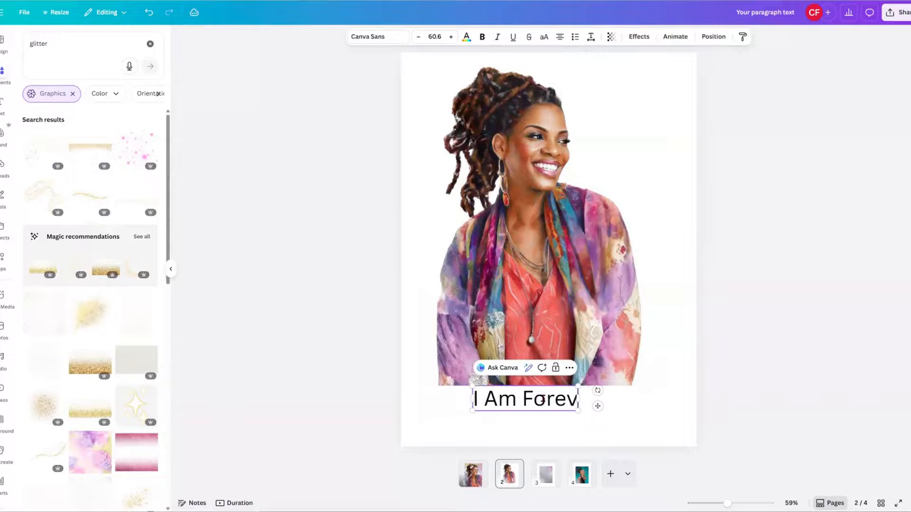
text(er Grateful)
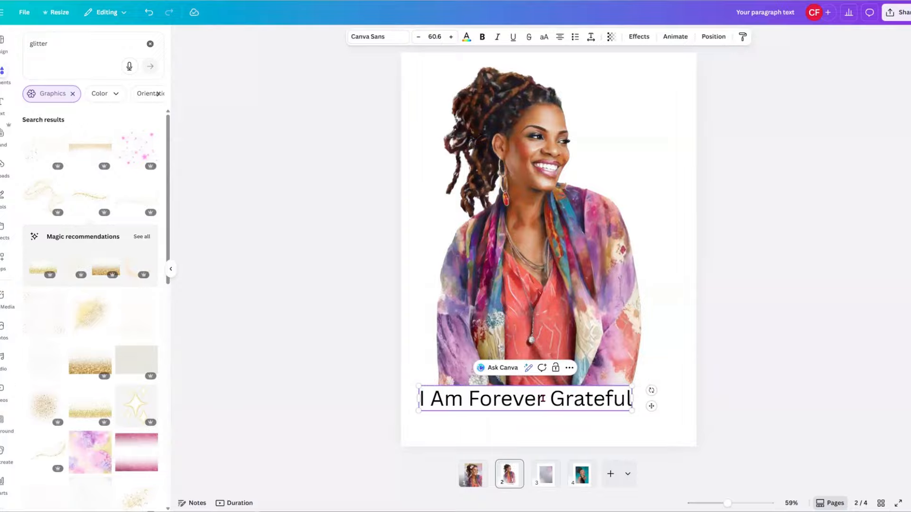
click(659, 414)
click(614, 402)
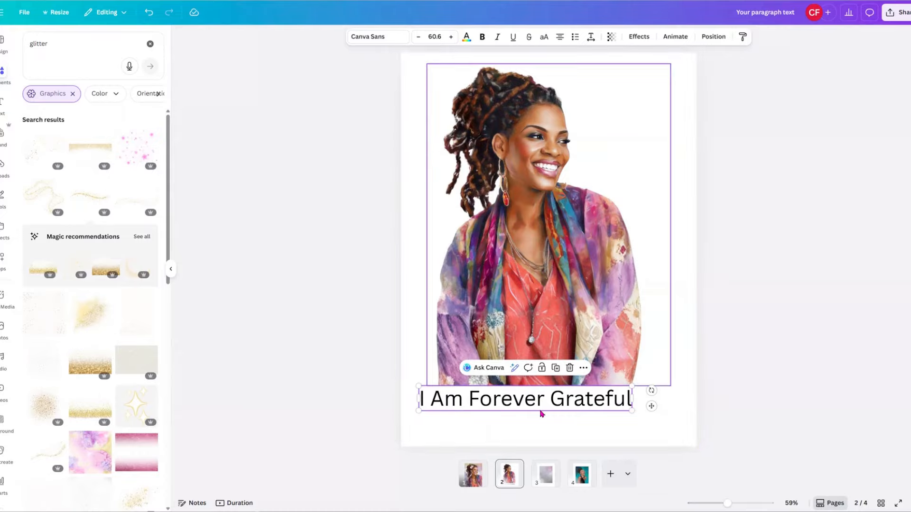
Browse the font list and try the Above the Beyond Script font on the caption.
click(386, 37)
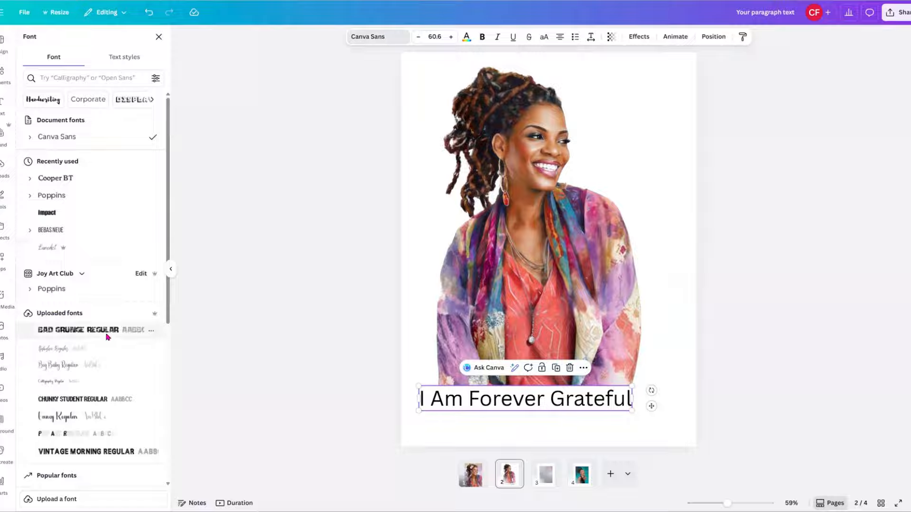
scroll(107, 305, down, 3)
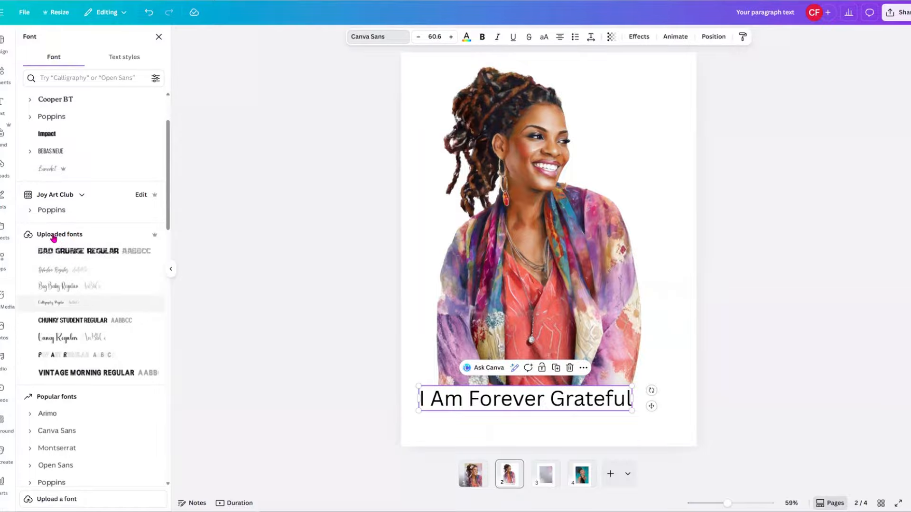
scroll(55, 239, down, 5)
scroll(51, 225, up, 5)
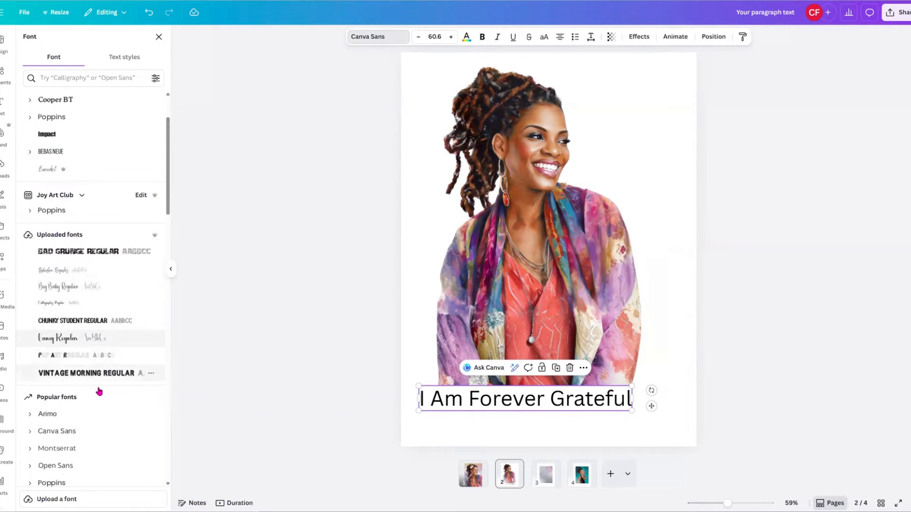
scroll(99, 394, down, 15)
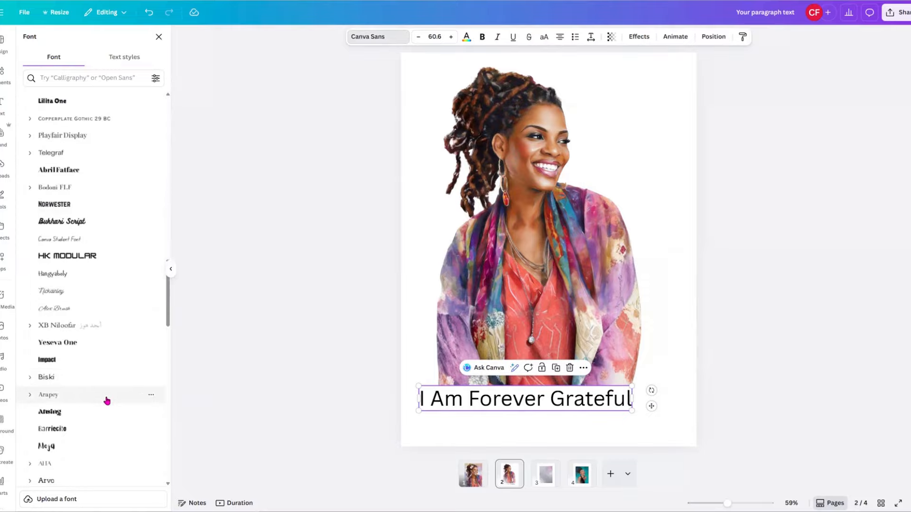
scroll(106, 401, down, 15)
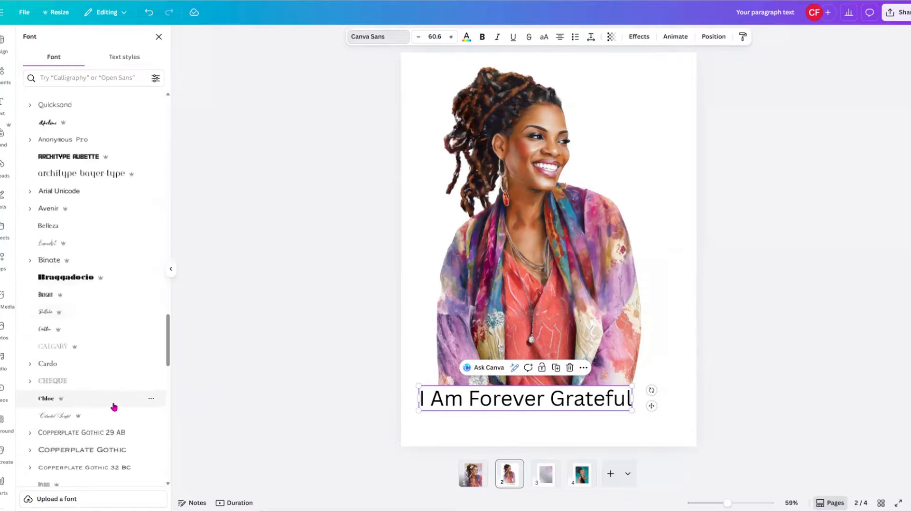
scroll(114, 407, down, 15)
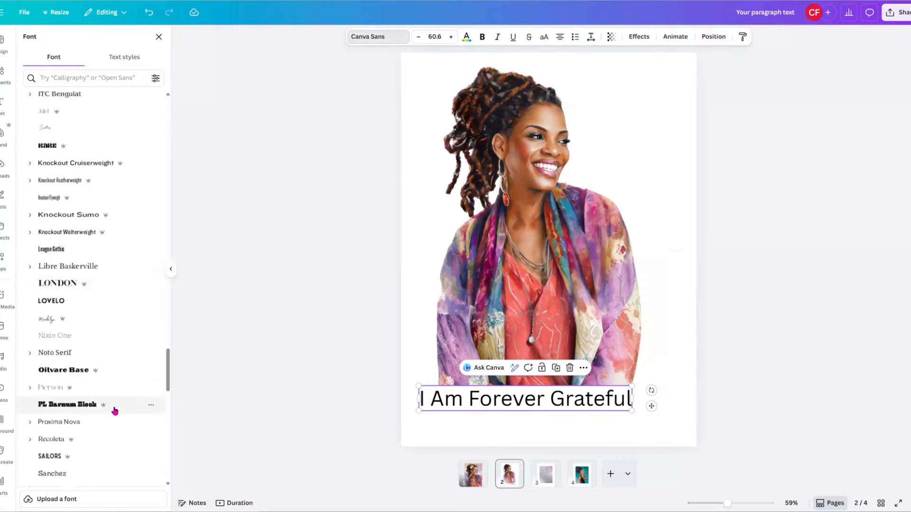
scroll(116, 415, down, 15)
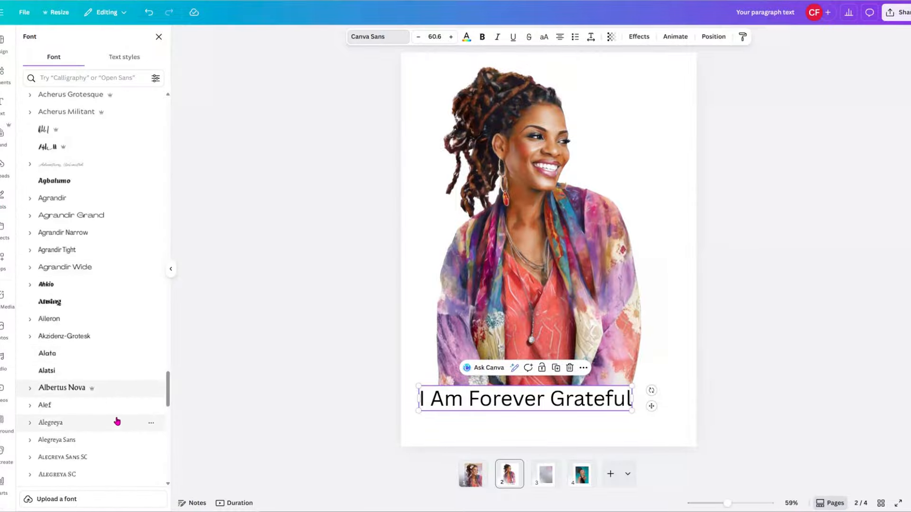
scroll(117, 422, down, 10)
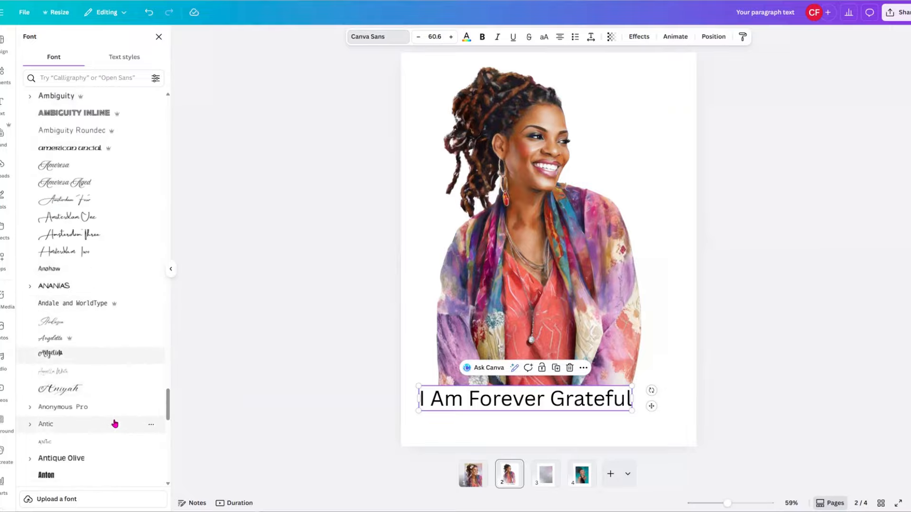
scroll(114, 424, down, 3)
scroll(114, 425, down, 7)
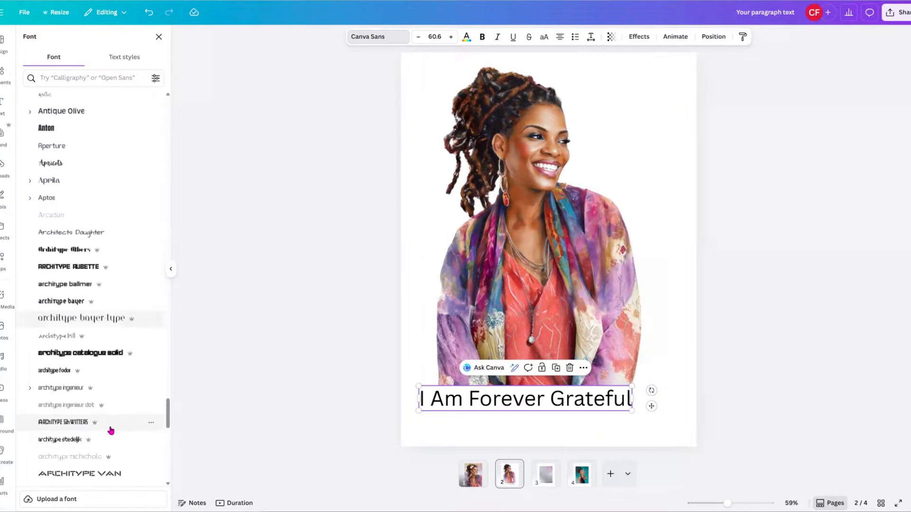
scroll(111, 429, up, 9)
scroll(111, 430, up, 7)
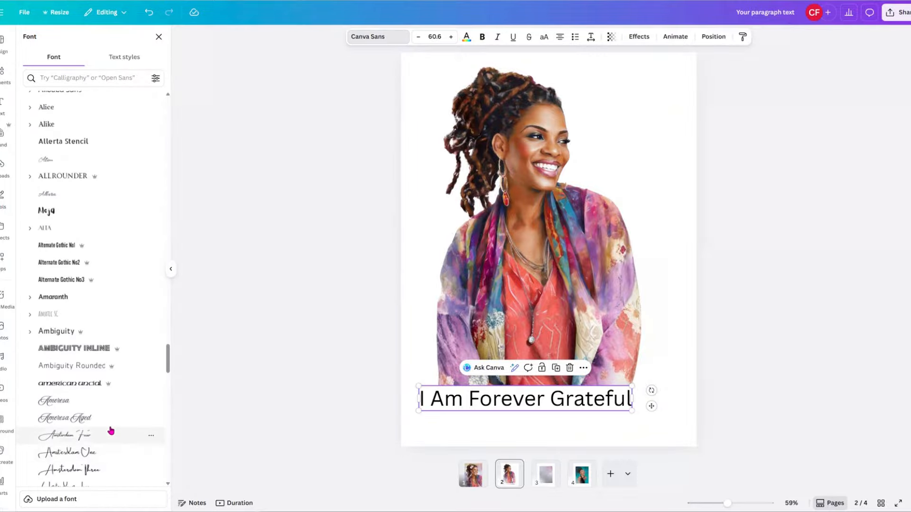
scroll(111, 431, up, 9)
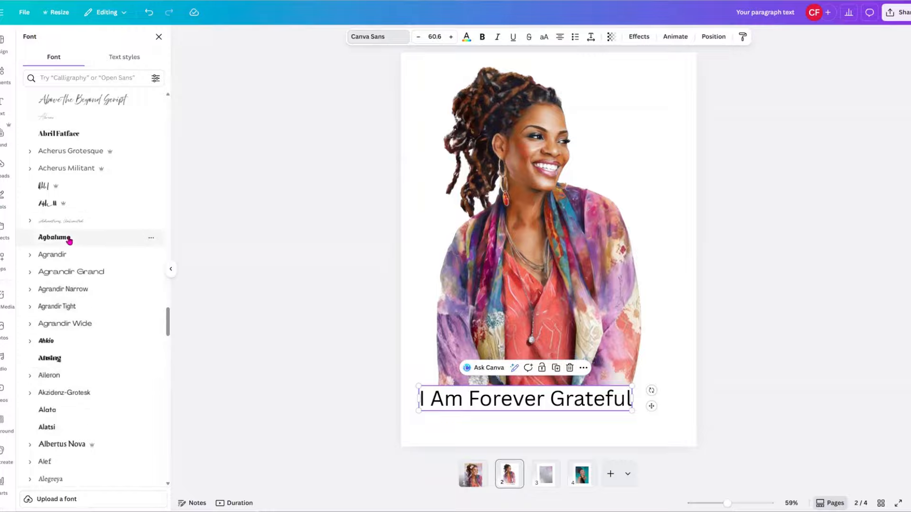
click(79, 101)
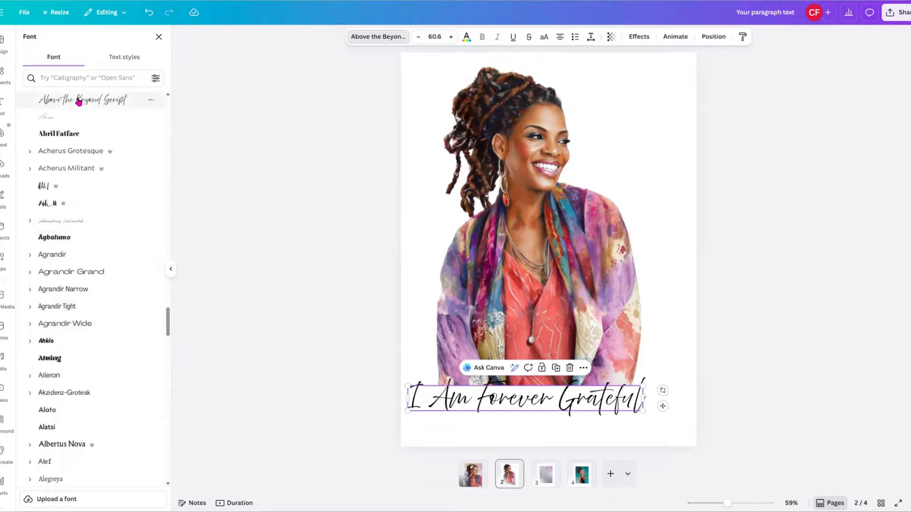
Switch the caption to Agbalumo and enlarge it to size 82.2 across the page.
drag(527, 403, 540, 411)
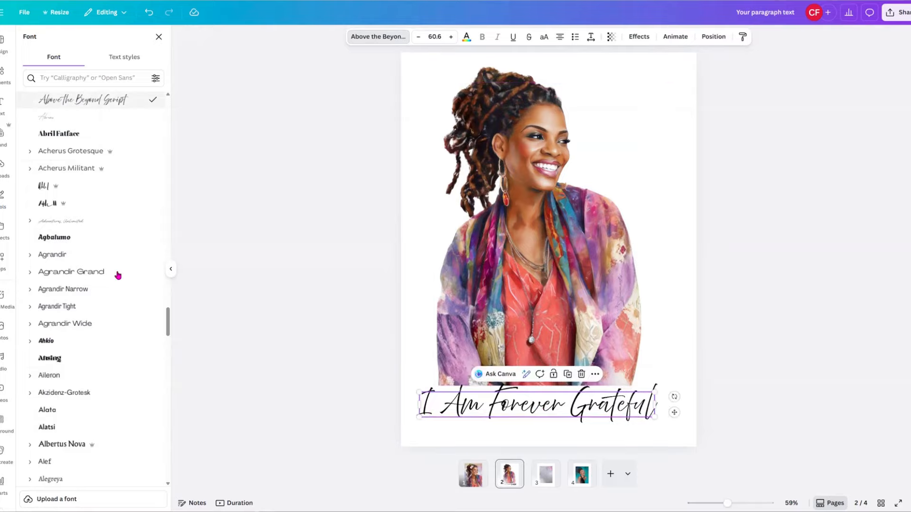
click(52, 242)
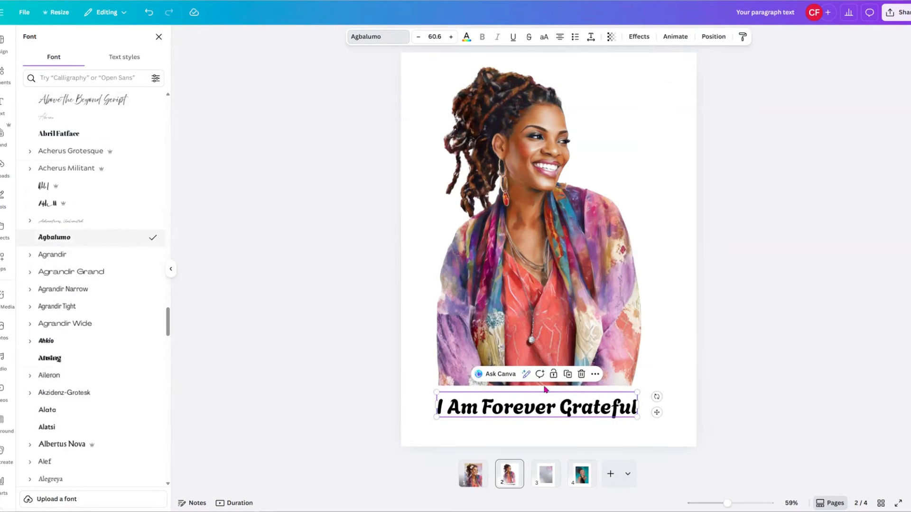
drag(637, 392, 689, 386)
drag(422, 382, 416, 384)
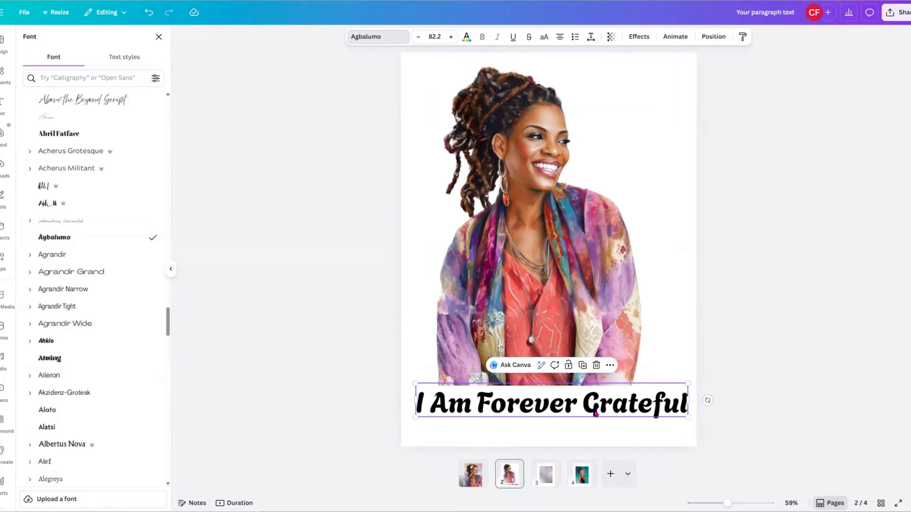
Add a violet Outline effect to the caption and thin it to thickness 29.
click(639, 37)
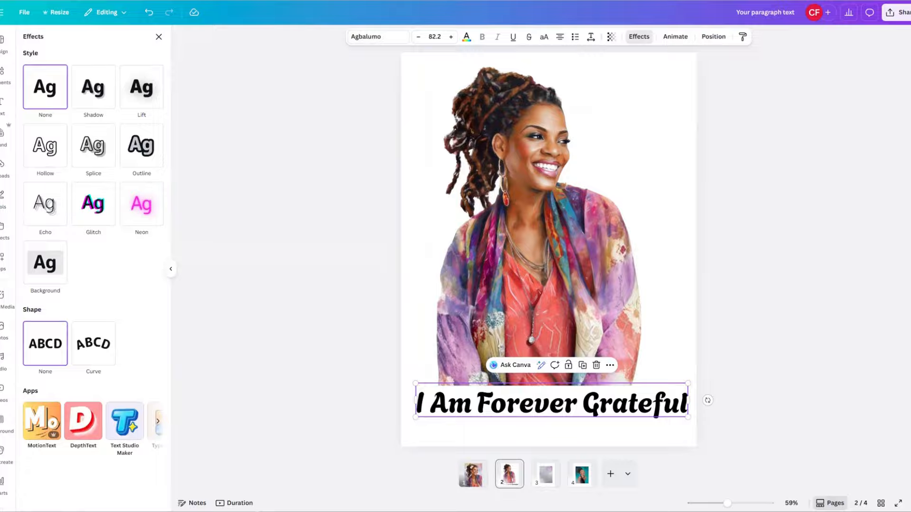
click(141, 146)
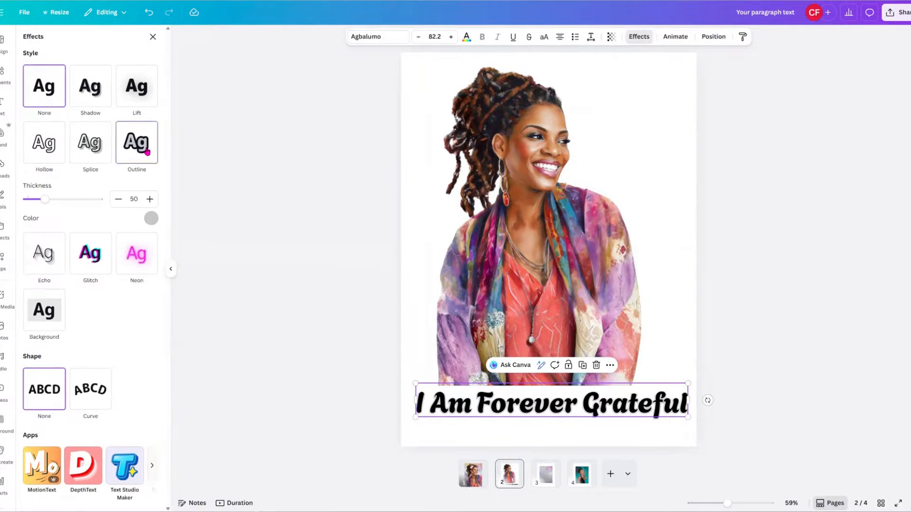
click(151, 219)
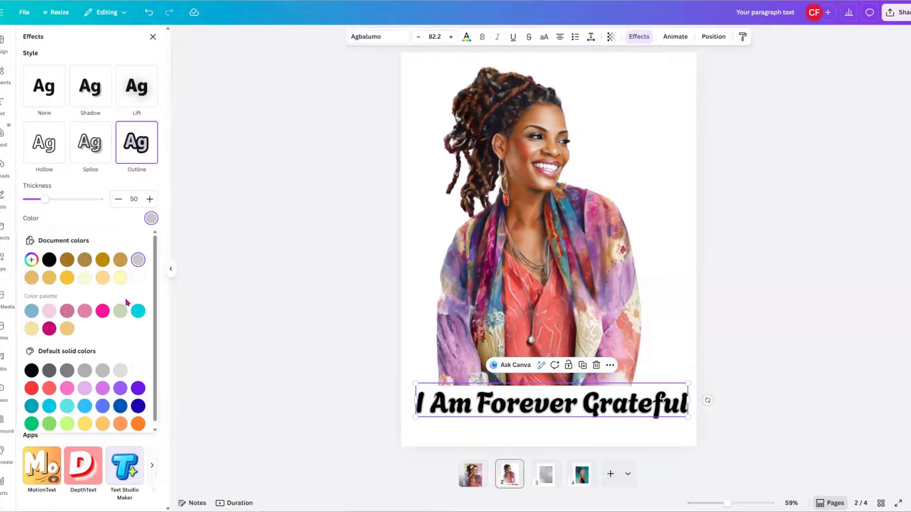
click(141, 390)
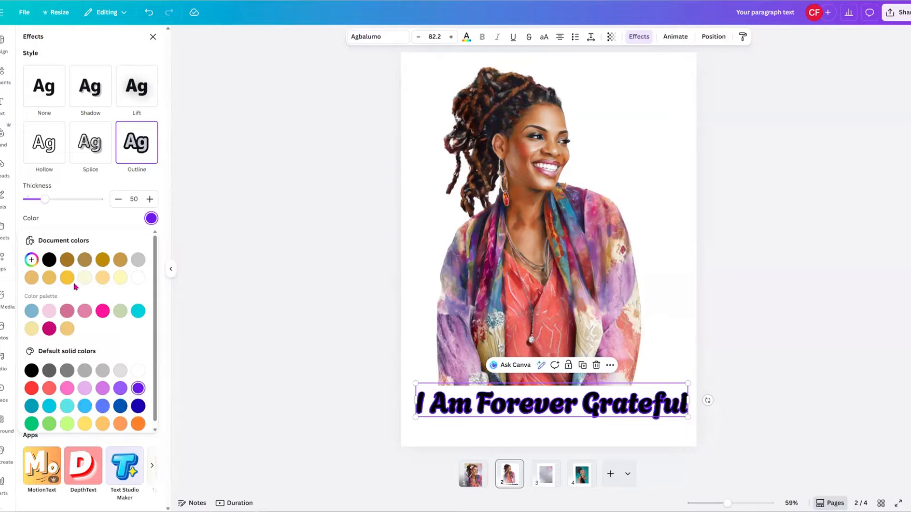
mouse_move(52, 203)
mouse_down()
mouse_move(26, 199)
mouse_move(42, 211)
mouse_up()
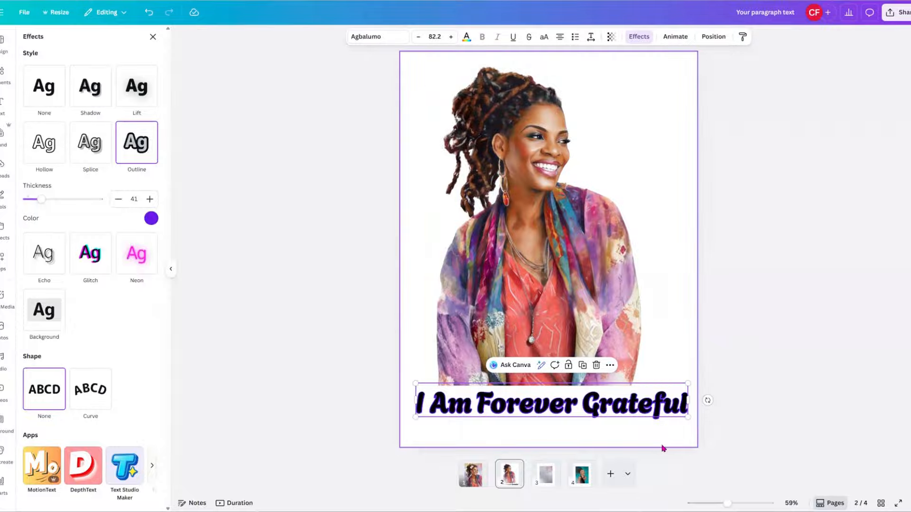
drag(41, 200, 37, 199)
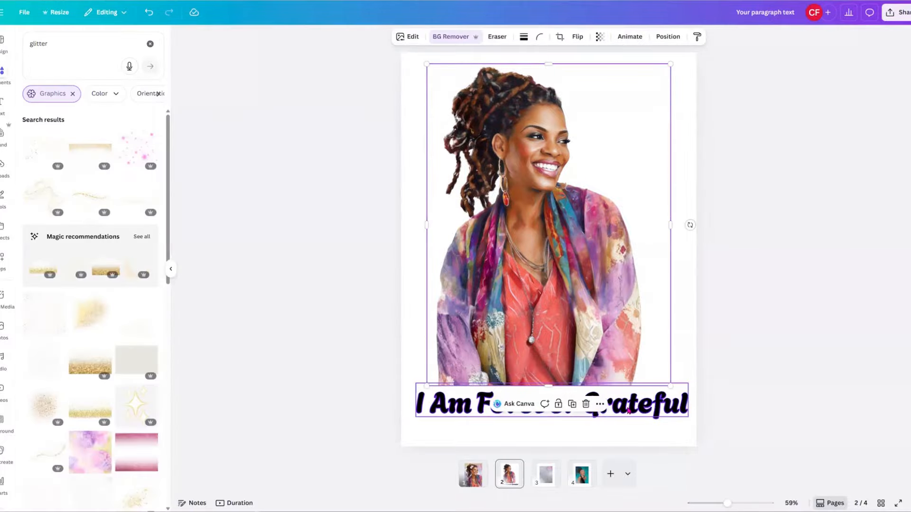
Duplicate the caption and move the copy up over the woman's jacket.
click(602, 401)
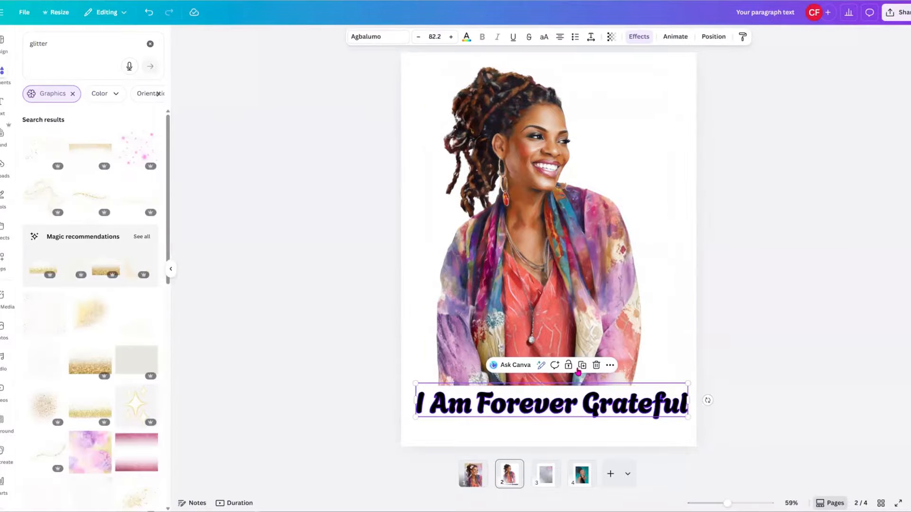
click(582, 366)
drag(604, 409, 604, 339)
click(584, 413)
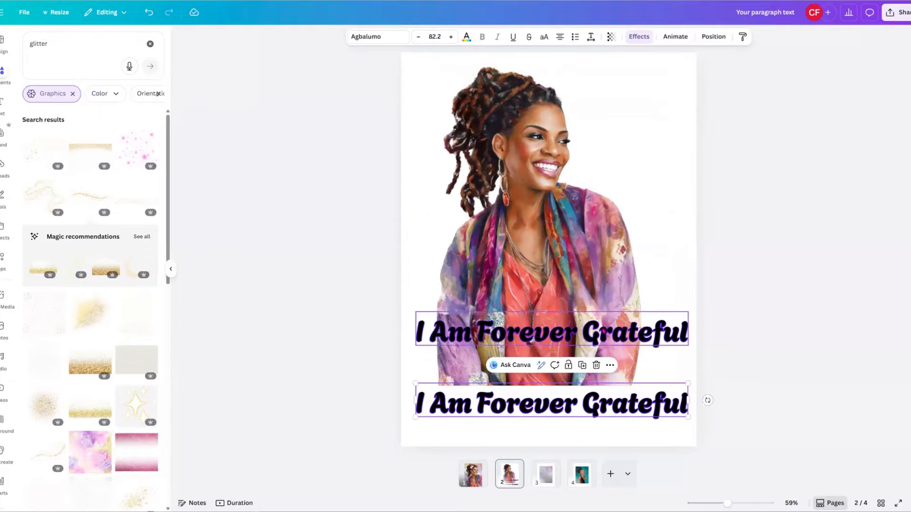
click(604, 334)
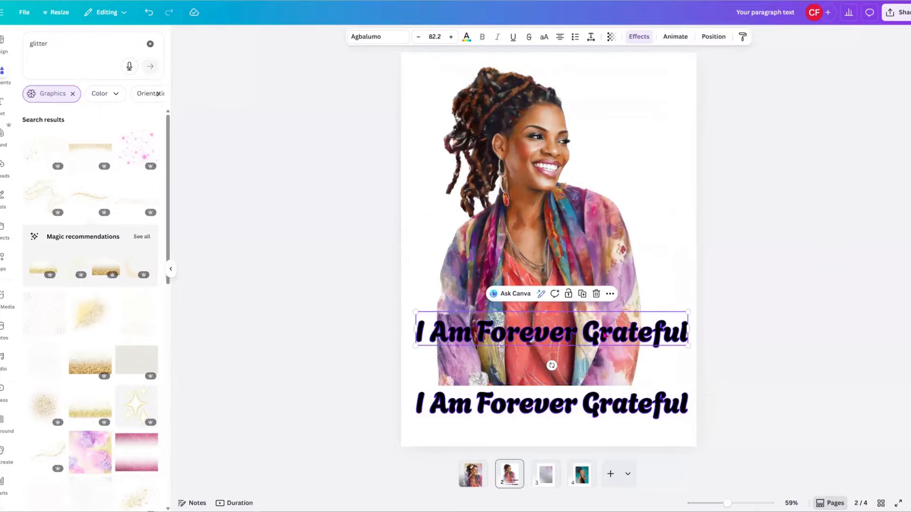
click(645, 37)
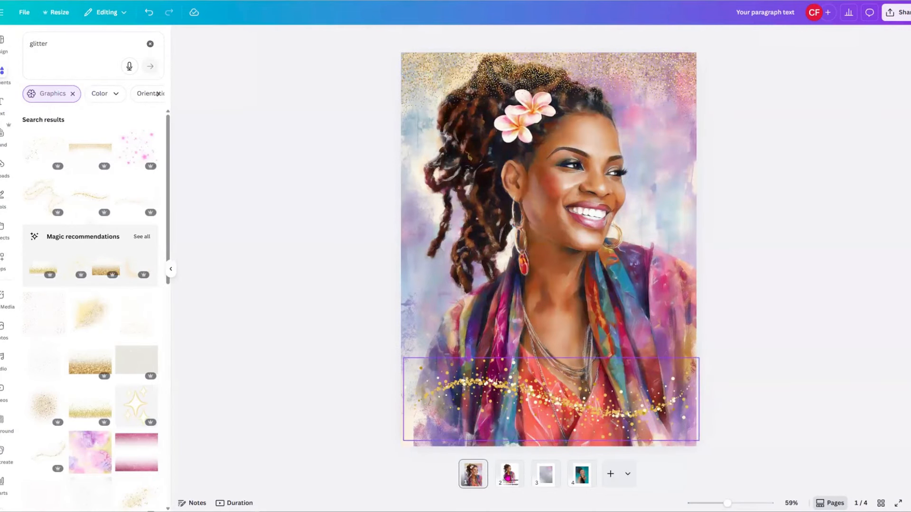
click(508, 477)
click(553, 334)
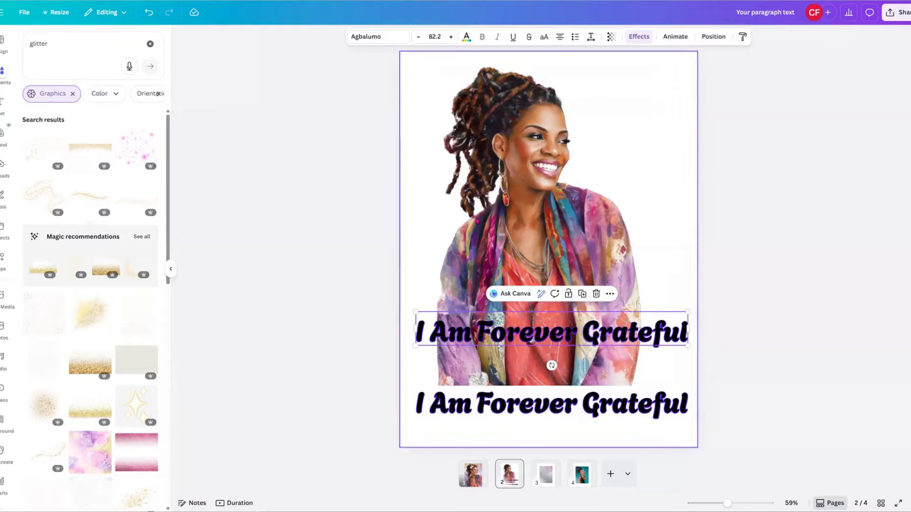
Try Splice, Hollow, Glitch and Echo effects on the copied caption, settling on Neon.
click(639, 36)
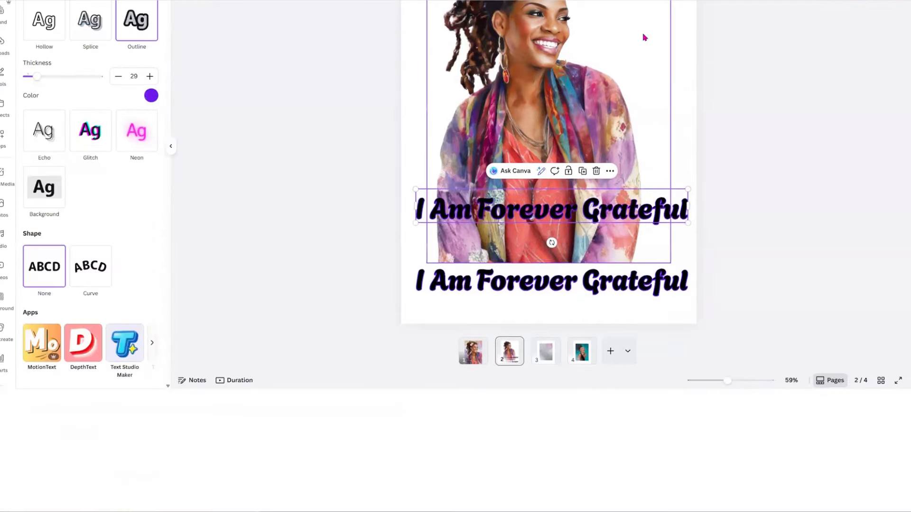
click(84, 33)
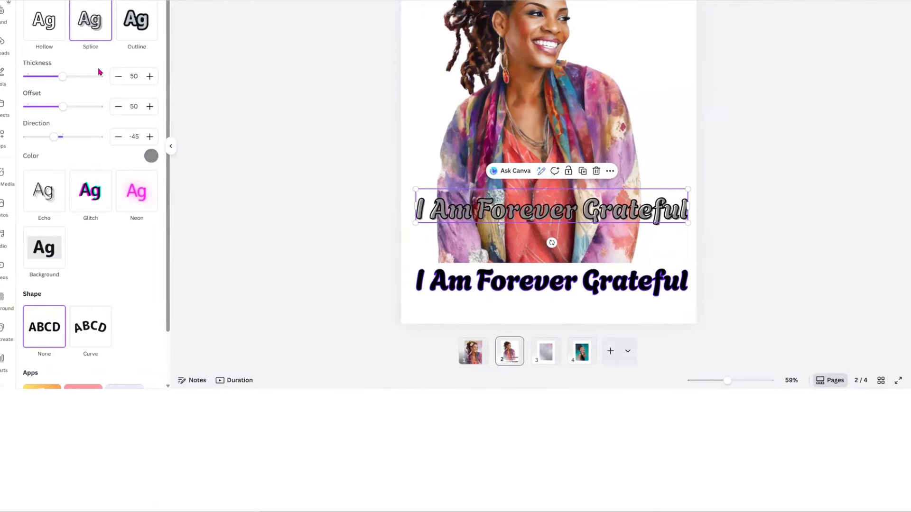
click(40, 31)
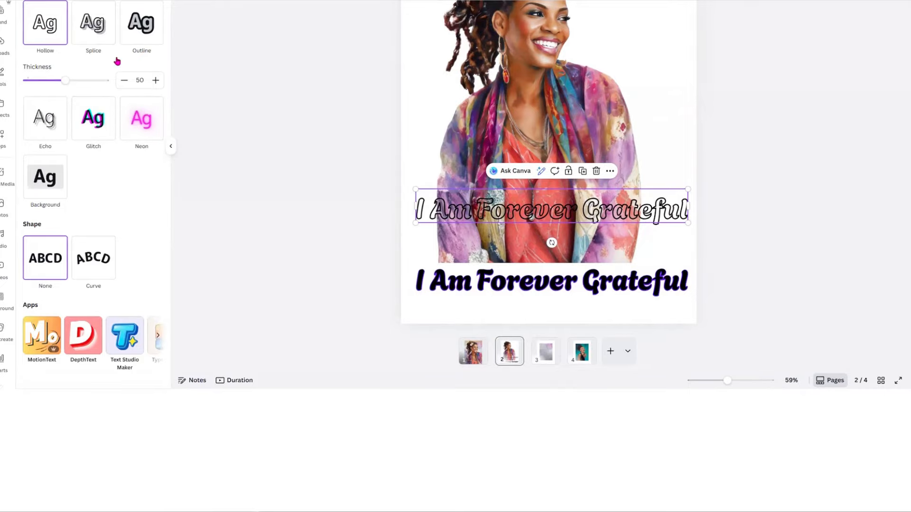
drag(604, 216, 599, 234)
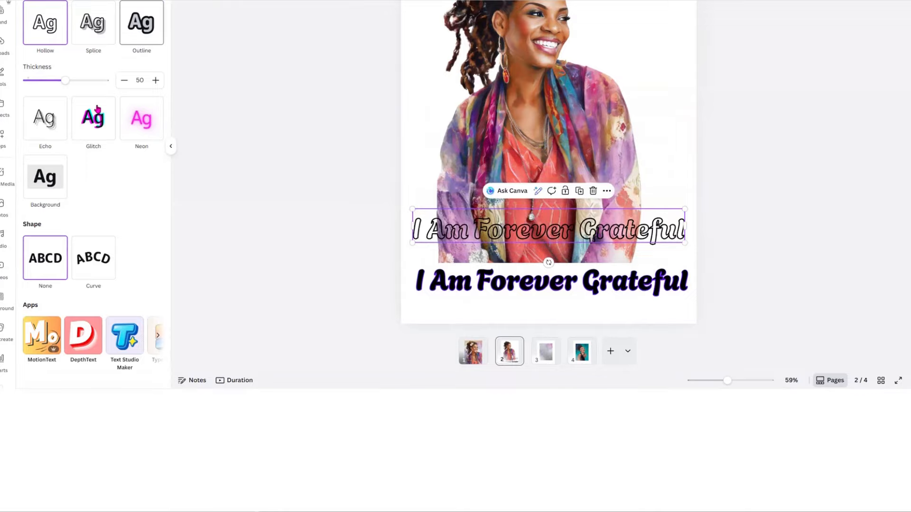
click(88, 121)
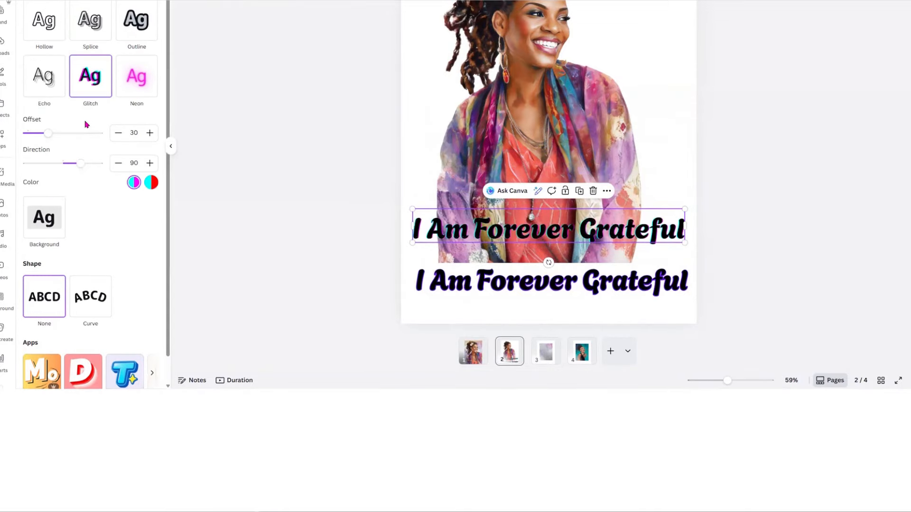
click(138, 82)
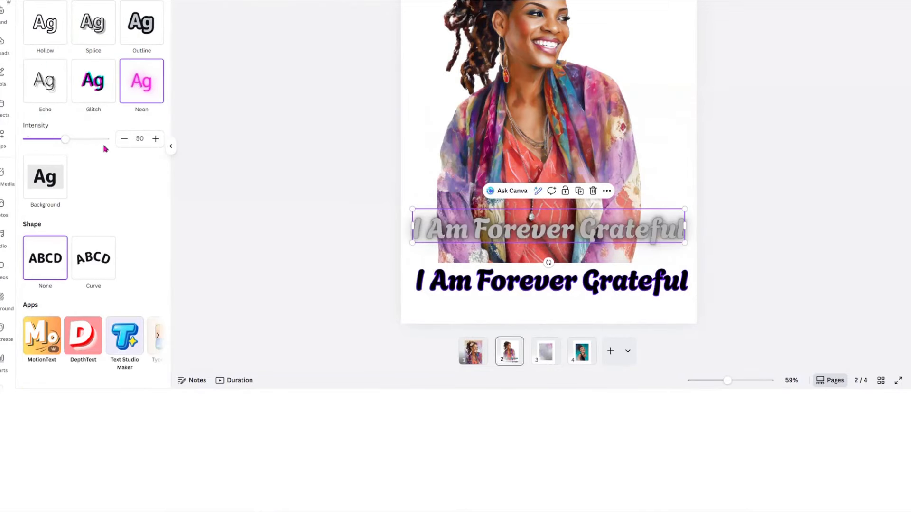
click(46, 90)
click(152, 87)
Delete the neon copy and nudge the remaining caption slightly down and left.
click(593, 191)
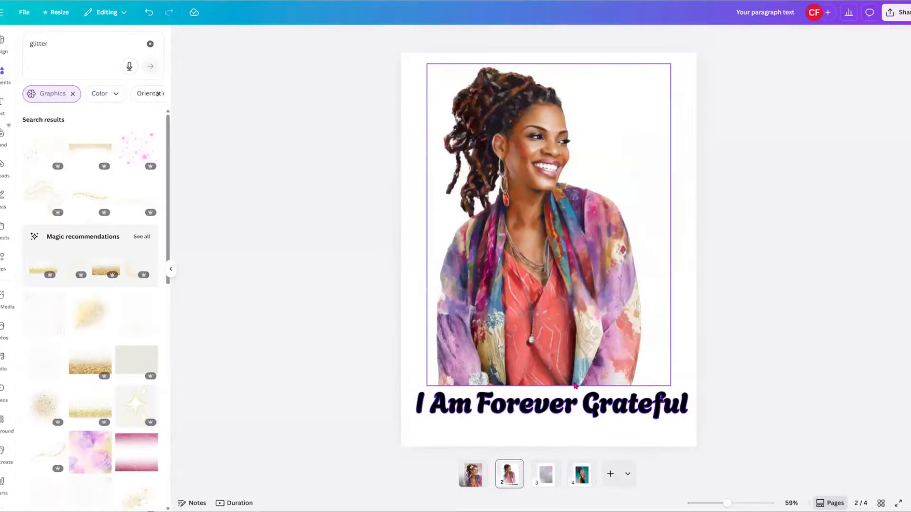
click(576, 280)
drag(589, 407, 582, 416)
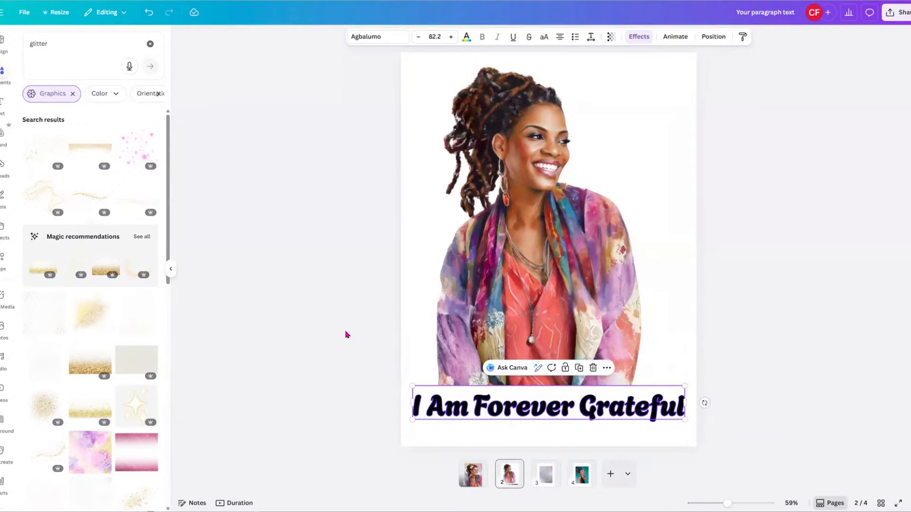
click(684, 198)
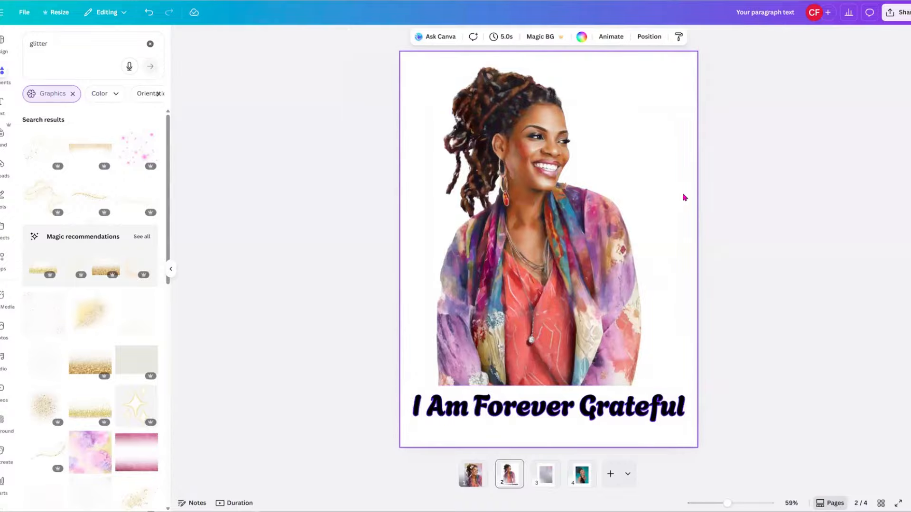
click(606, 414)
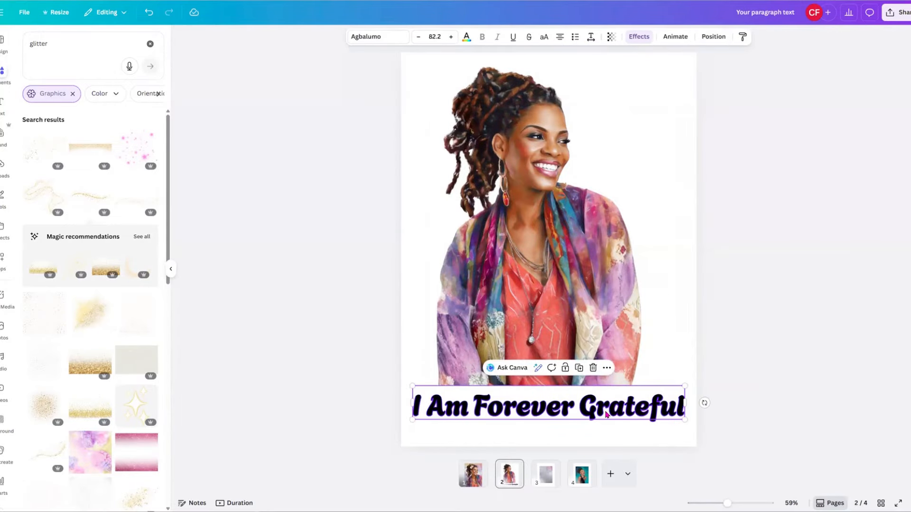
Colour the caption light gold and narrow it so 'Grateful' wraps below 'I Am Forever'.
click(466, 37)
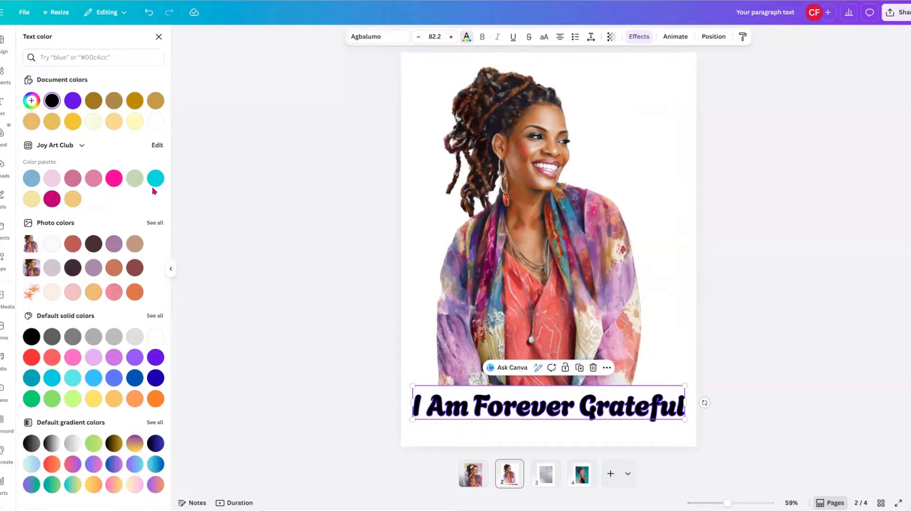
click(114, 122)
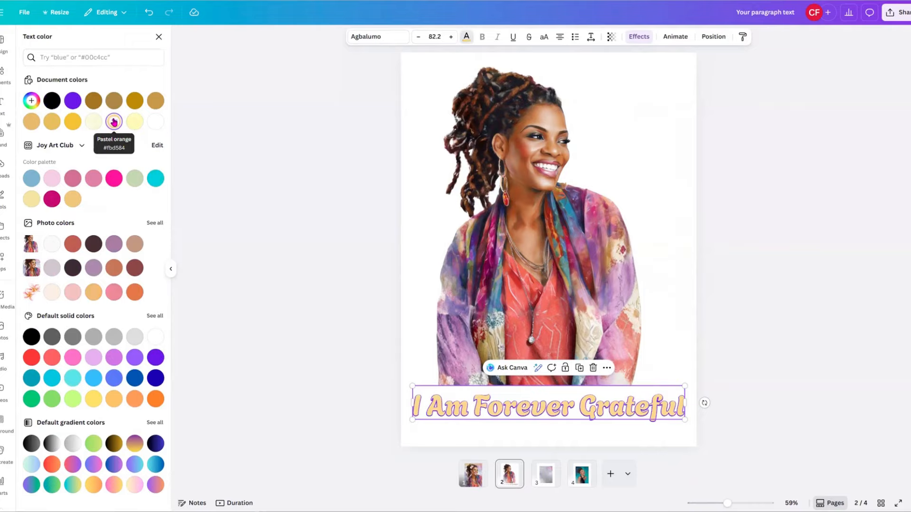
click(155, 100)
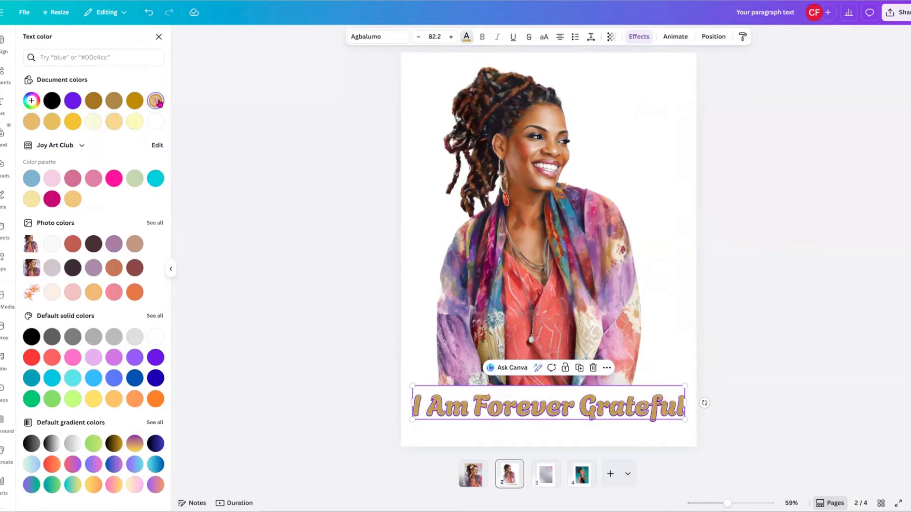
click(50, 123)
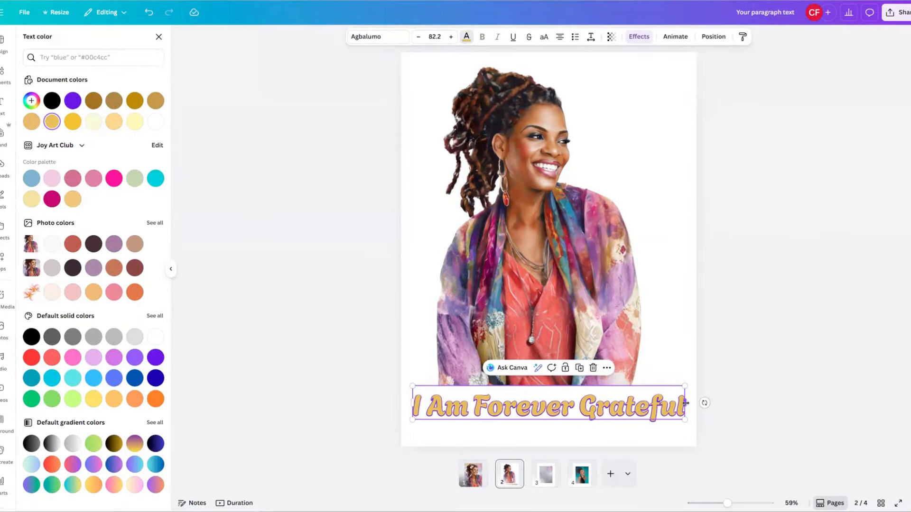
drag(685, 402, 656, 417)
Tighten the caption's line spacing to 0.73 and narrow its box to about 7.2 in.
drag(631, 387, 646, 356)
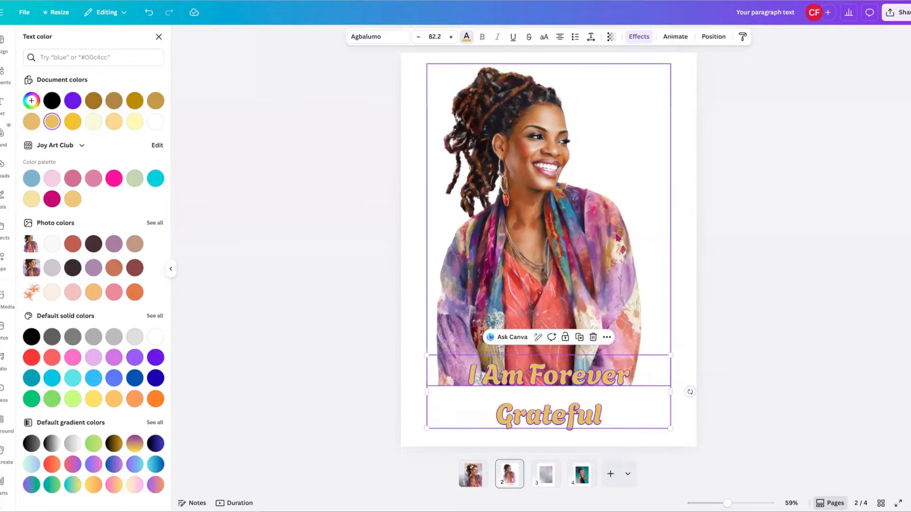
click(591, 37)
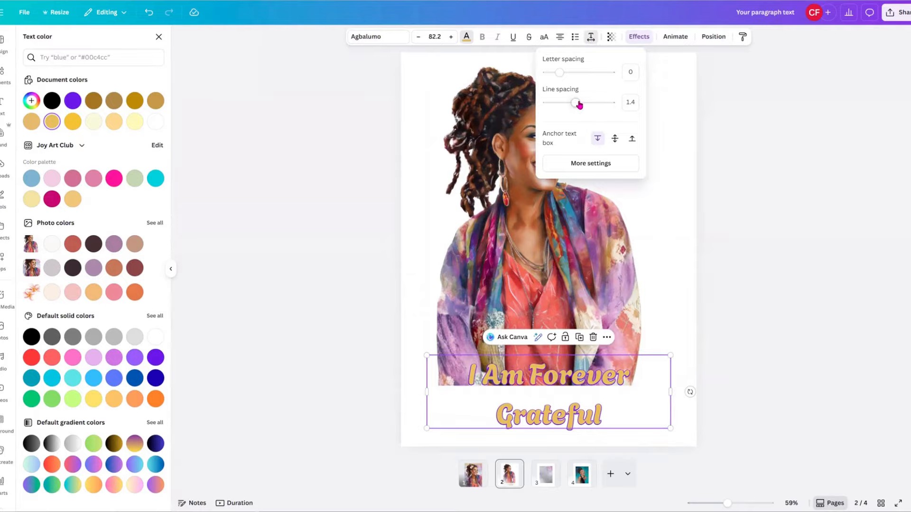
mouse_move(575, 103)
mouse_down()
mouse_move(557, 105)
mouse_move(566, 105)
mouse_up()
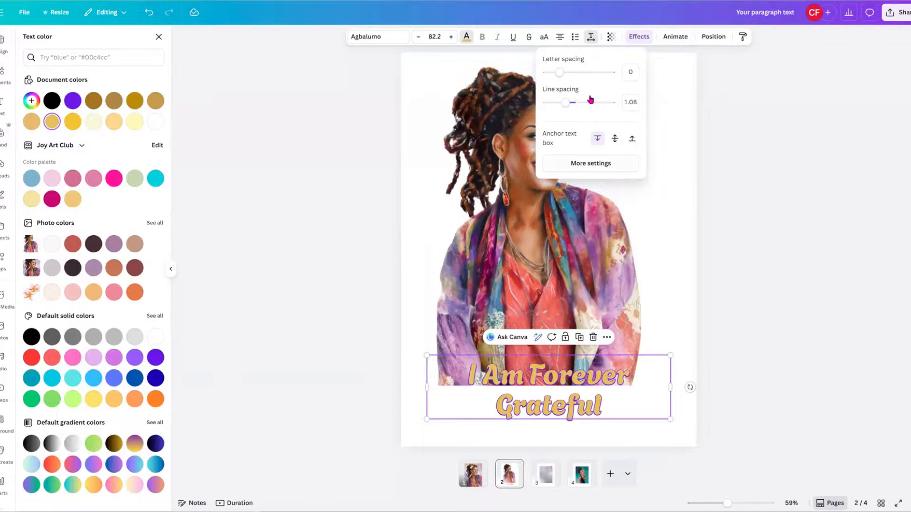
drag(565, 103, 554, 103)
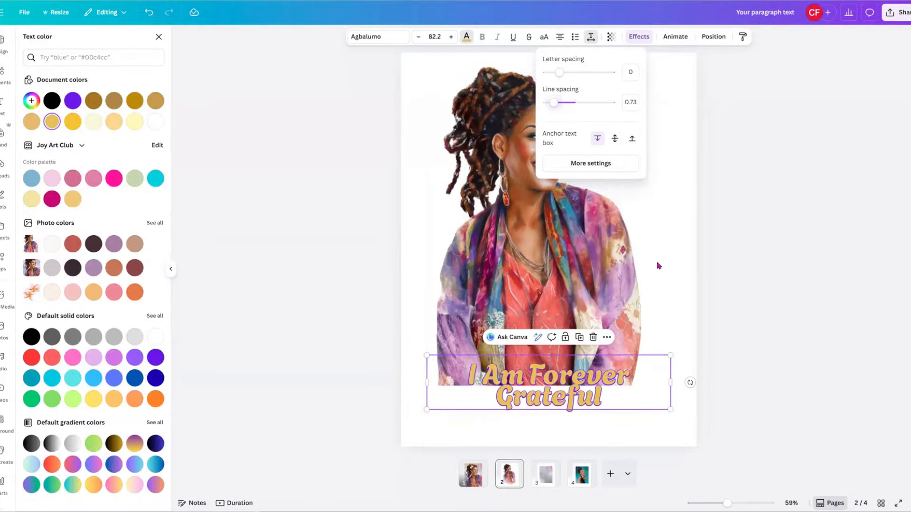
click(683, 316)
drag(604, 390, 597, 422)
drag(664, 413, 601, 425)
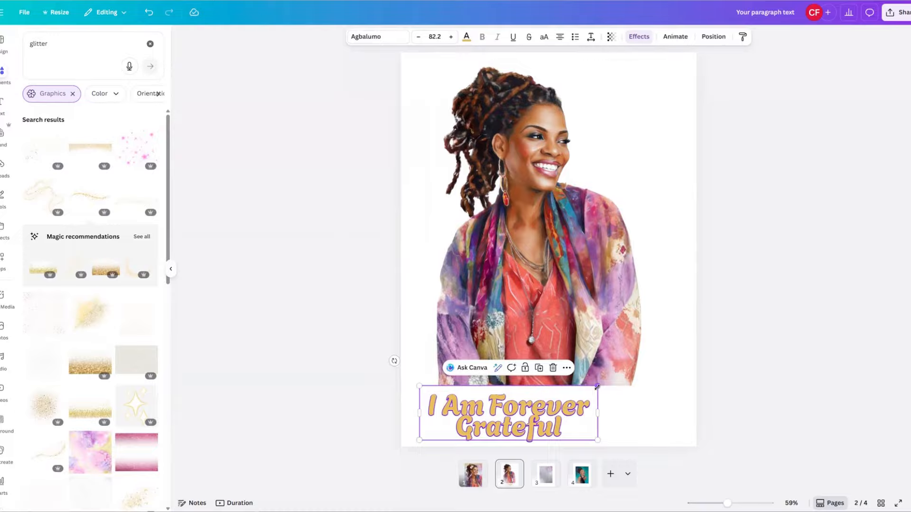
Enlarge the caption to font size 136 and nudge the woman's photo slightly up and right.
drag(597, 387, 697, 356)
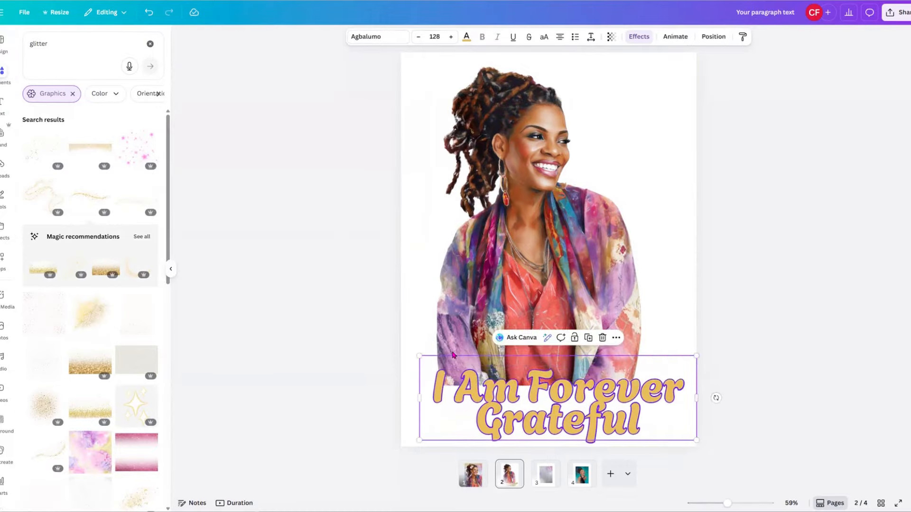
drag(419, 356, 400, 349)
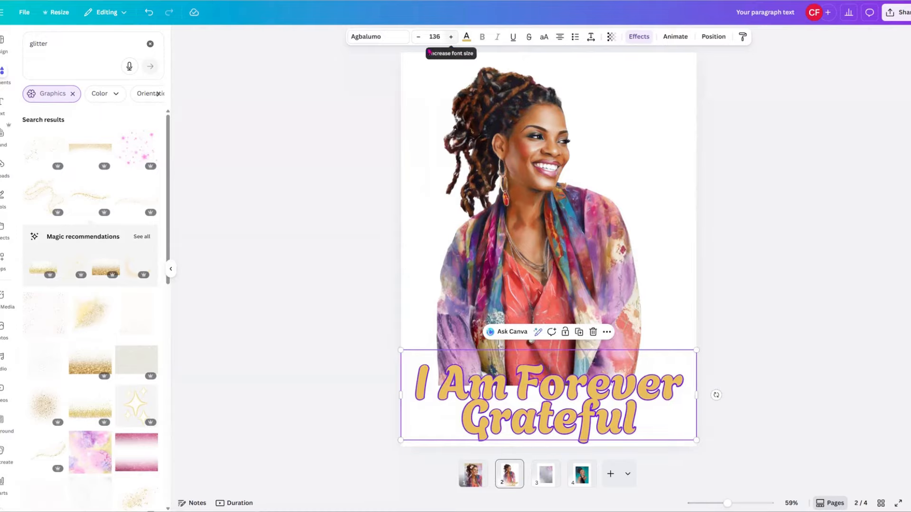
click(558, 179)
mouse_move(558, 178)
mouse_down()
mouse_move(573, 174)
mouse_move(566, 169)
mouse_up()
click(418, 307)
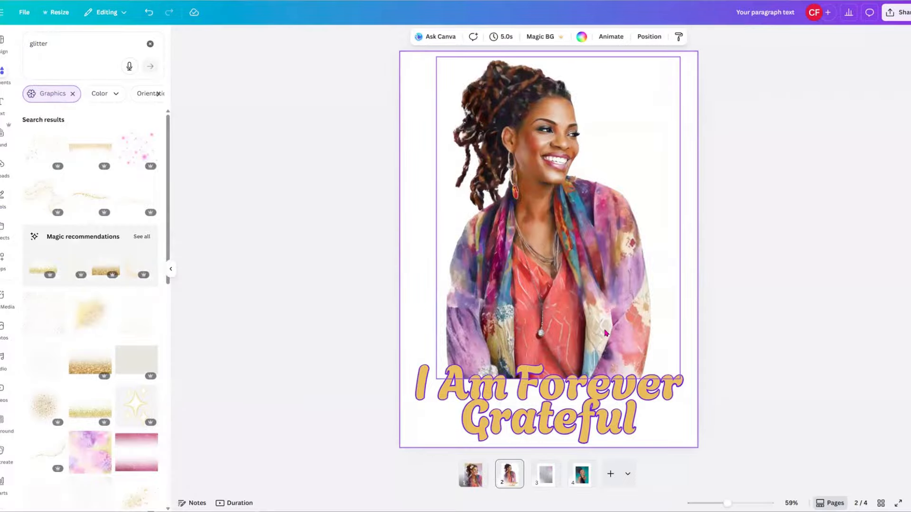
click(588, 287)
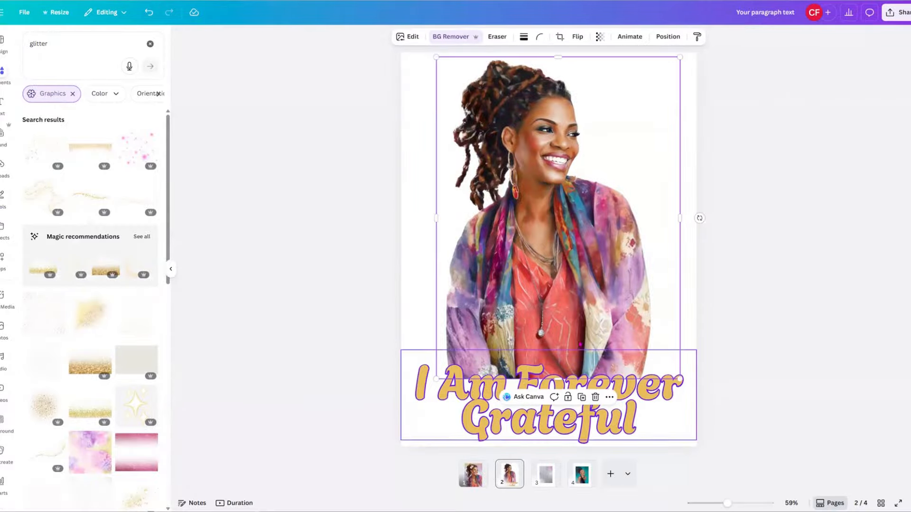
click(573, 422)
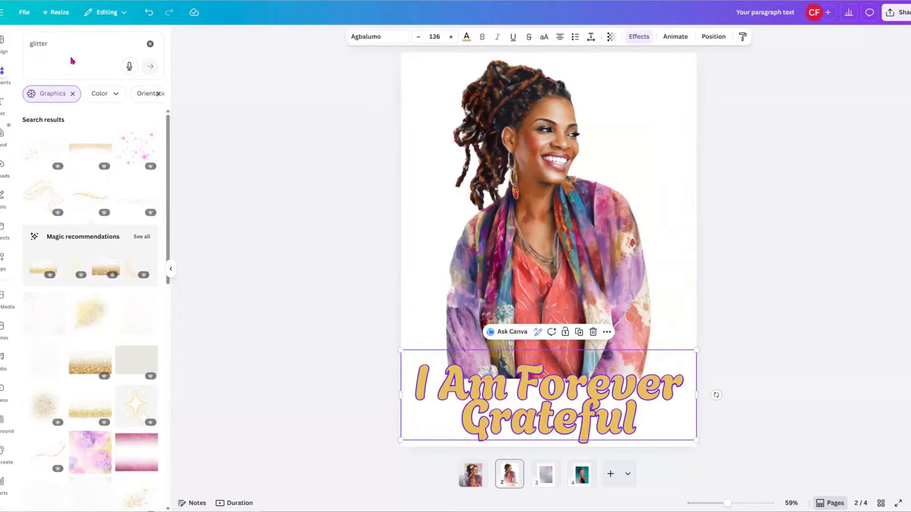
Replace the old glitter search term with 'gold slash' and run the graphics search.
click(56, 49)
double_click(31, 46)
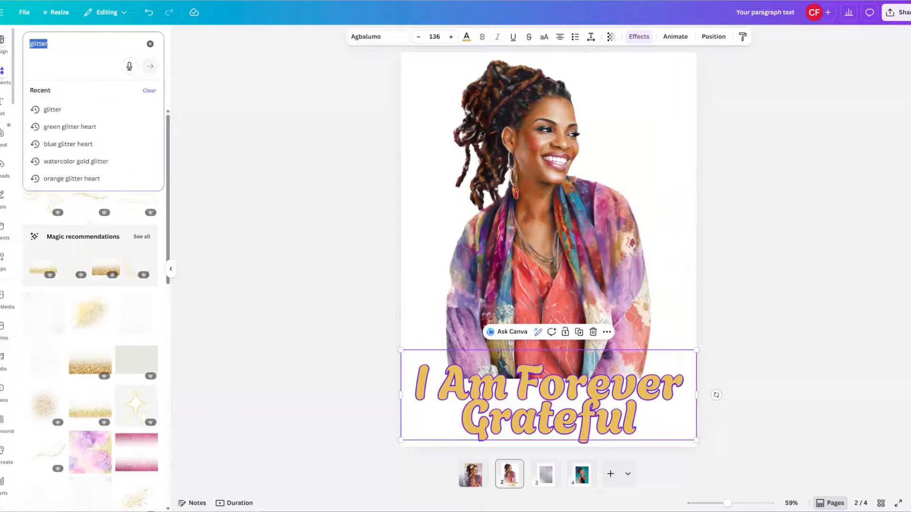
text(gol)
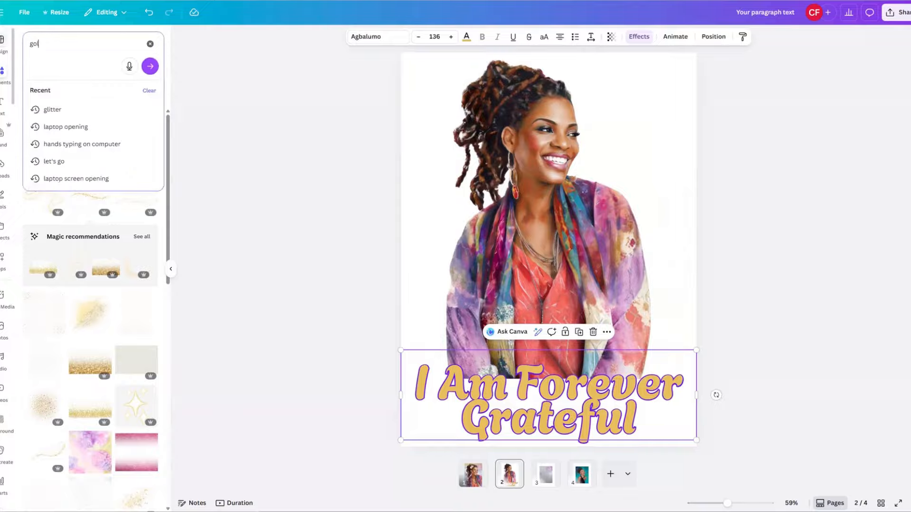
text(d slash)
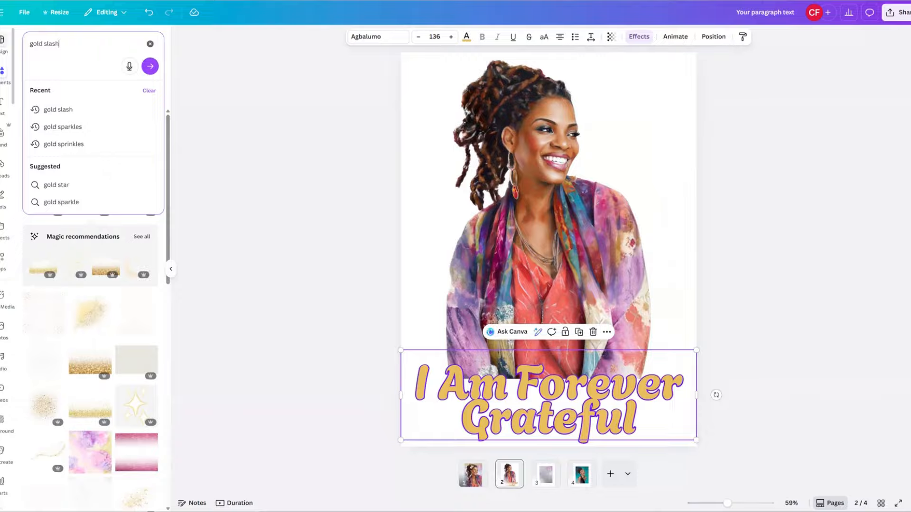
key(Return)
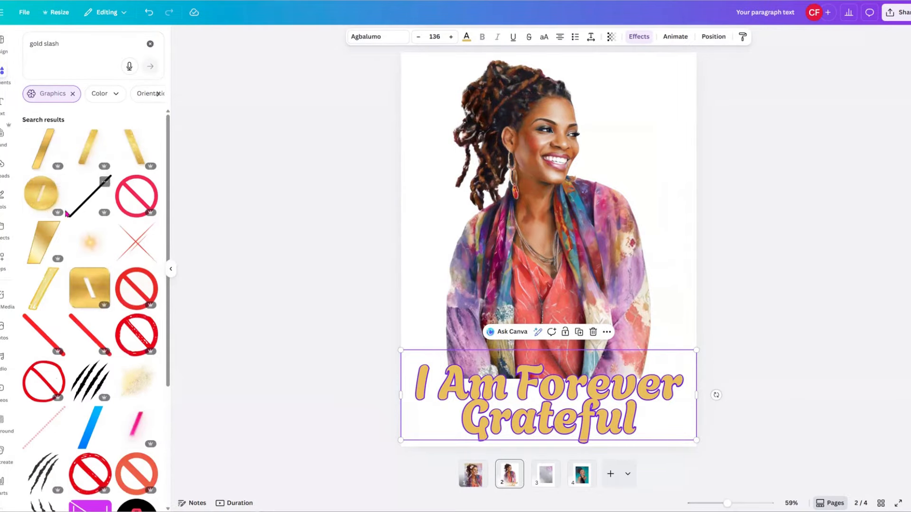
Scroll through the gold slash graphics results to find a glitter slash.
scroll(68, 238, down, 10)
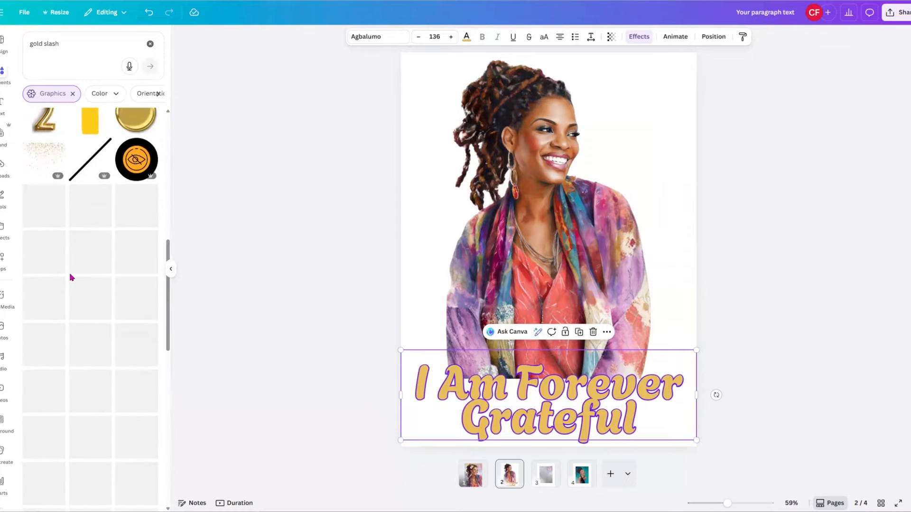
scroll(71, 280, down, 5)
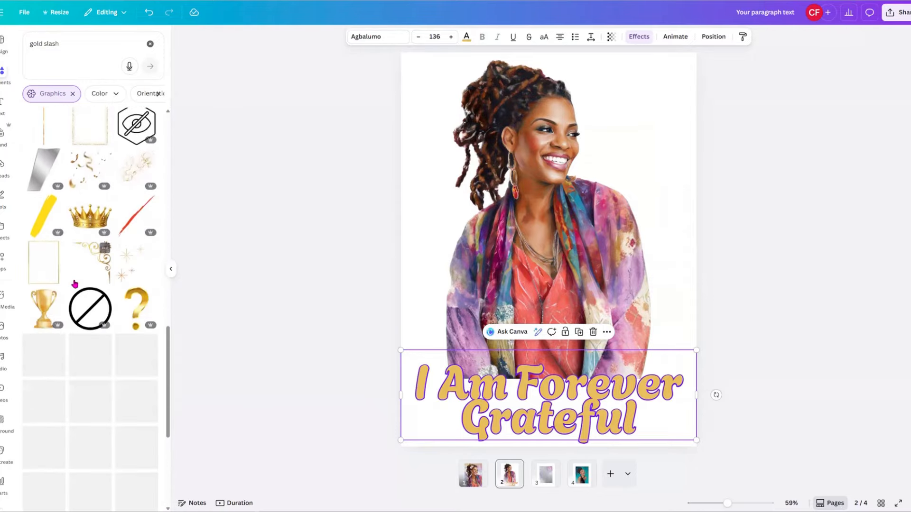
scroll(75, 283, down, 3)
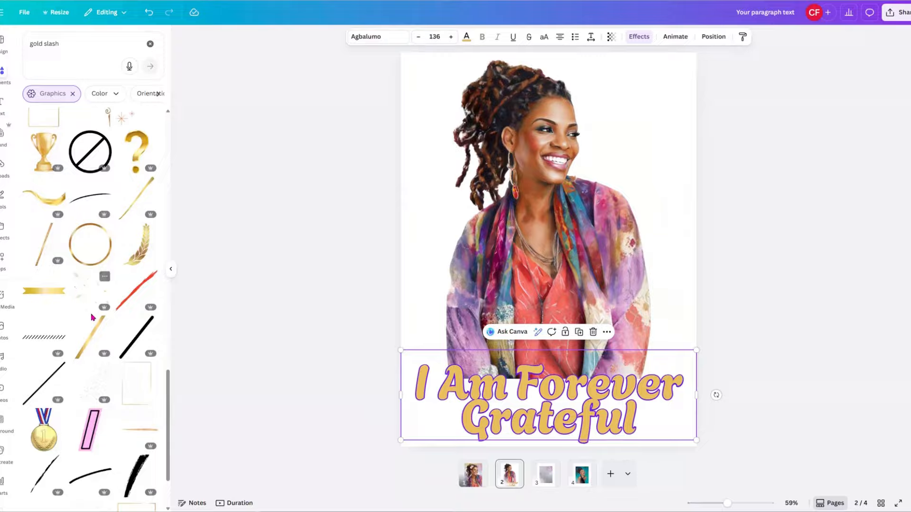
scroll(92, 317, down, 5)
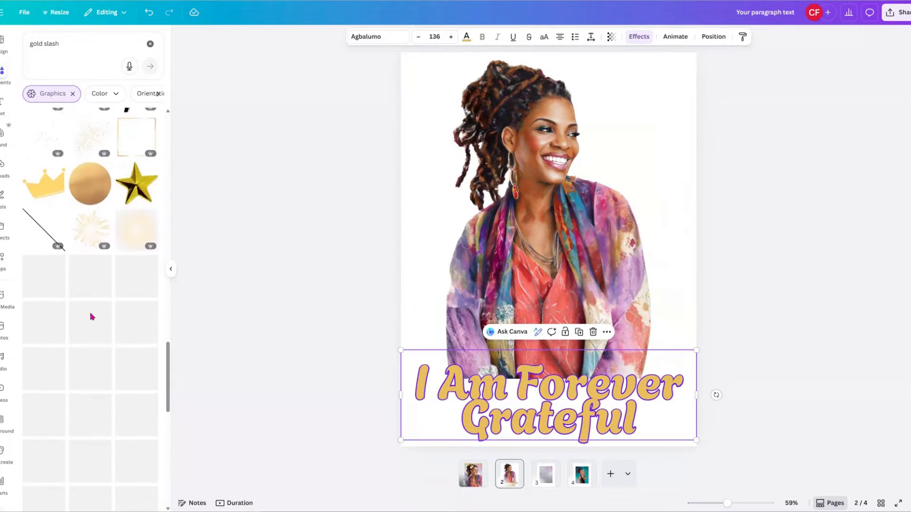
scroll(90, 316, down, 2)
scroll(89, 314, down, 3)
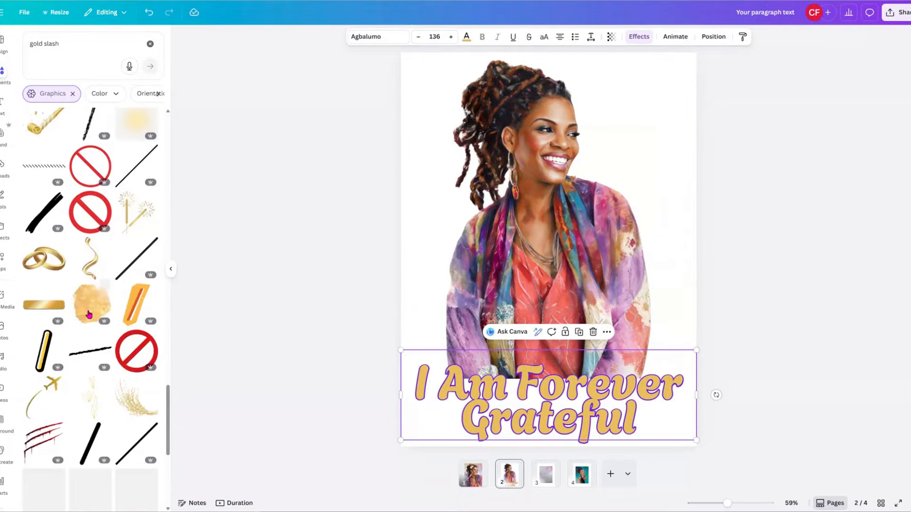
scroll(89, 313, down, 5)
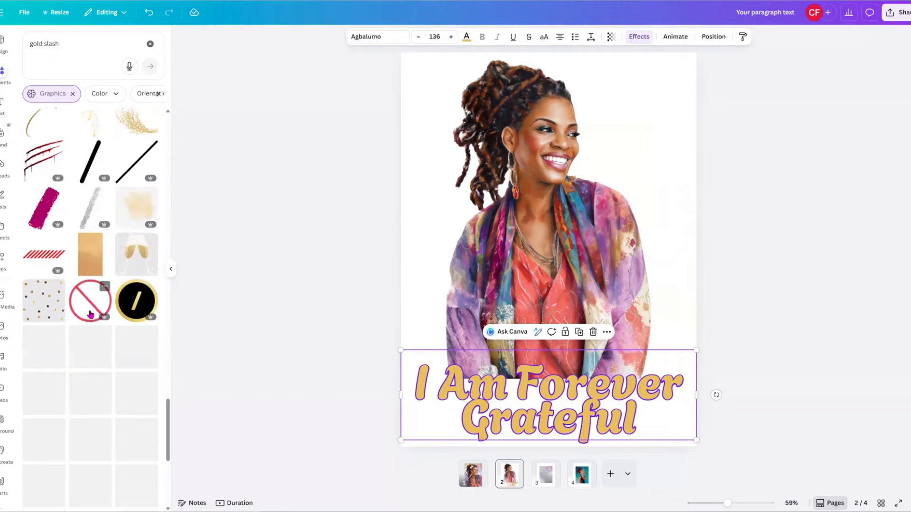
scroll(92, 308, up, 6)
scroll(92, 297, down, 1)
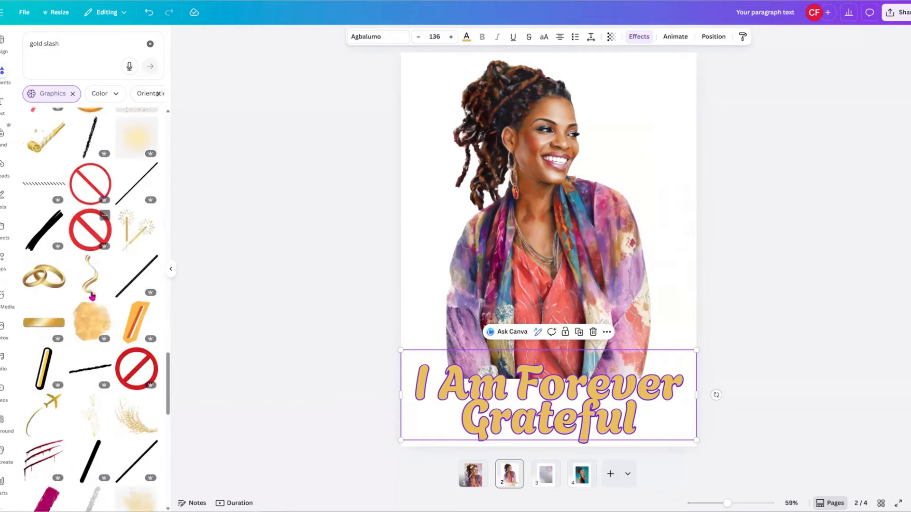
scroll(91, 299, down, 6)
scroll(91, 285, up, 2)
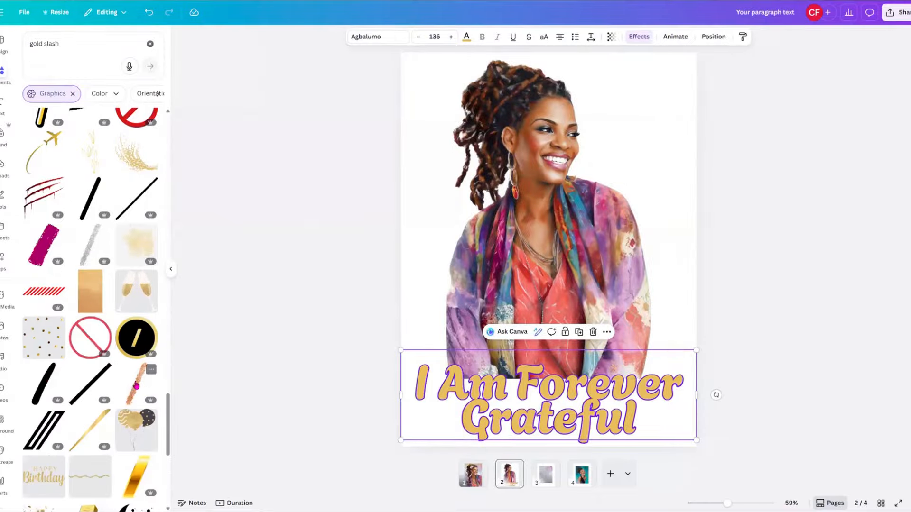
Add the copper glitter slash graphic and recolour it with the yellow document swatch.
click(136, 387)
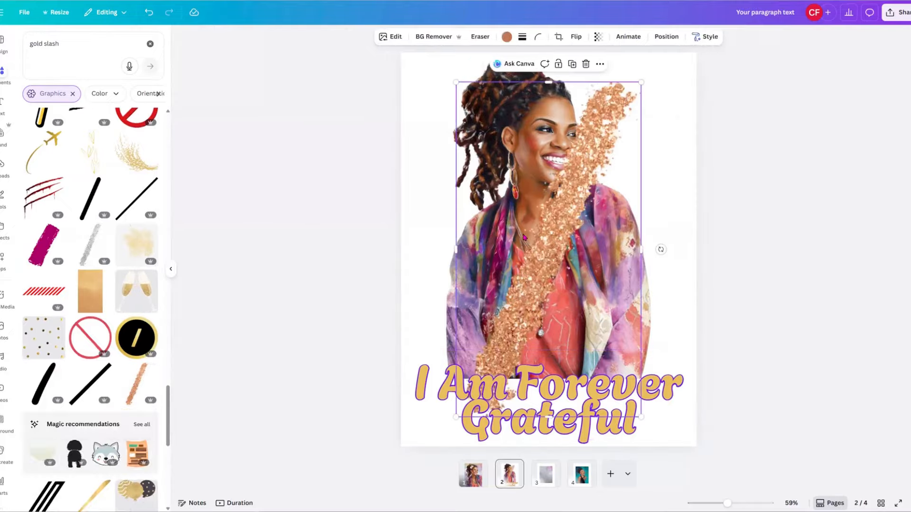
click(507, 38)
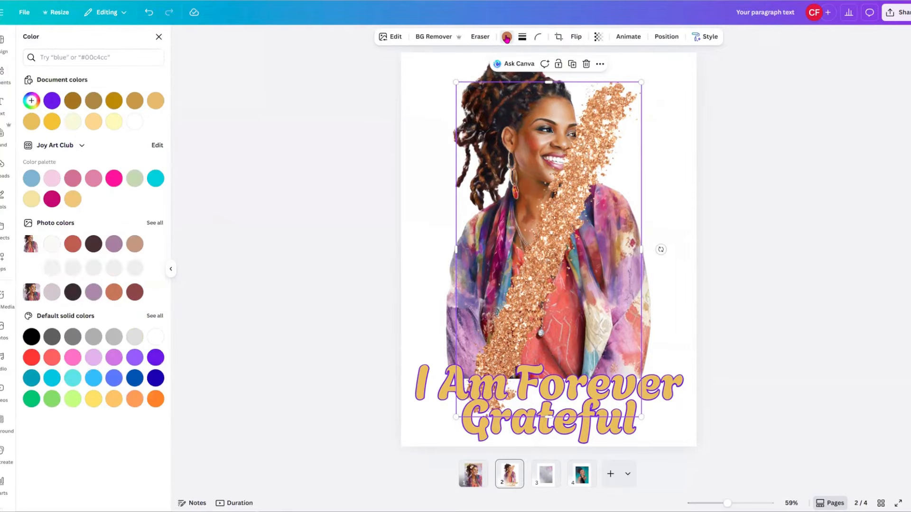
click(51, 123)
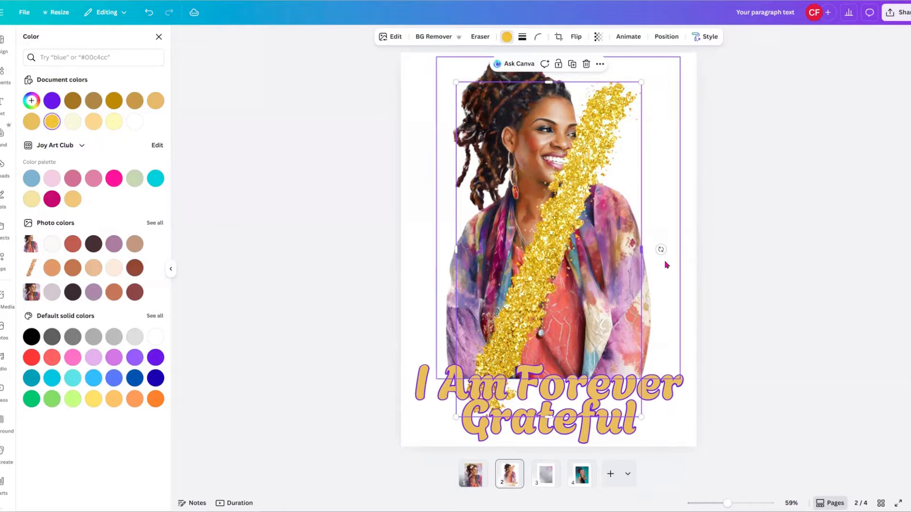
Rotate the slash horizontal, shrink it, place it on the title, and nudge the title up.
drag(661, 249, 588, 360)
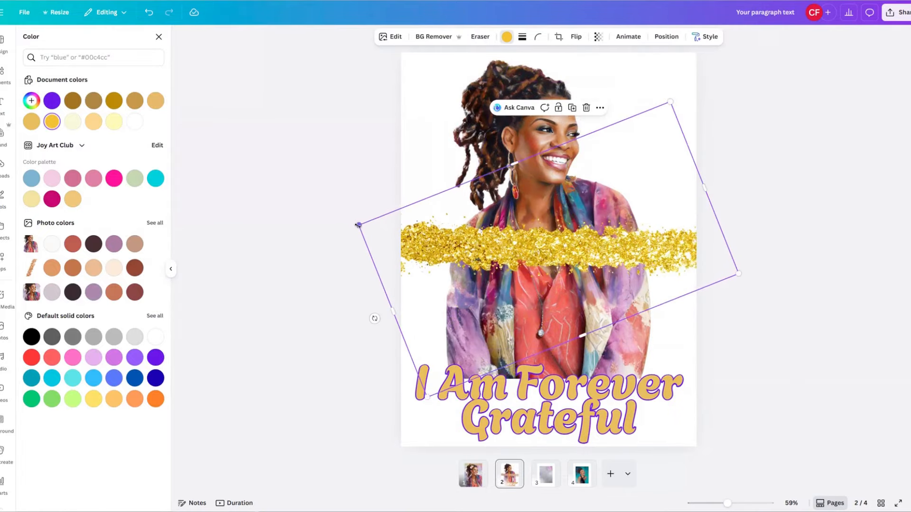
drag(358, 228, 452, 232)
drag(640, 311, 582, 372)
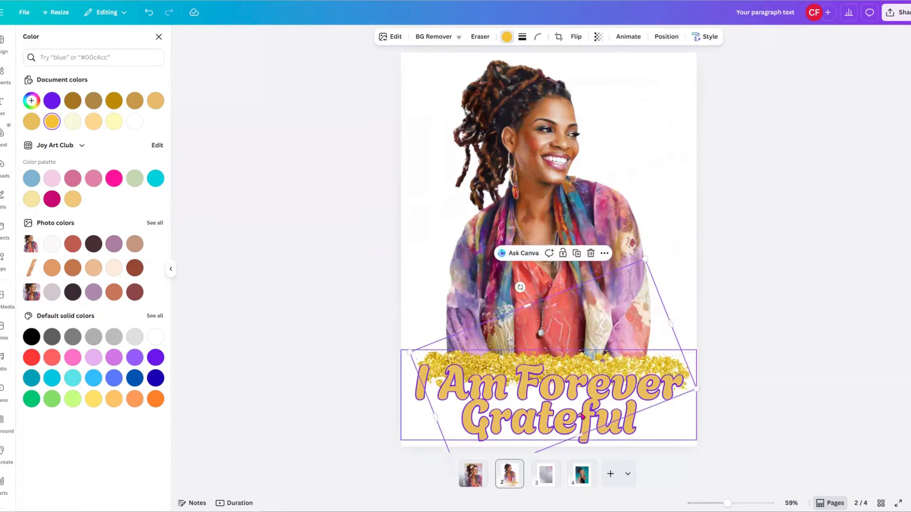
click(582, 417)
drag(582, 409, 584, 405)
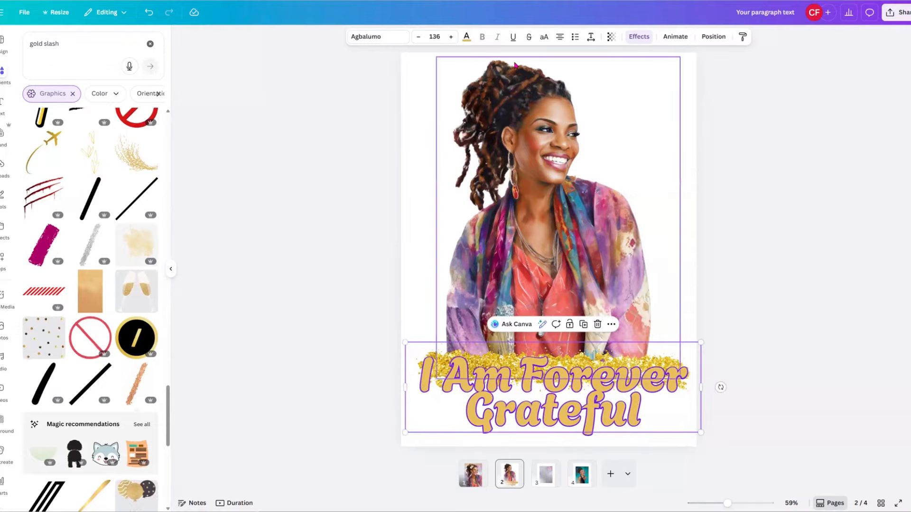
Centre the I Am Forever Grateful title horizontally and colour its text pale yellow.
click(466, 38)
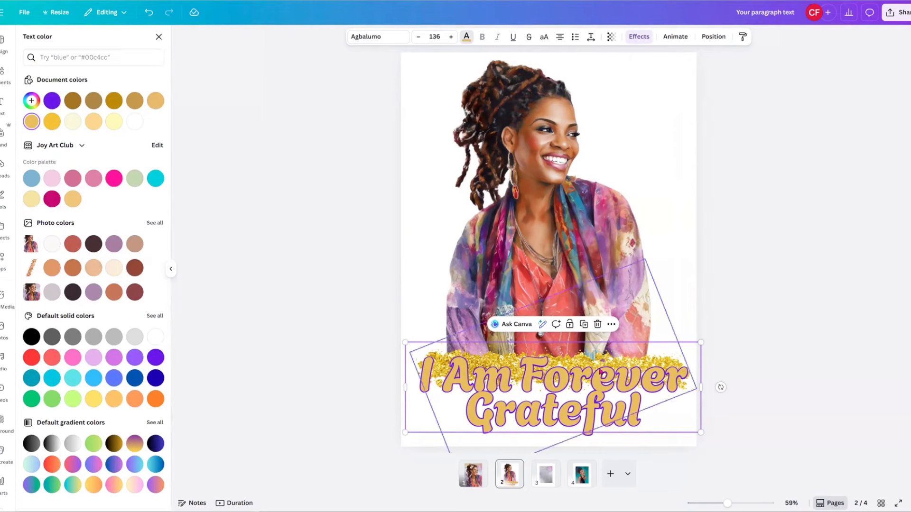
drag(588, 404, 586, 405)
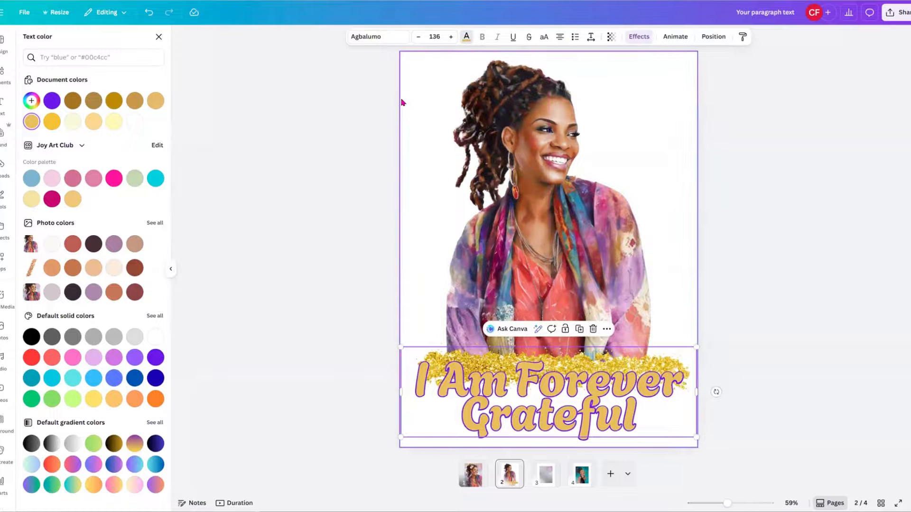
click(35, 198)
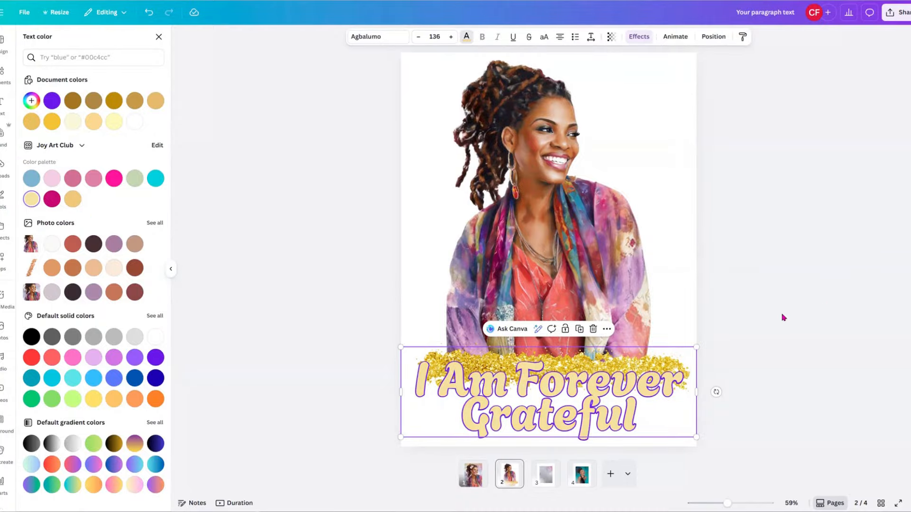
click(633, 290)
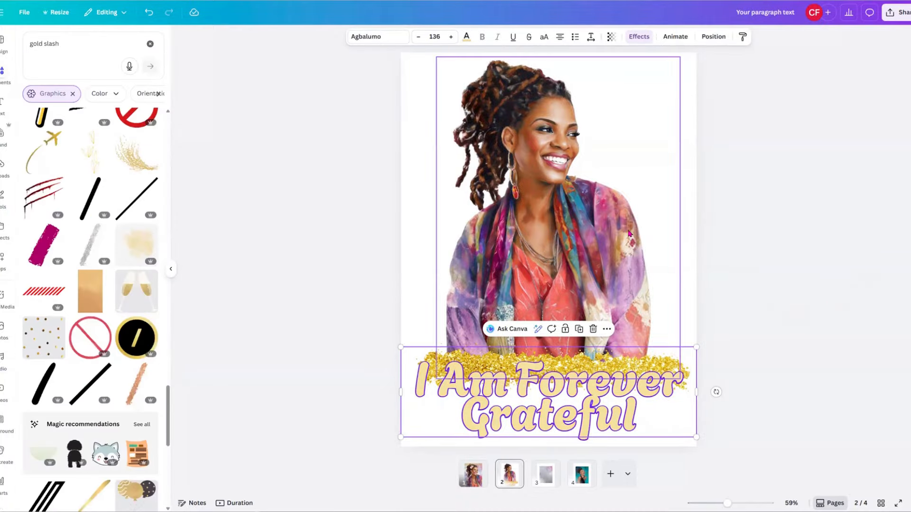
Search graphics for 'suburbst', try a thin-ray gold sunburst on the page, then delete it.
double_click(51, 43)
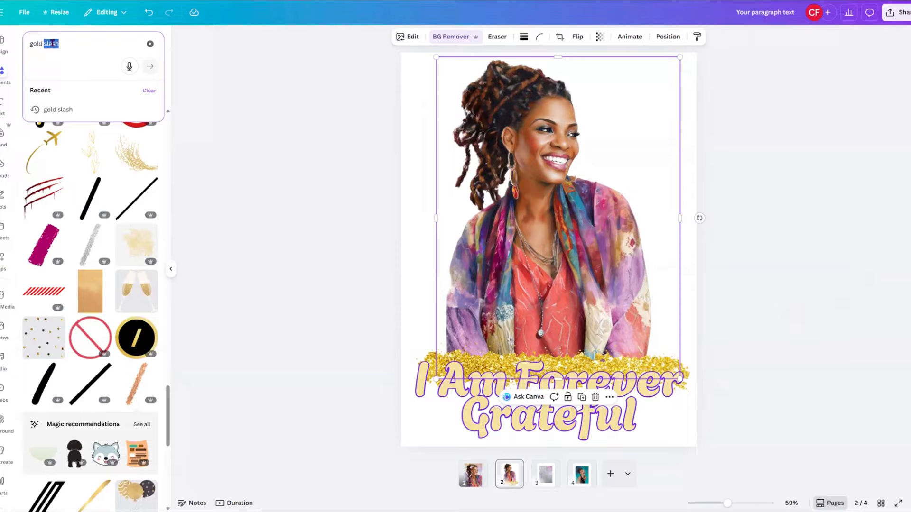
text(su)
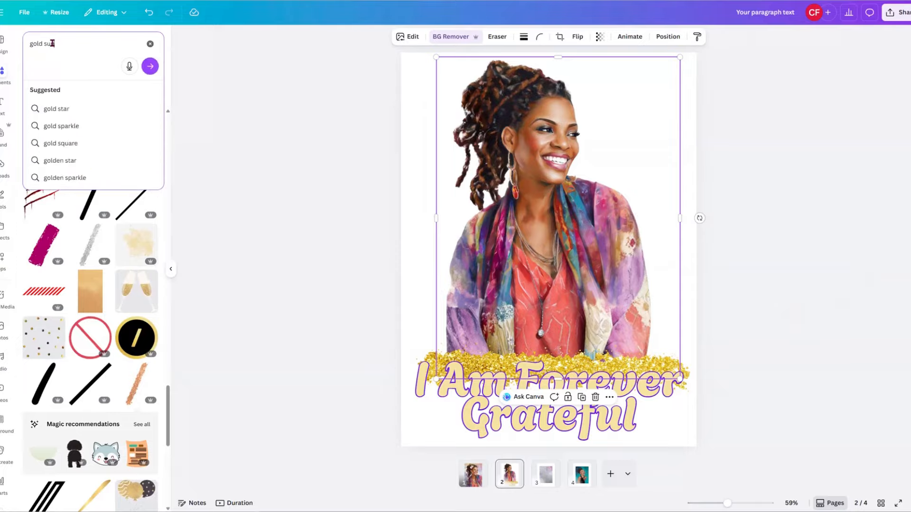
text(burbst)
key(Return)
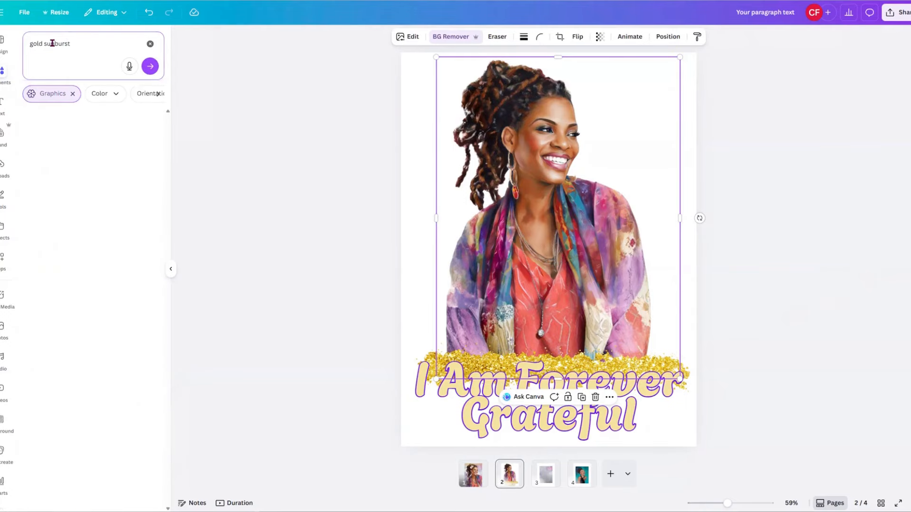
drag(124, 212, 526, 247)
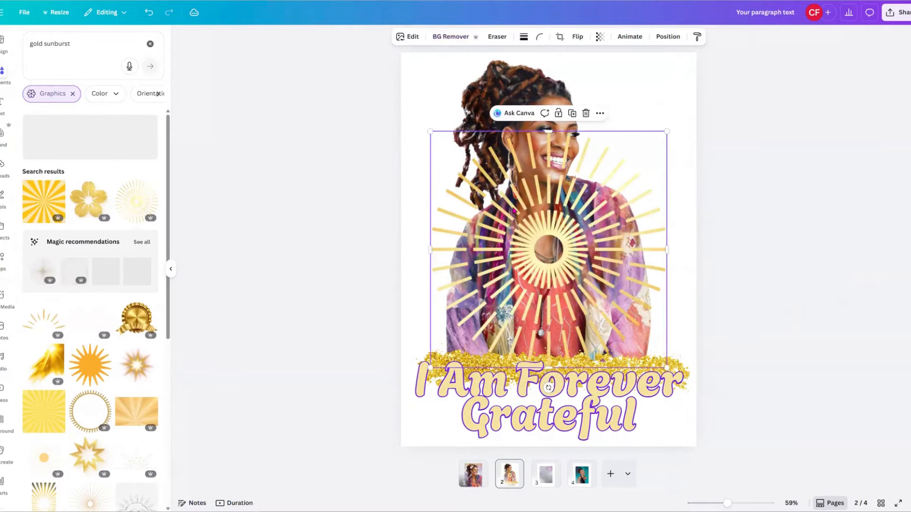
drag(495, 175, 466, 101)
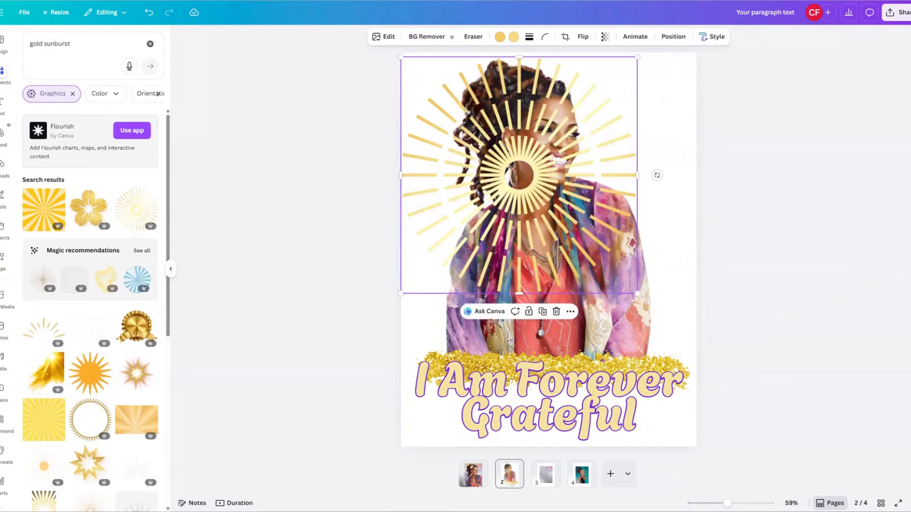
click(556, 311)
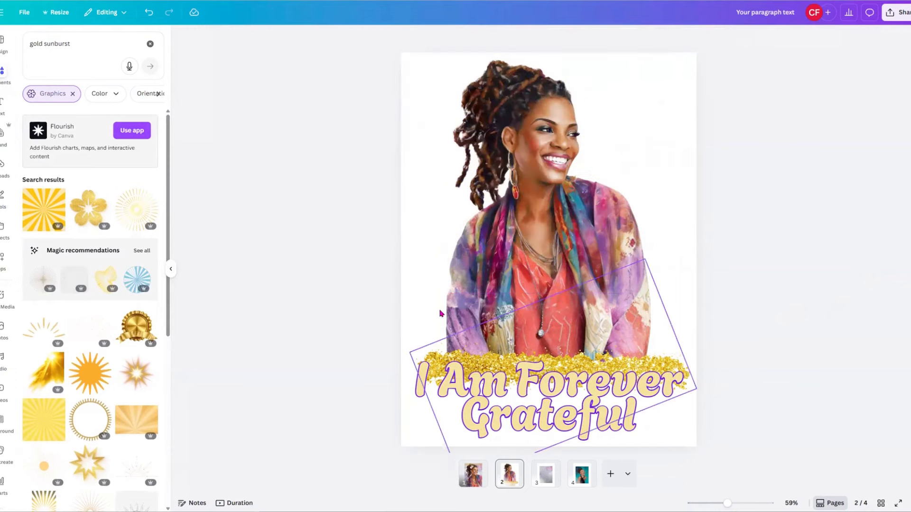
Browse all the recommended sunburst and starburst graphics.
click(141, 251)
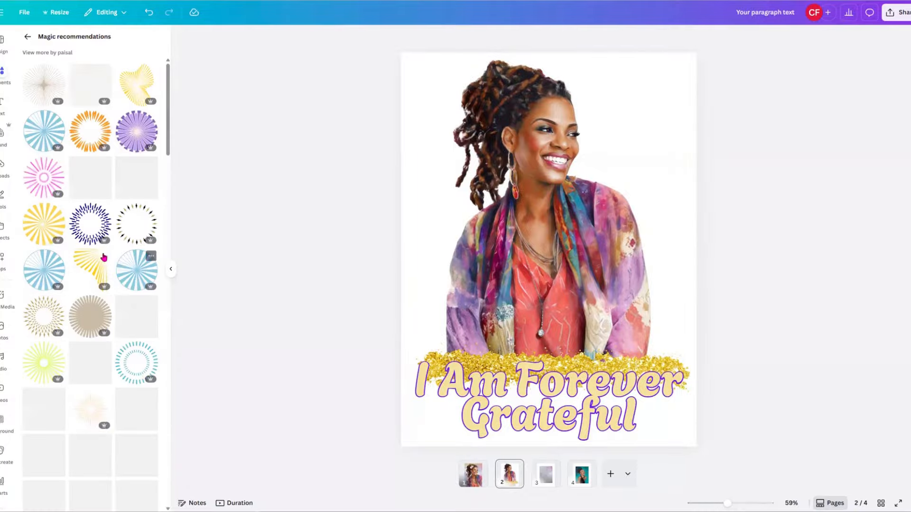
scroll(80, 351, down, 2)
scroll(80, 351, down, 10)
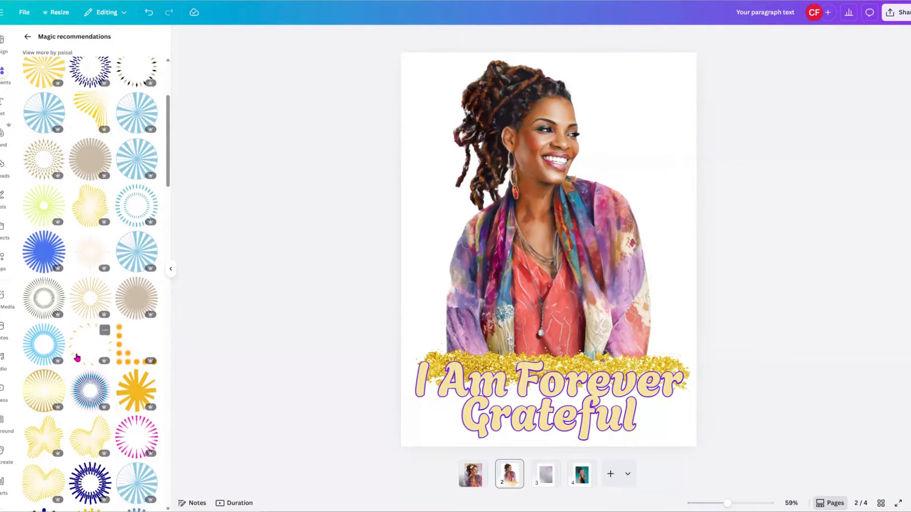
scroll(69, 364, down, 3)
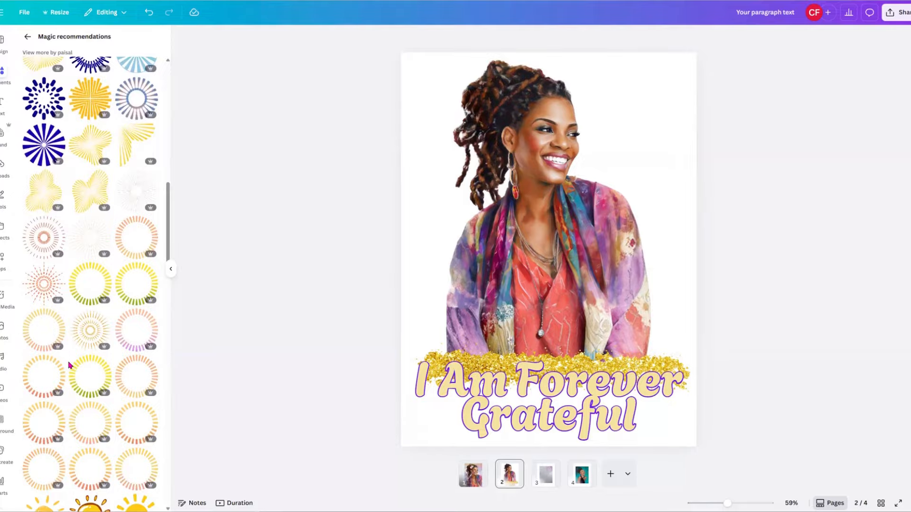
scroll(69, 366, down, 10)
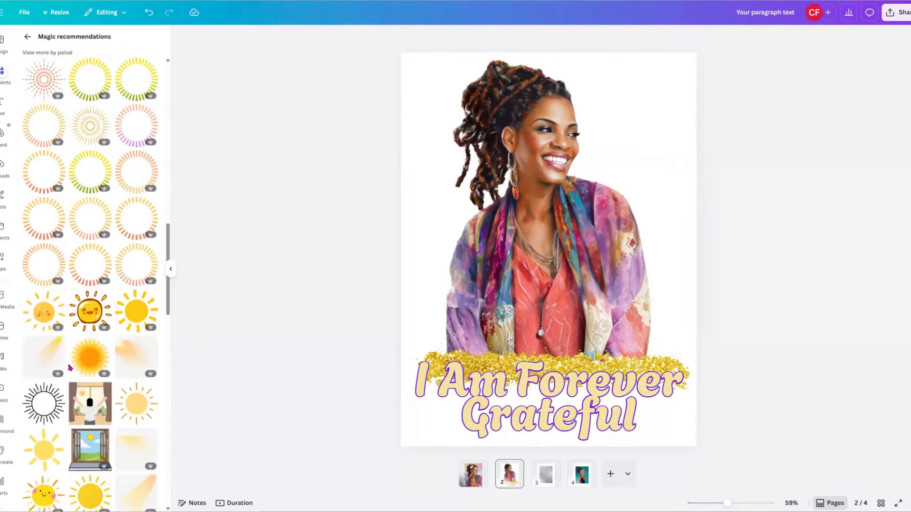
scroll(70, 368, up, 10)
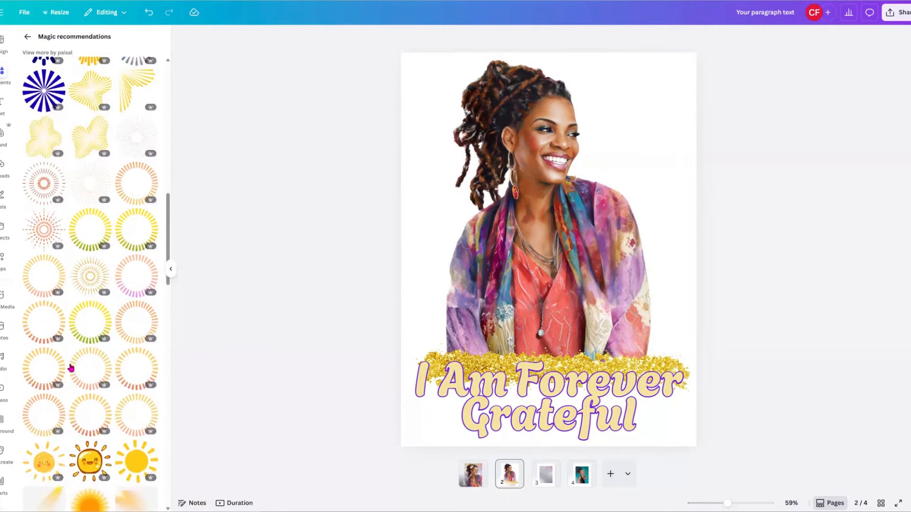
scroll(71, 367, up, 3)
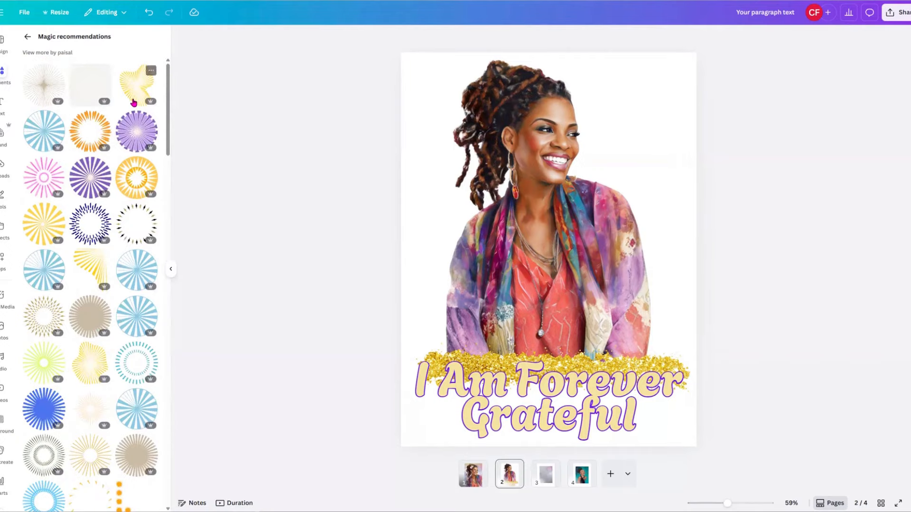
Add a starburst over the woman, enlarge it, and colour its rays light orange.
click(34, 95)
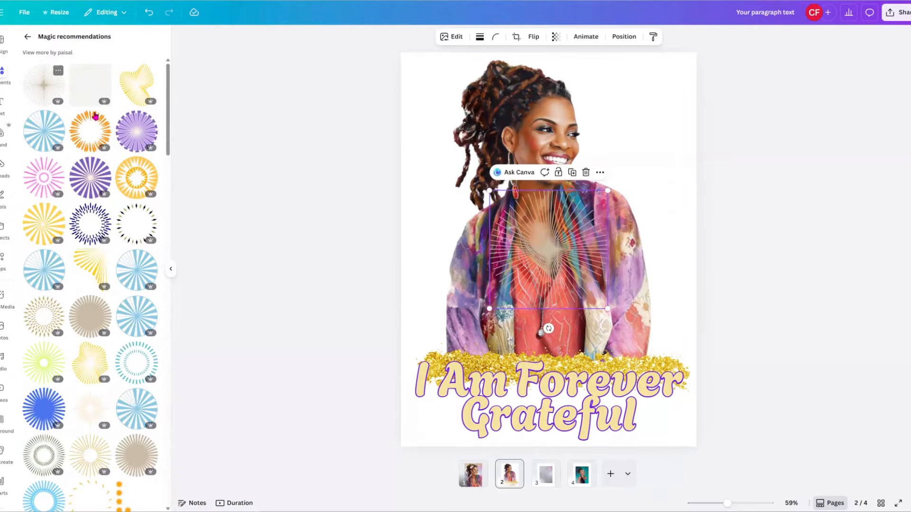
drag(548, 249, 472, 145)
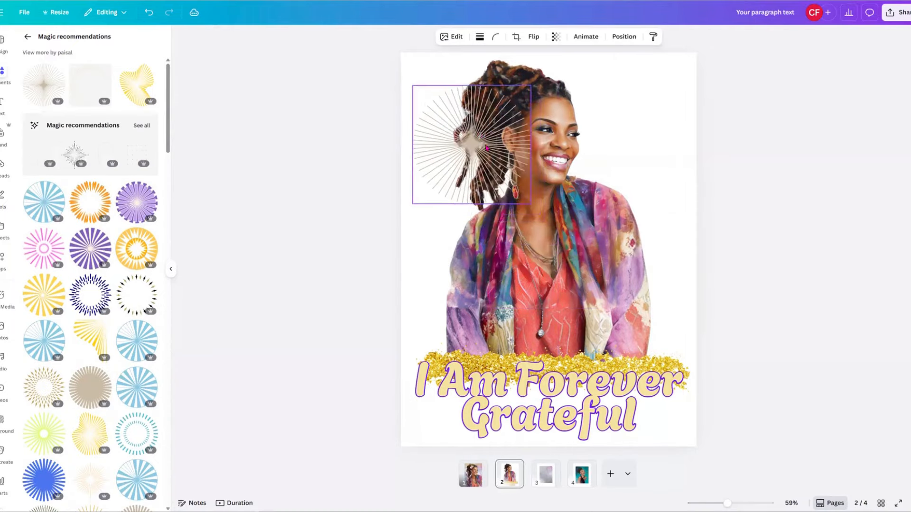
drag(532, 213, 694, 327)
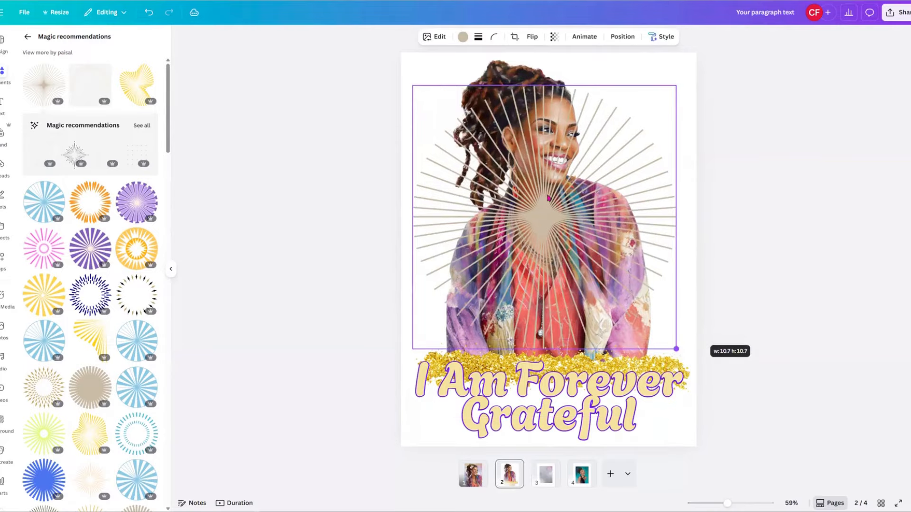
click(463, 37)
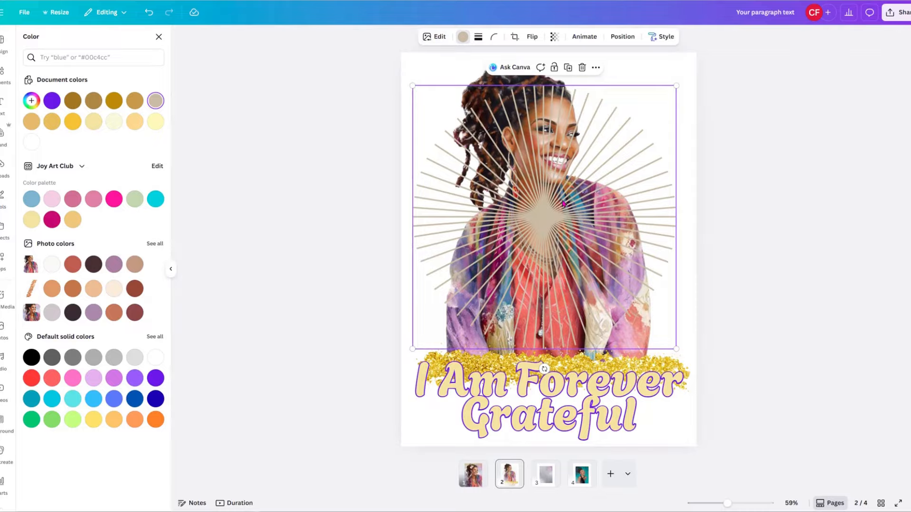
click(140, 123)
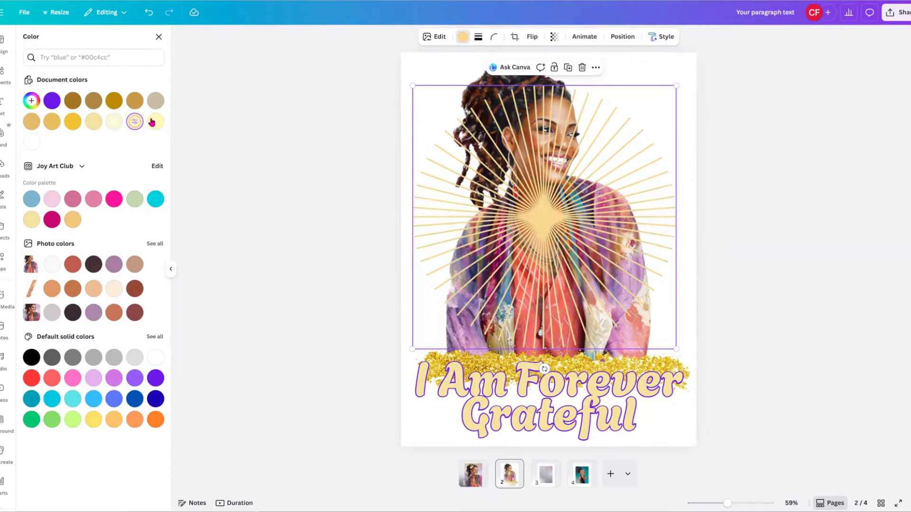
click(154, 122)
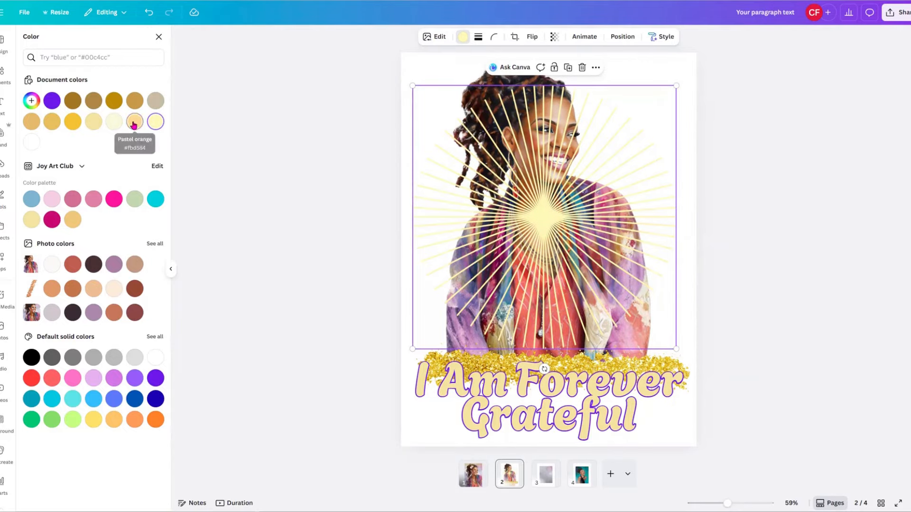
click(135, 122)
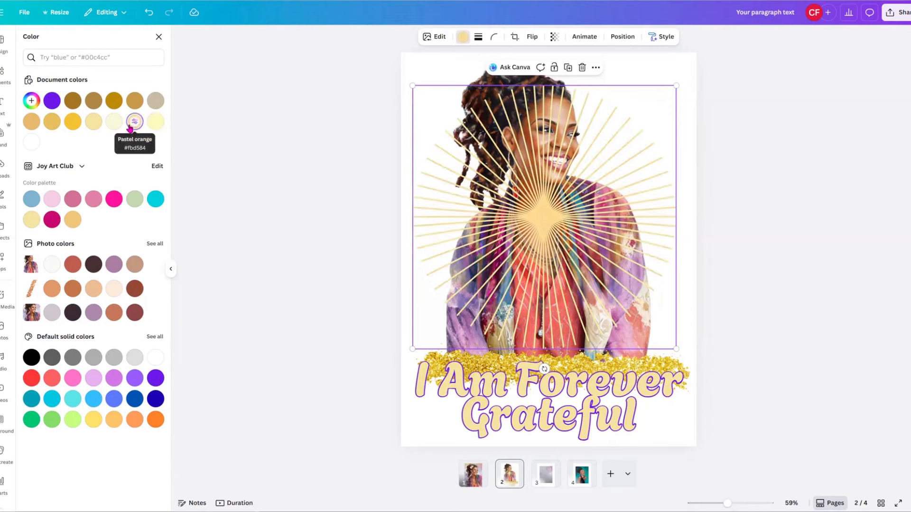
click(55, 104)
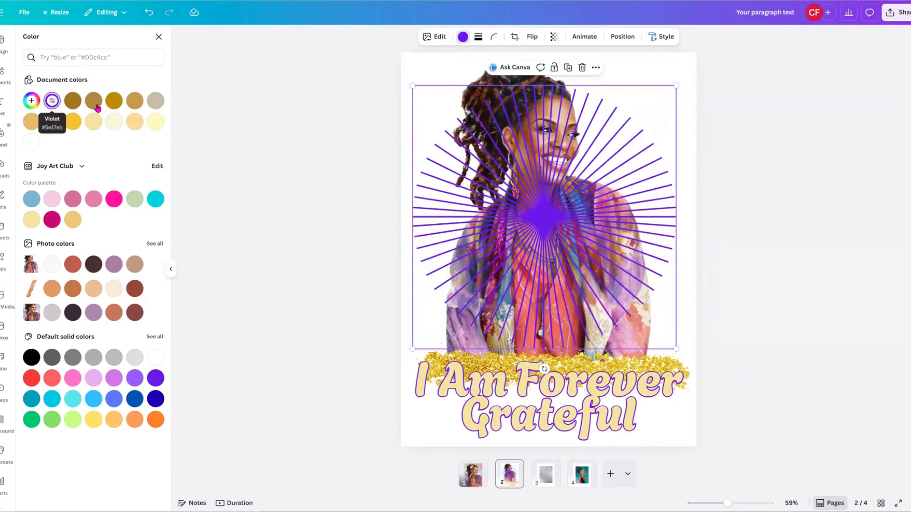
click(72, 220)
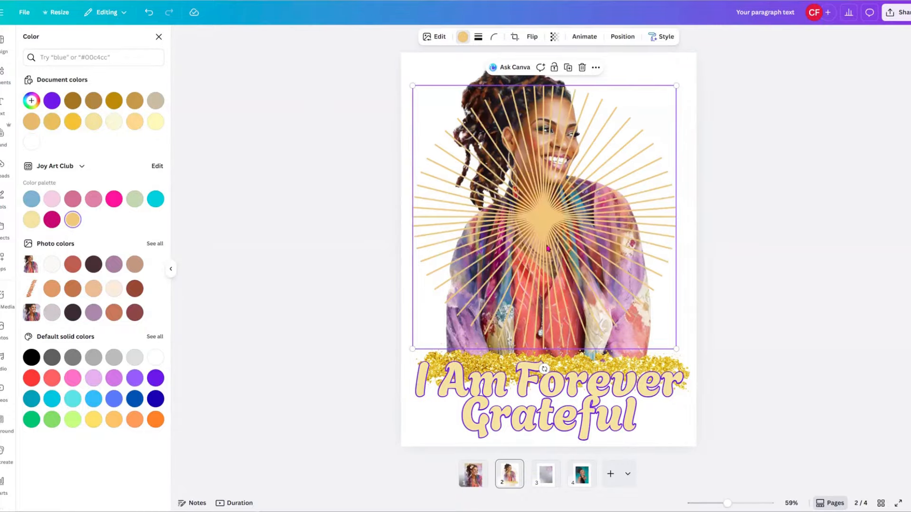
Stretch the sunburst to the page width and move it up to the page top.
drag(567, 216, 559, 192)
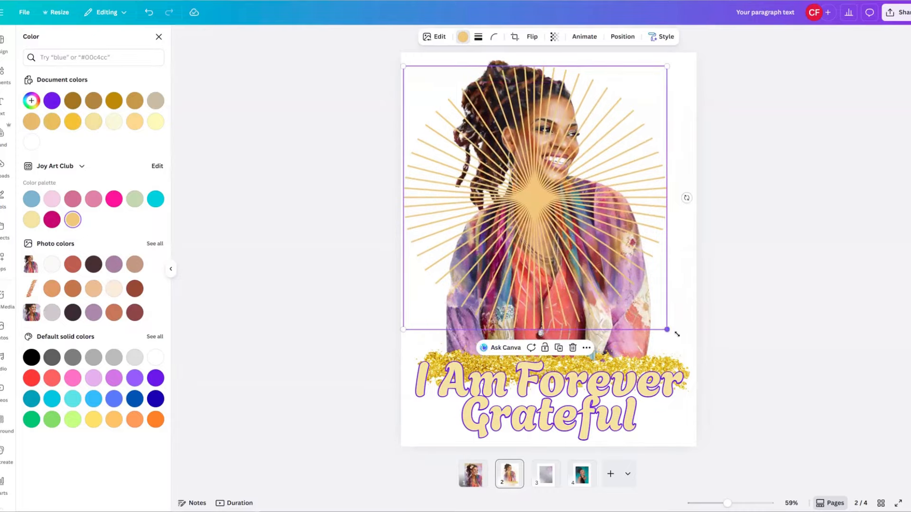
drag(677, 333, 704, 364)
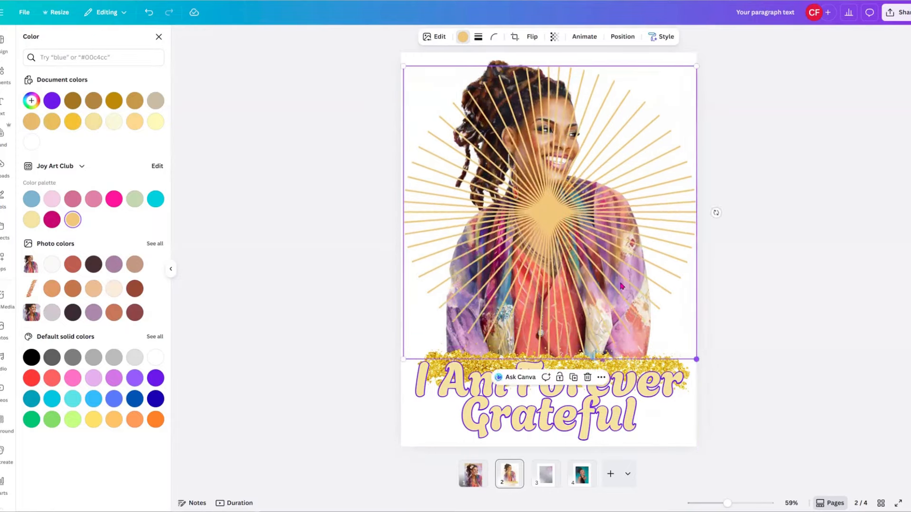
drag(620, 286, 618, 274)
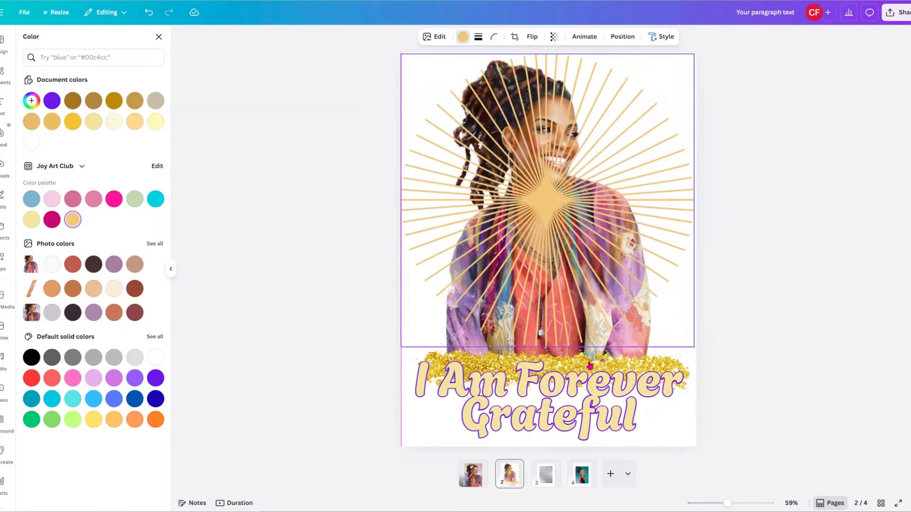
click(561, 358)
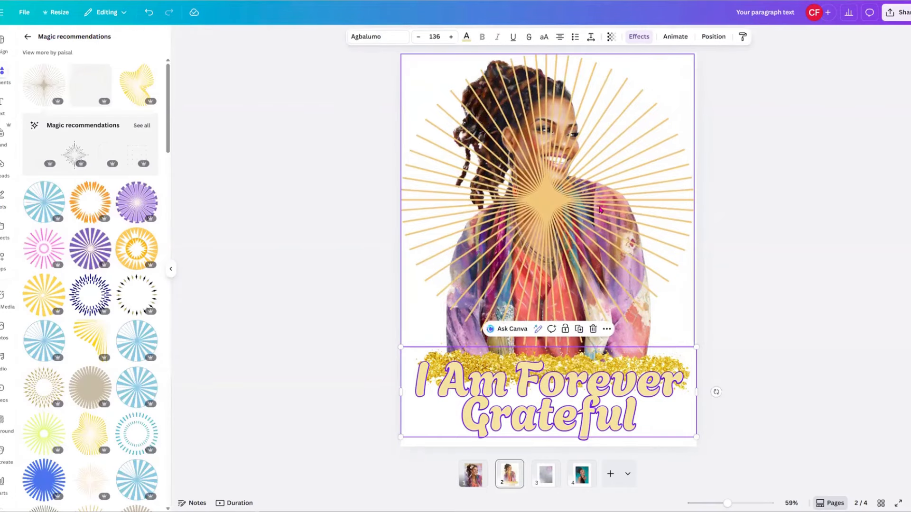
drag(600, 210, 600, 201)
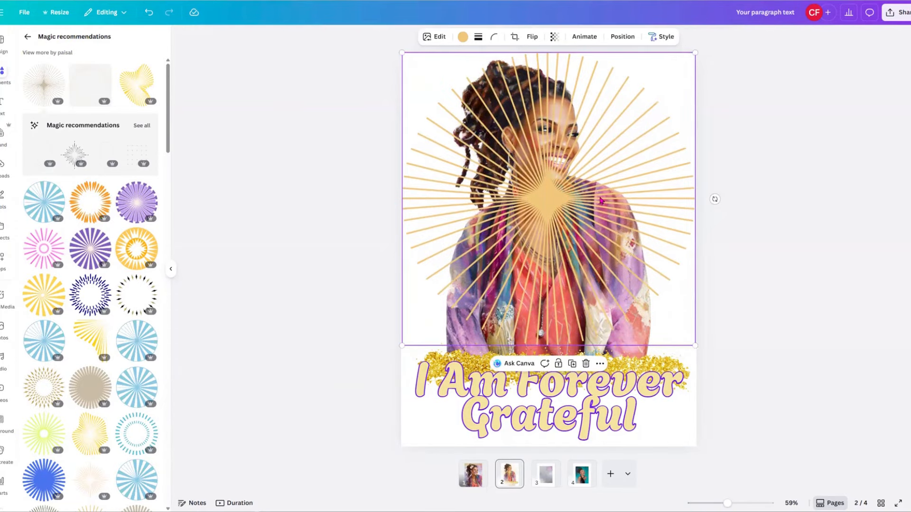
Send the sunburst to the back, then nudge the title slightly down and left.
right_click(601, 201)
mouse_move(661, 332)
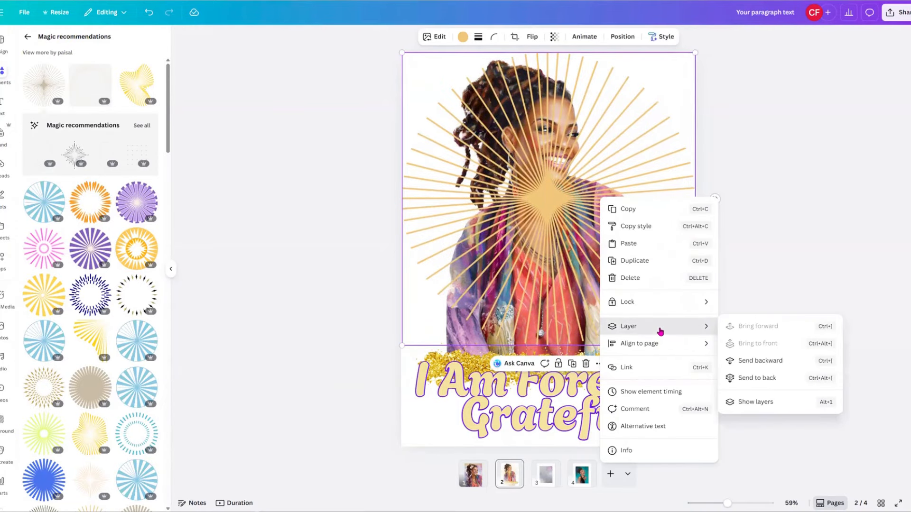
click(757, 379)
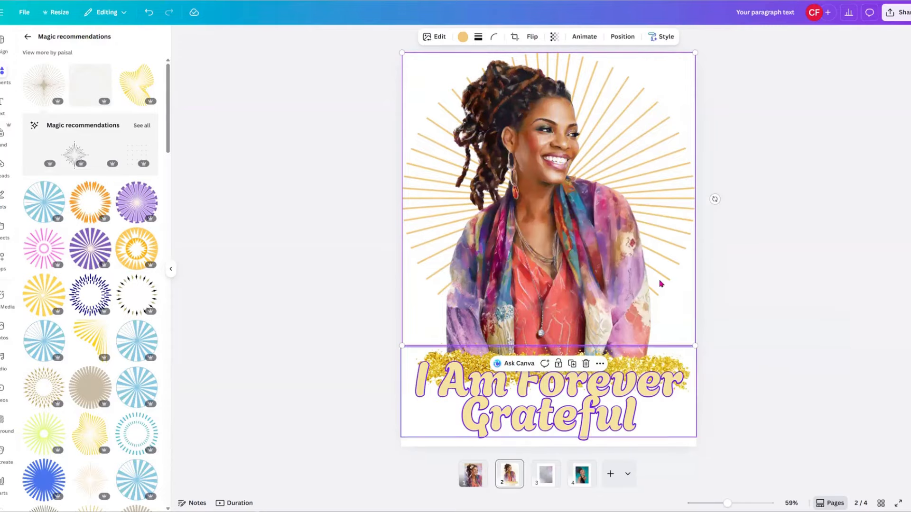
click(763, 379)
click(648, 377)
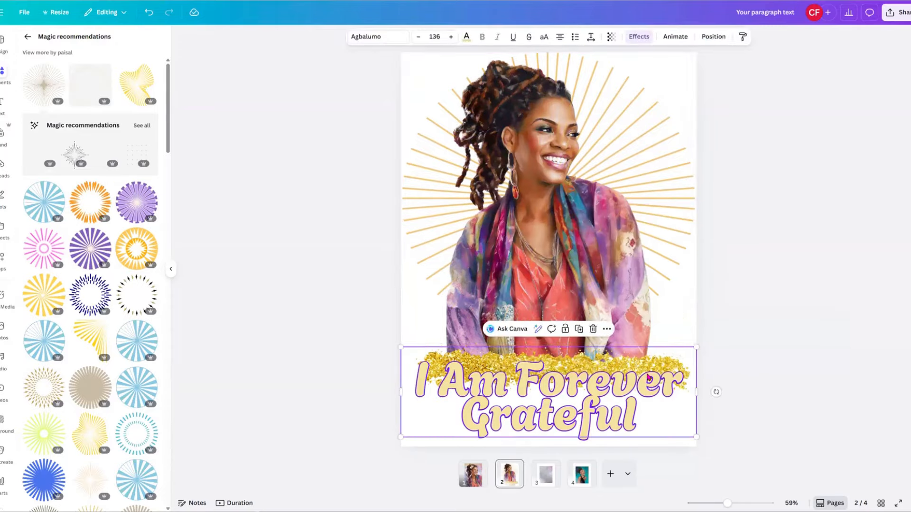
drag(636, 404, 634, 407)
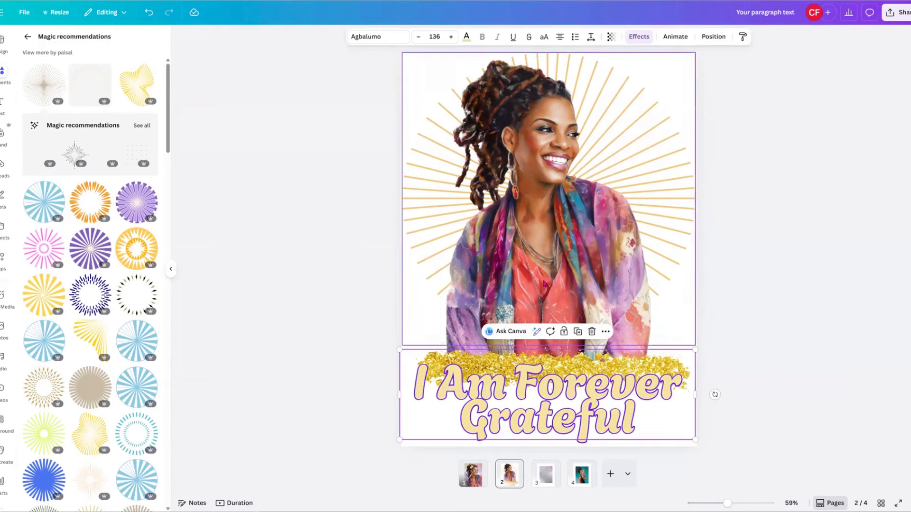
Set the page 2 background to solid black, then check page 1 and return.
click(417, 447)
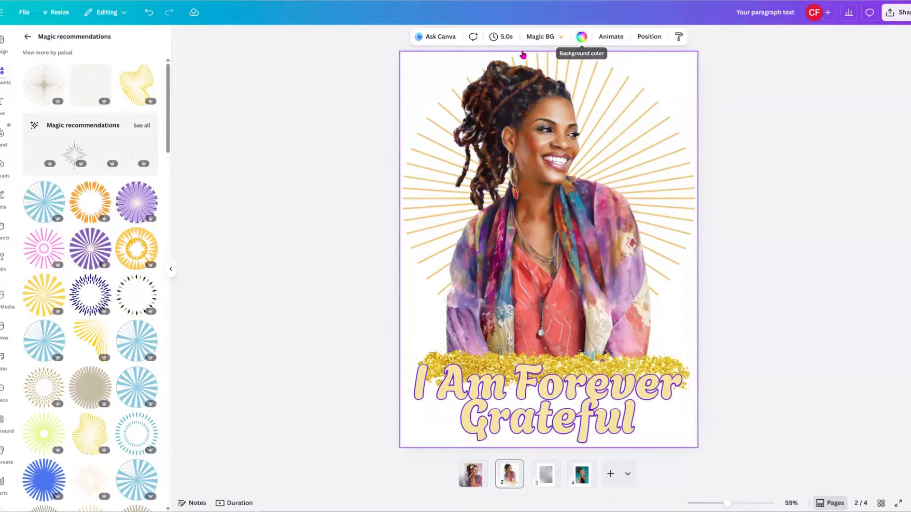
click(582, 37)
click(582, 38)
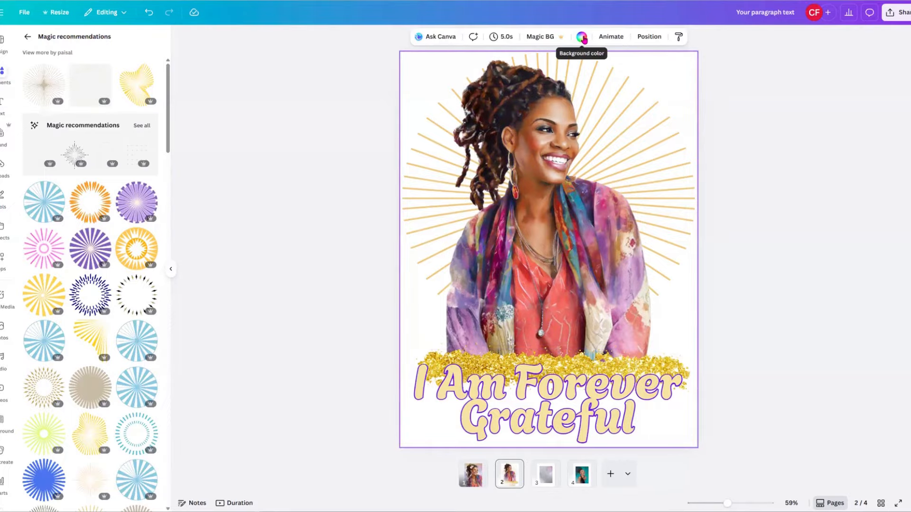
click(583, 38)
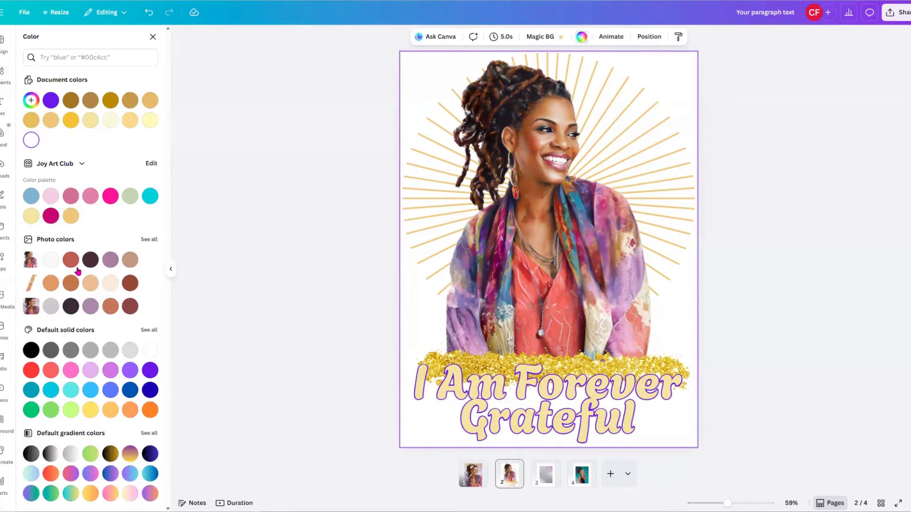
click(29, 351)
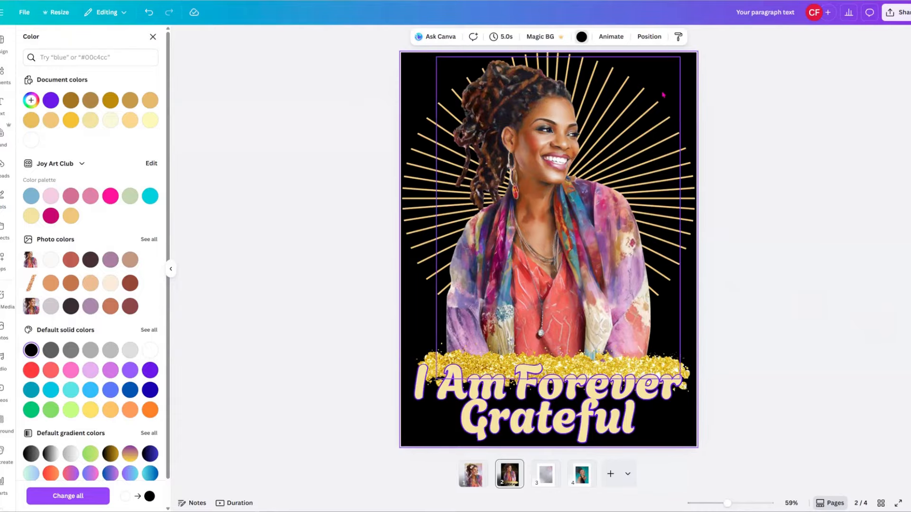
click(695, 84)
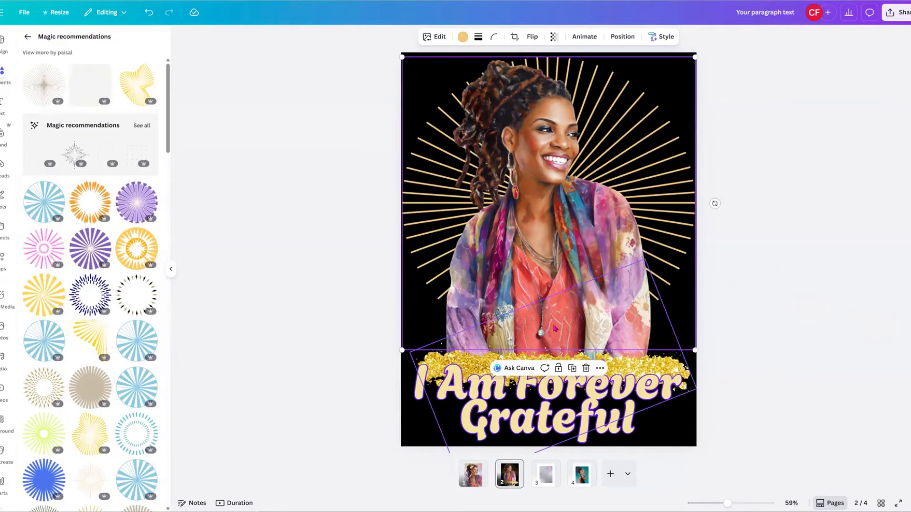
click(473, 475)
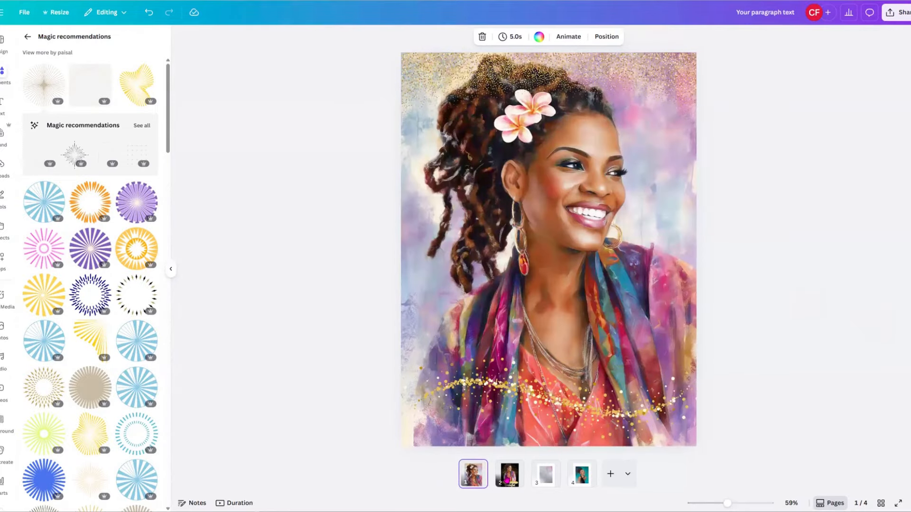
click(510, 480)
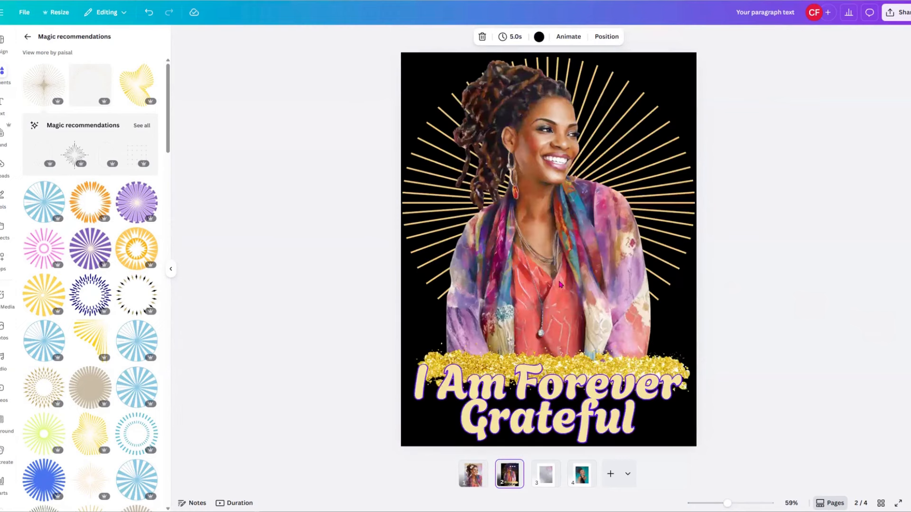
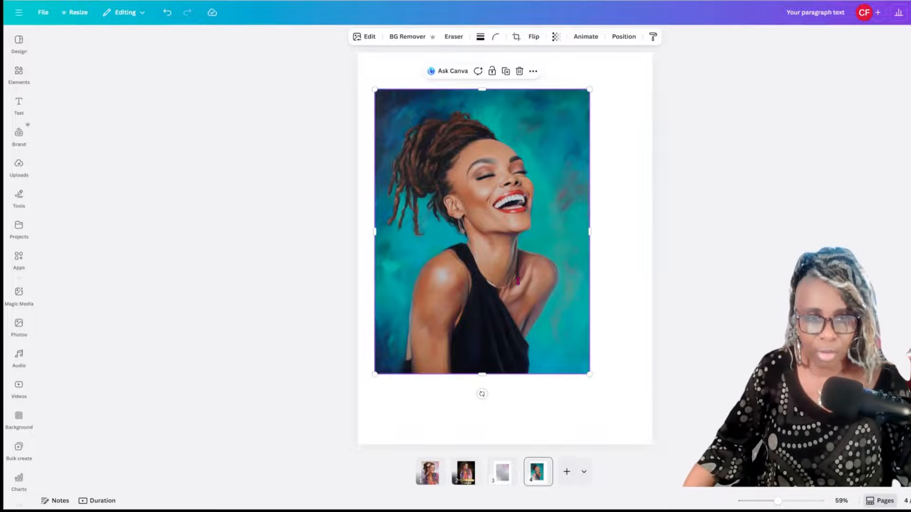
Move and resize the laughing-woman portrait, then set it as the page 4 background.
drag(518, 281, 497, 247)
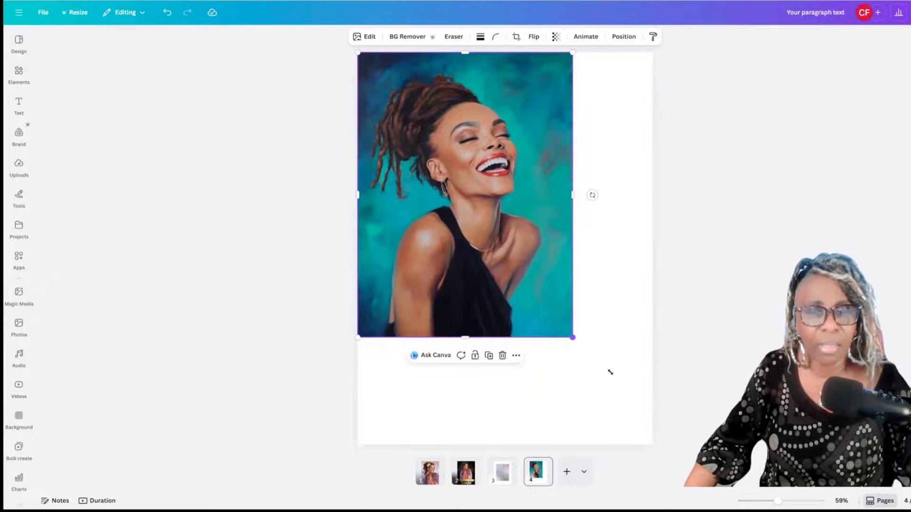
drag(610, 372, 654, 442)
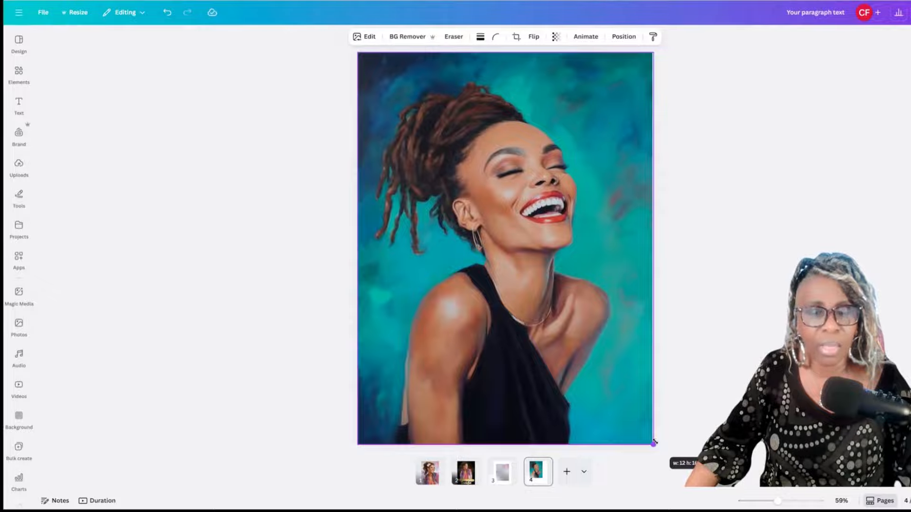
drag(616, 396, 610, 387)
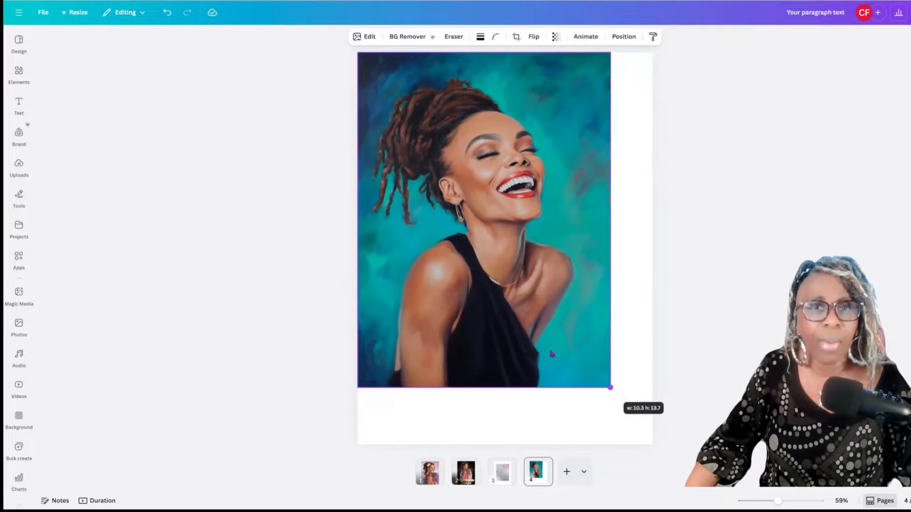
right_click(513, 288)
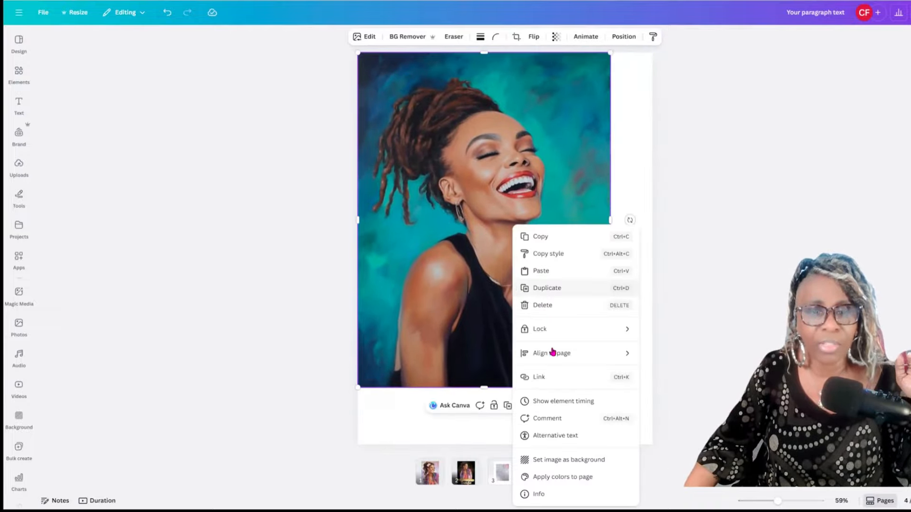
click(576, 458)
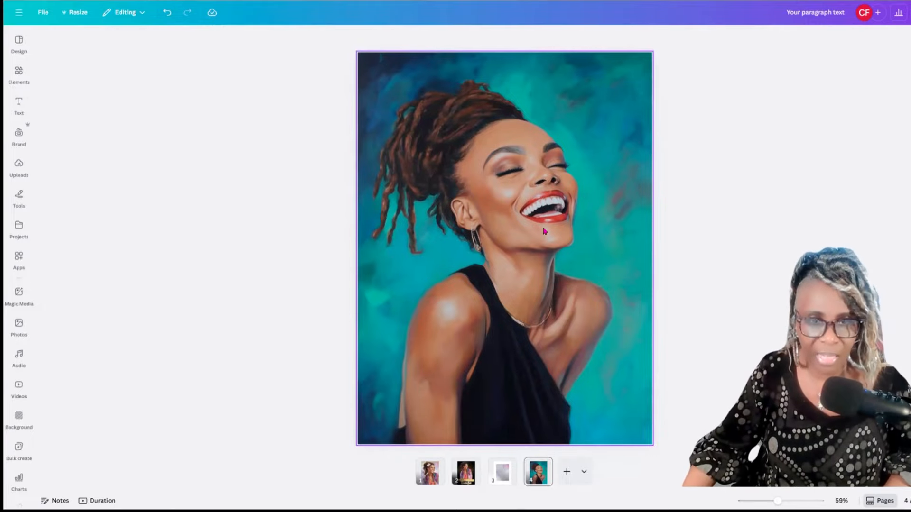
click(139, 117)
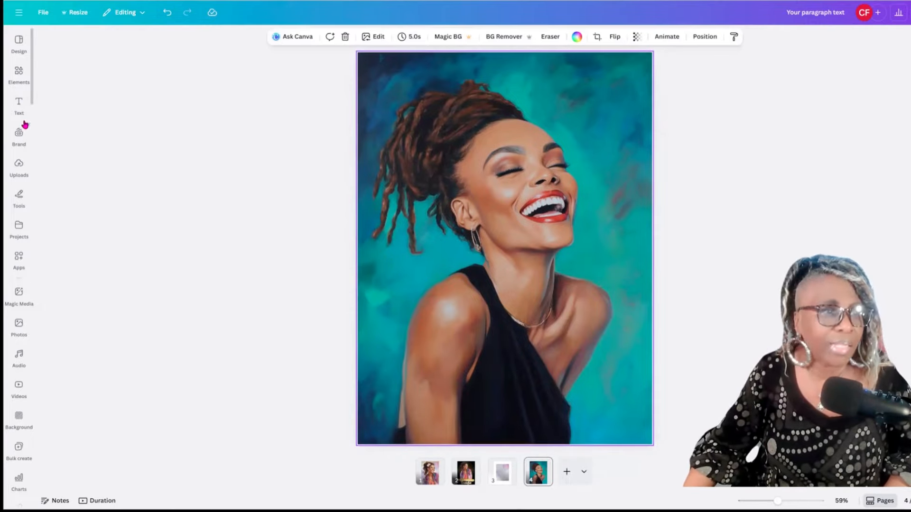
Detach the portrait from the page background and duplicate it.
click(17, 75)
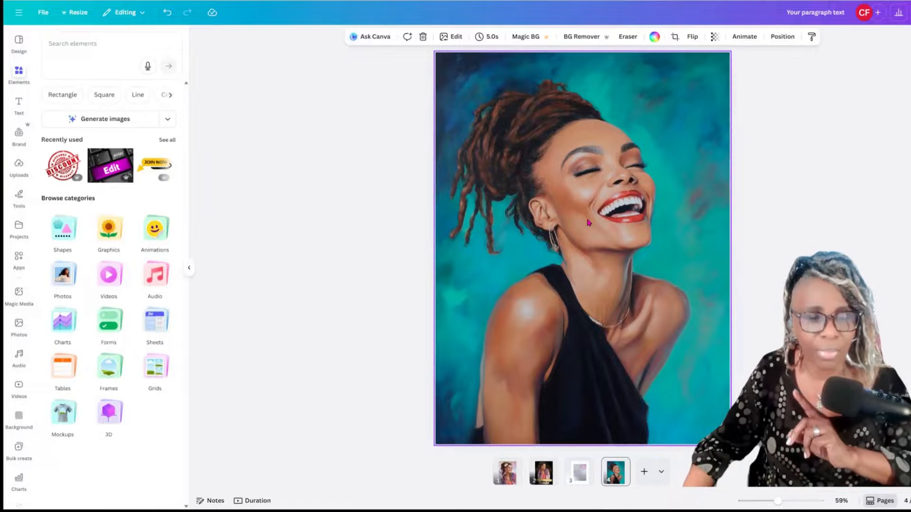
right_click(617, 205)
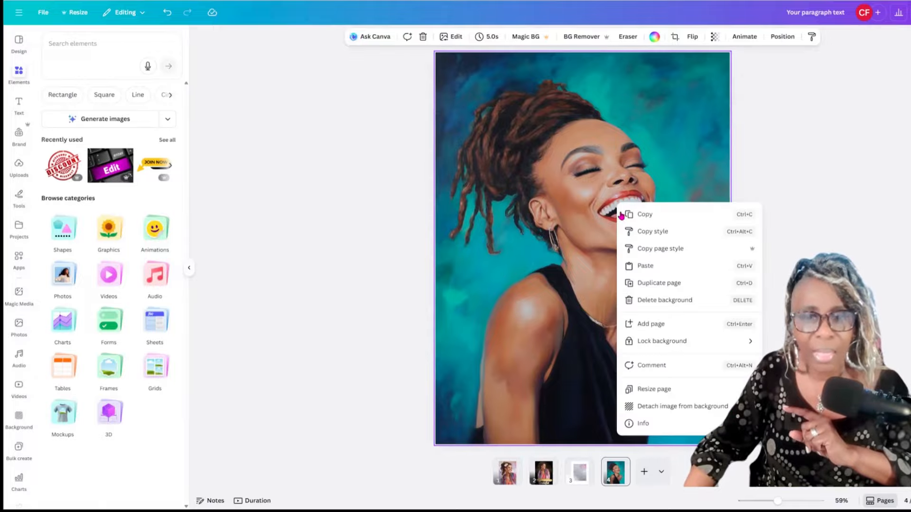
click(655, 407)
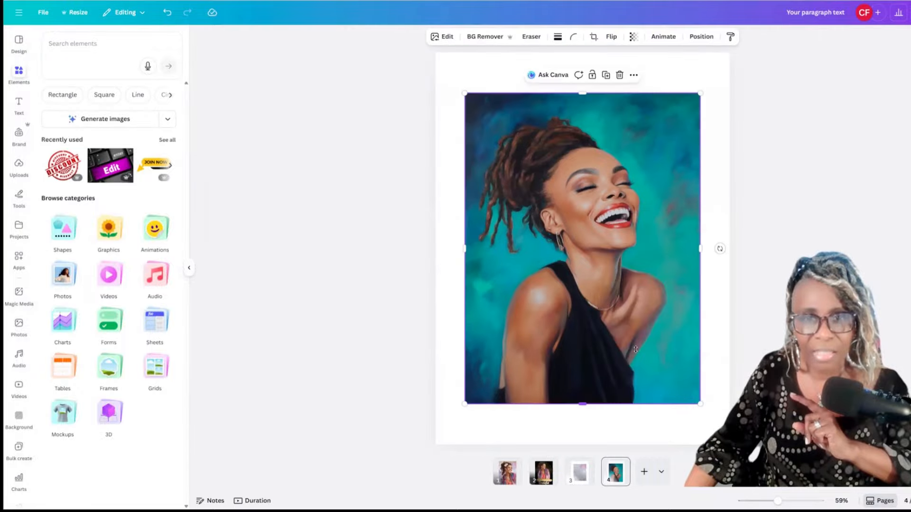
click(605, 76)
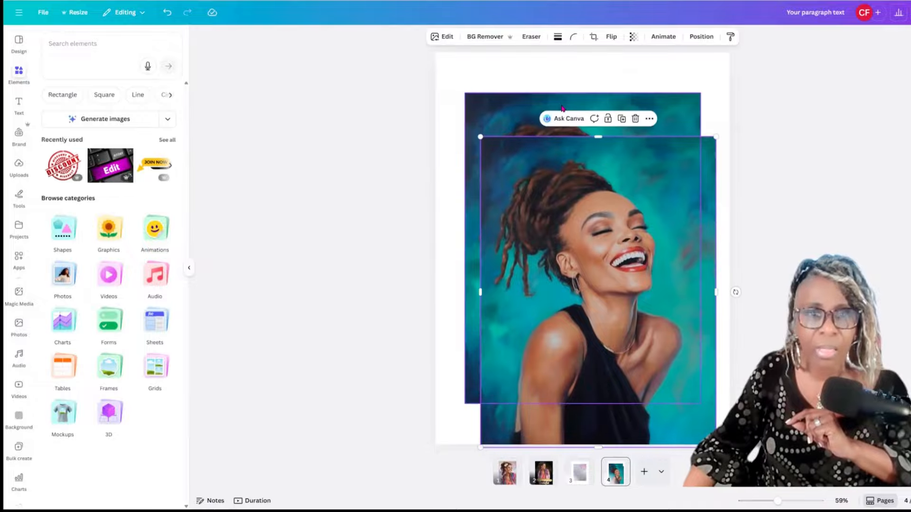
Set the back copy as the background again and shift the front copy up and left.
click(530, 102)
right_click(528, 102)
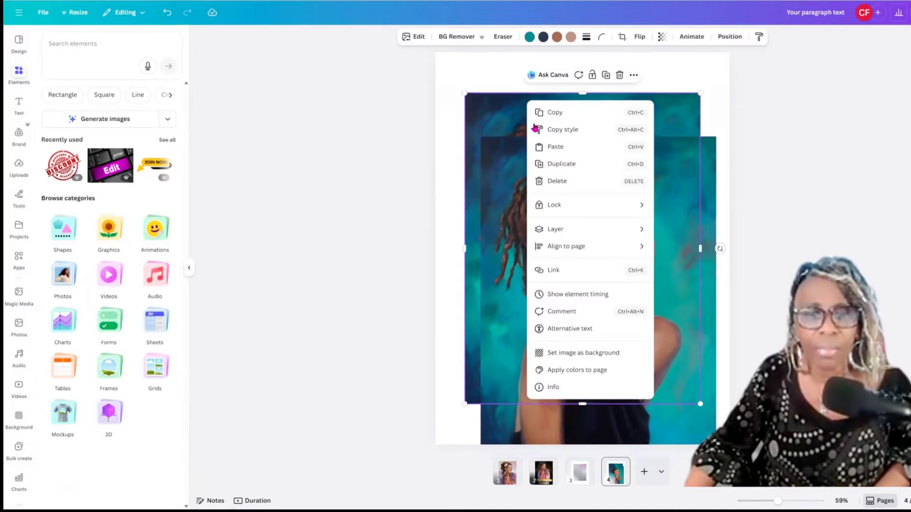
click(575, 354)
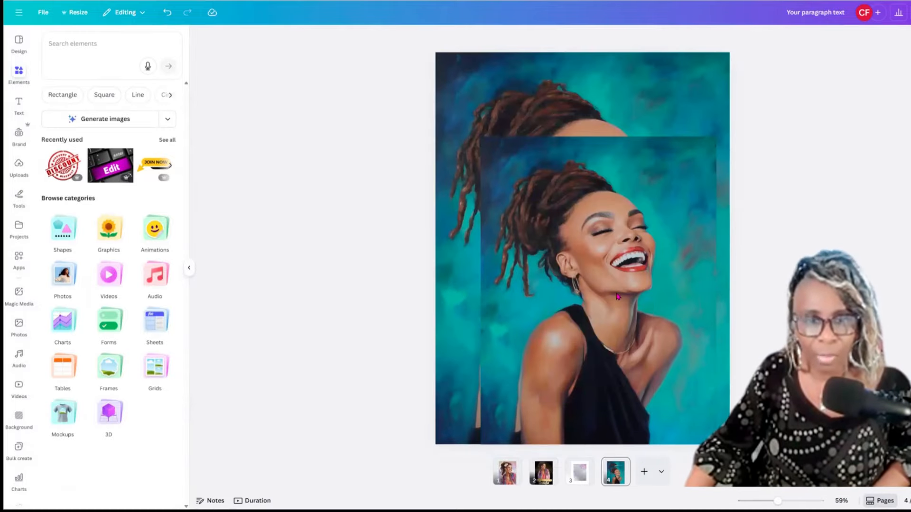
click(619, 296)
mouse_move(626, 320)
mouse_down()
mouse_move(600, 252)
mouse_move(622, 303)
mouse_move(636, 310)
mouse_up()
click(606, 259)
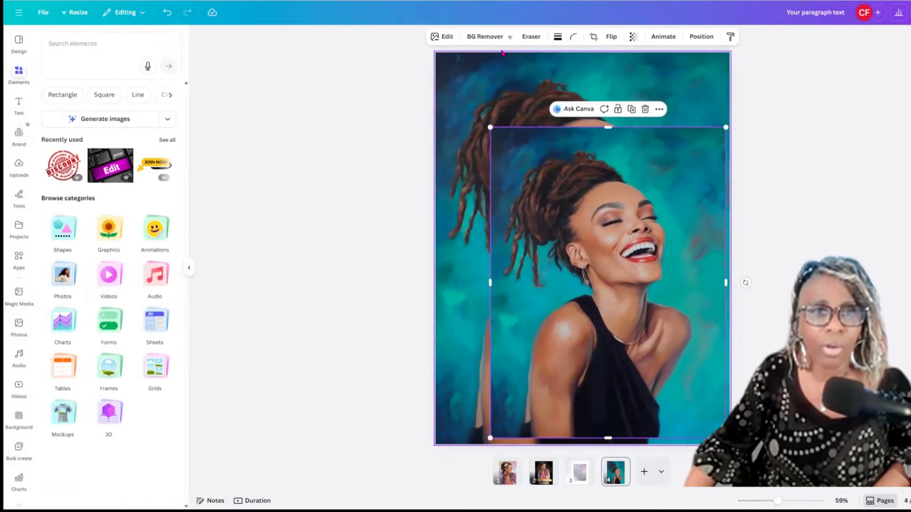
Remove the front copy's background and shrink the woman cutout into the lower-right corner.
click(486, 37)
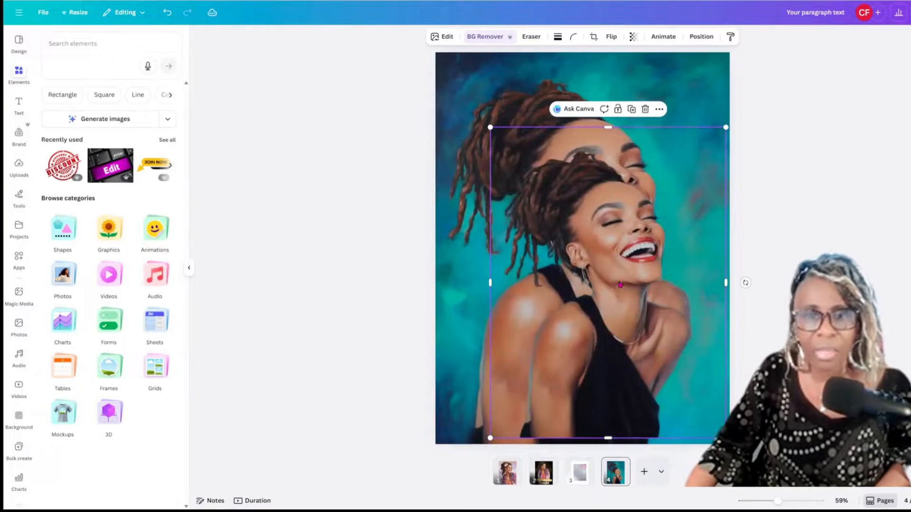
mouse_move(620, 285)
mouse_down()
mouse_move(641, 229)
mouse_move(632, 298)
mouse_move(646, 296)
mouse_move(624, 294)
mouse_up()
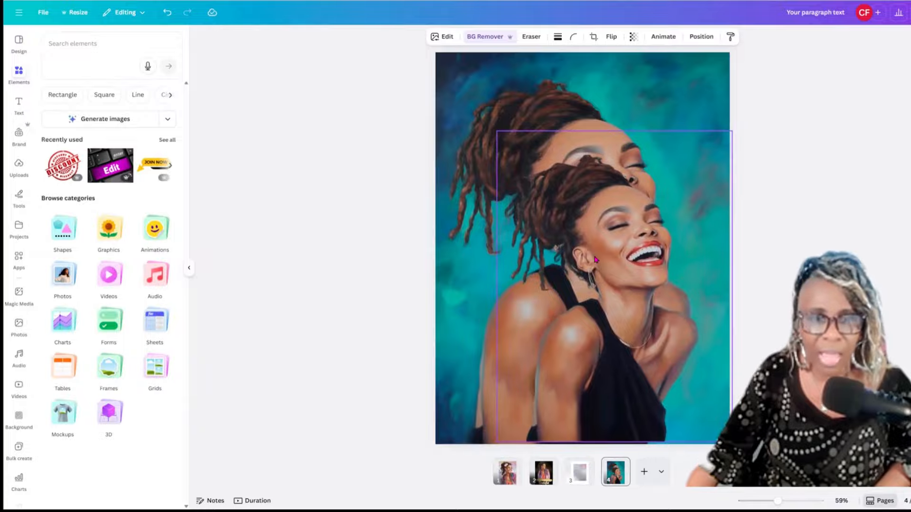
drag(496, 130, 613, 270)
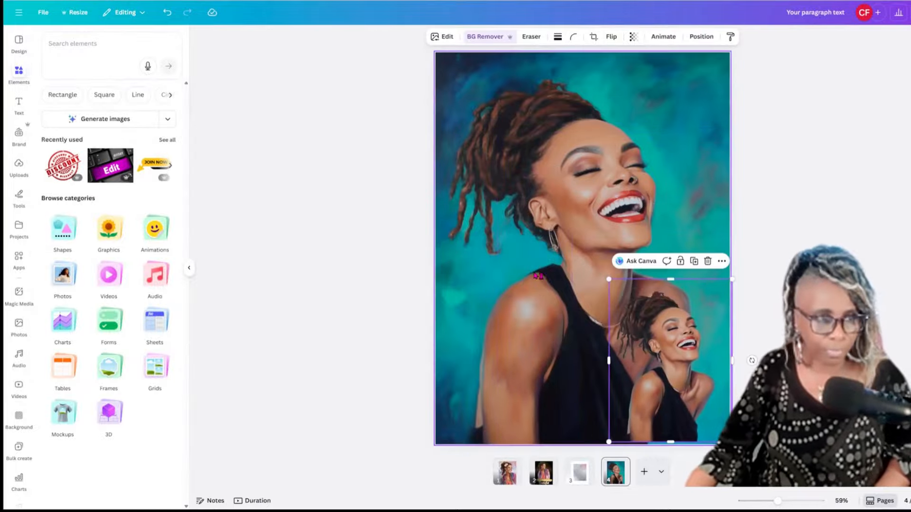
Search Elements for 'gold sparkles' and add a sparkle burst from the full Graphics results.
click(63, 44)
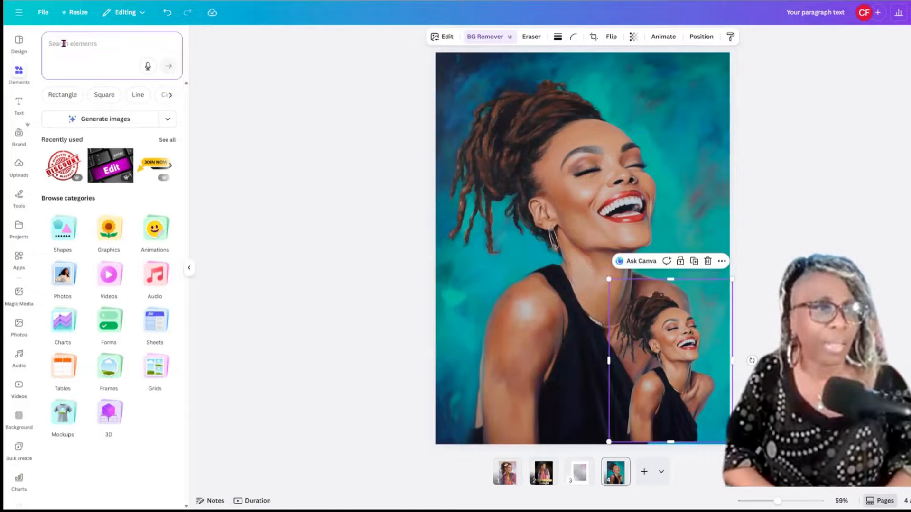
text(gold sla)
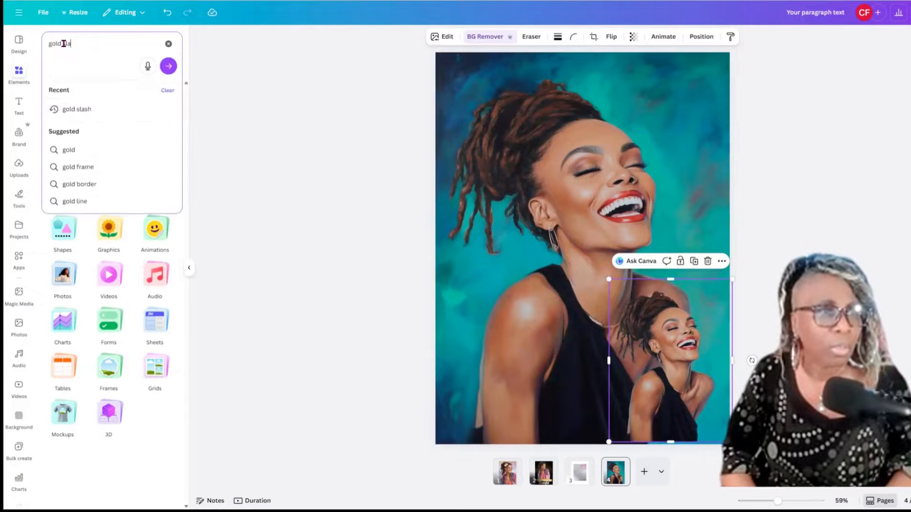
key(BackSpace)
key(BackSpace)
key(BackSpace)
text(sp)
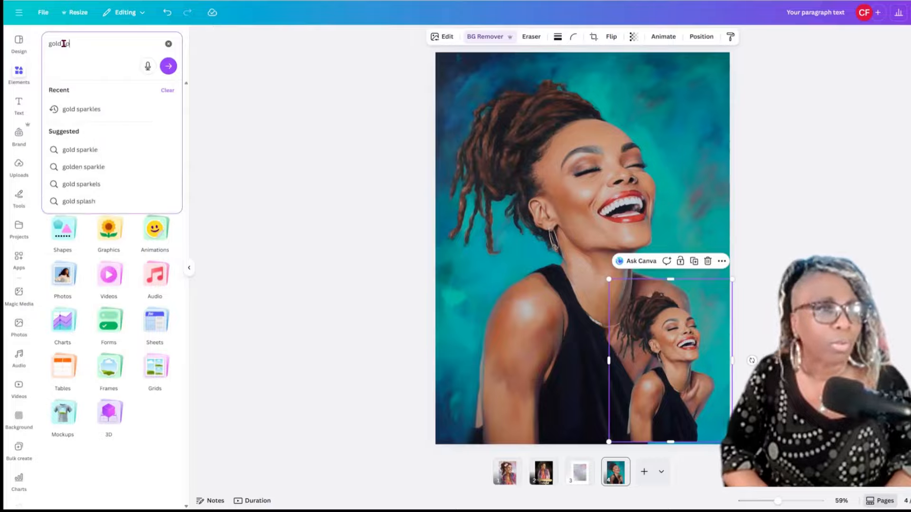
text(arkles)
key(Return)
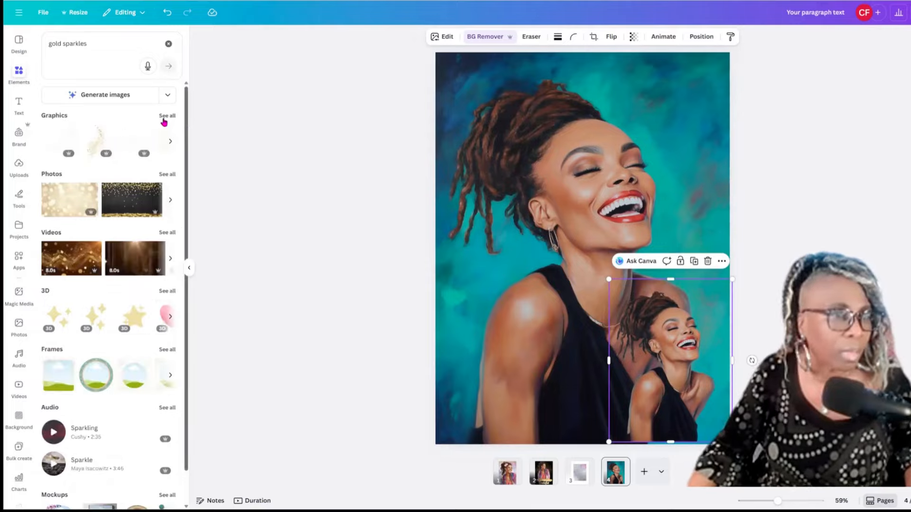
click(161, 145)
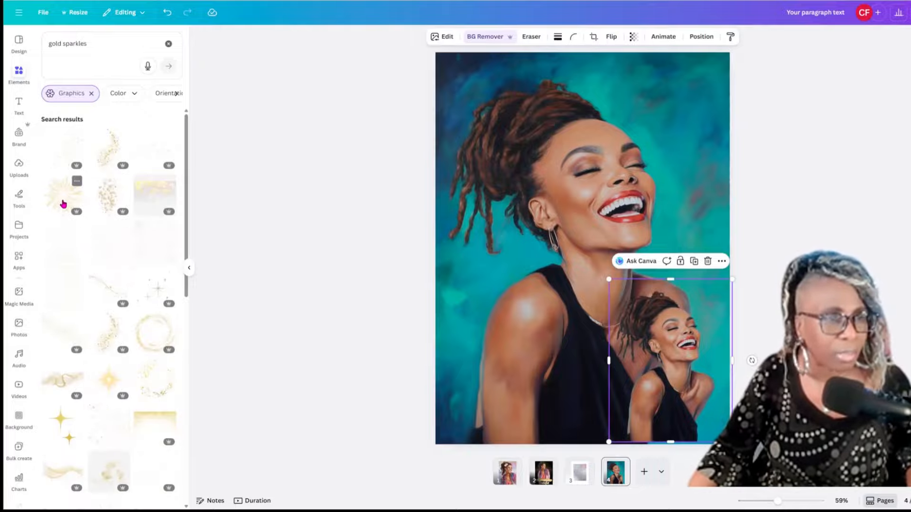
click(63, 204)
Move and enlarge the sparkle burst over her face, then enlarge the woman cutout across the page.
drag(611, 234, 596, 167)
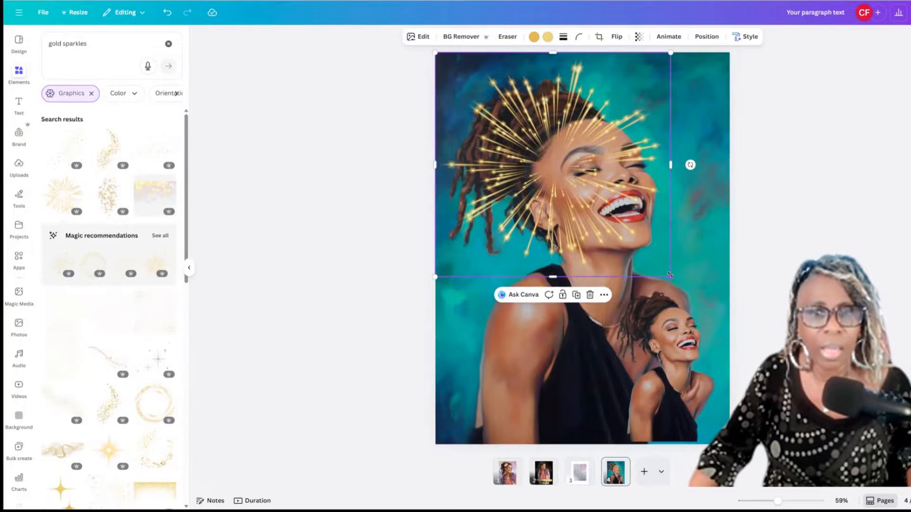
drag(709, 309, 723, 338)
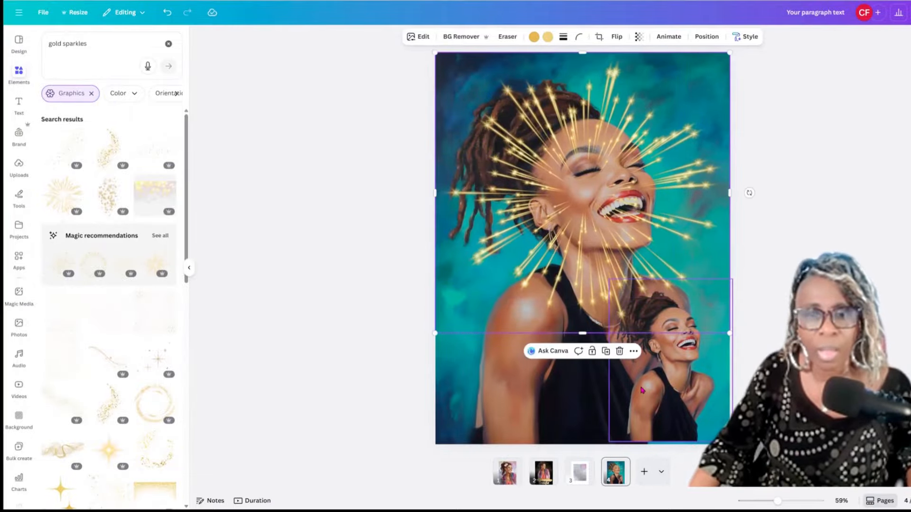
click(644, 390)
mouse_move(644, 390)
mouse_down()
mouse_move(706, 388)
mouse_move(634, 377)
mouse_move(641, 397)
mouse_up()
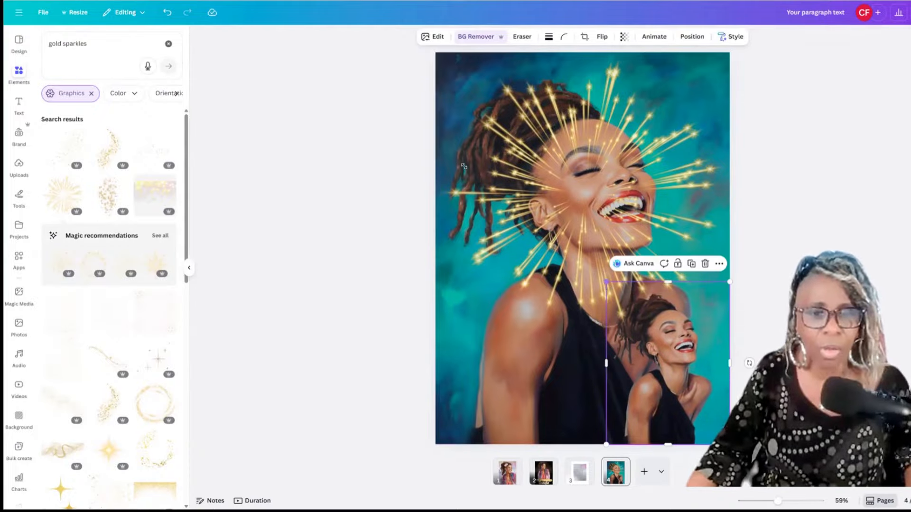
drag(425, 152, 431, 160)
drag(438, 170, 431, 160)
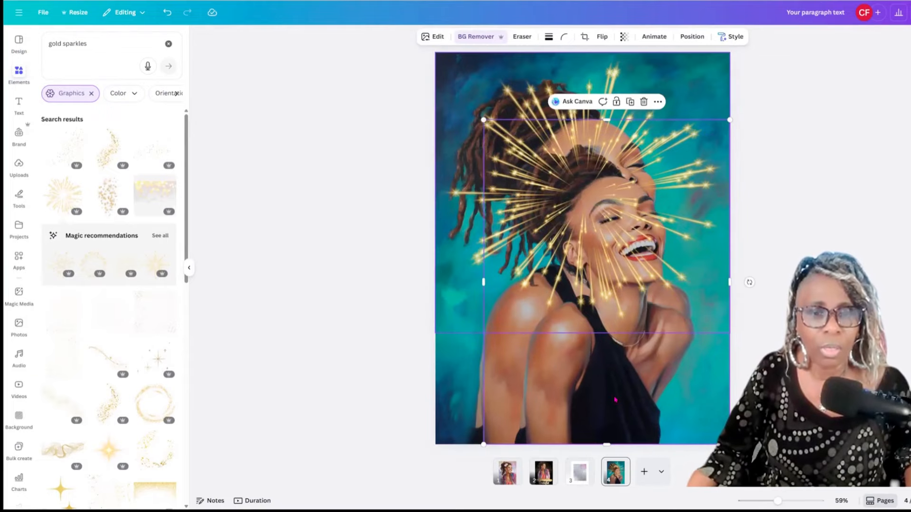
Bring the woman cutout in front of the sparkle burst using the layer options.
right_click(588, 364)
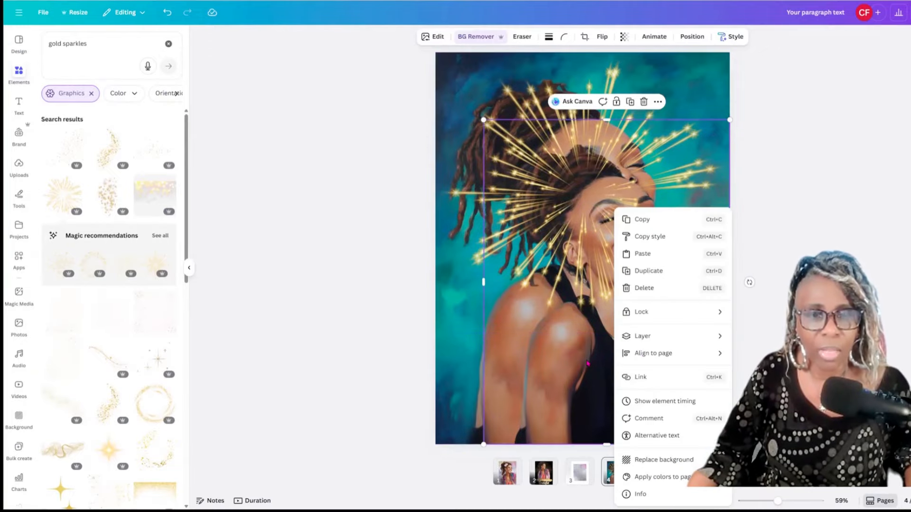
click(586, 363)
drag(676, 360, 585, 362)
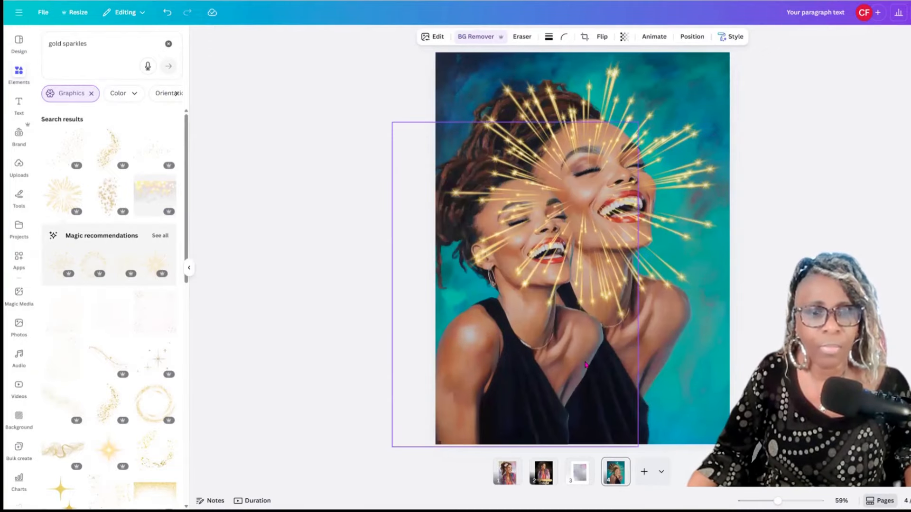
key(Escape)
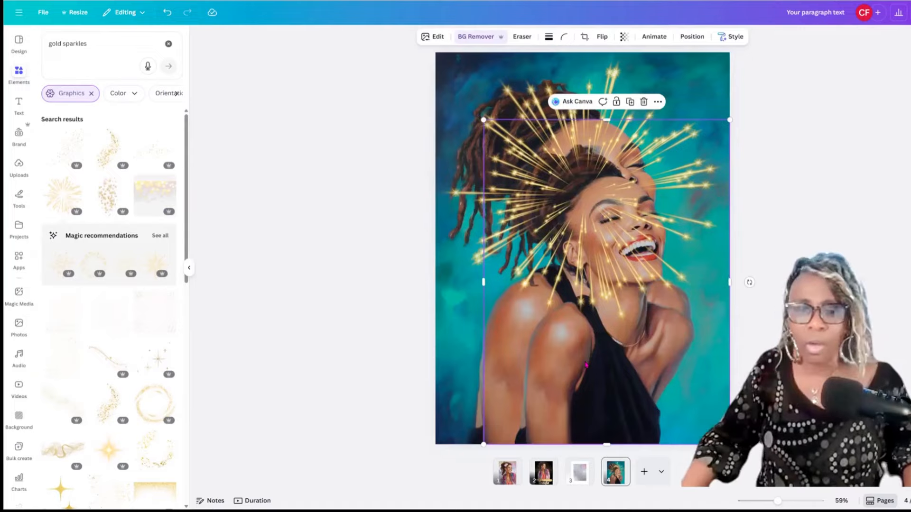
right_click(586, 364)
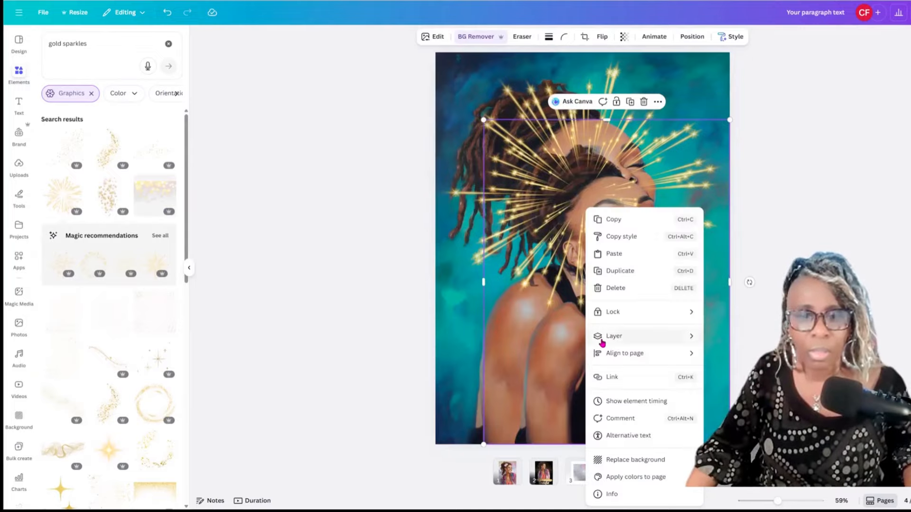
mouse_move(605, 338)
click(741, 354)
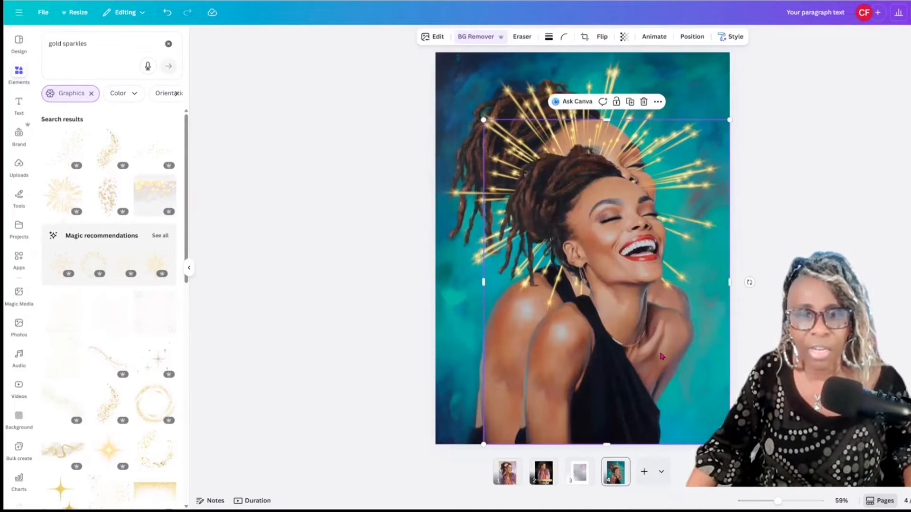
Snap the woman cutout to the page's top-left corner and resize it to fill the page.
drag(621, 311, 605, 281)
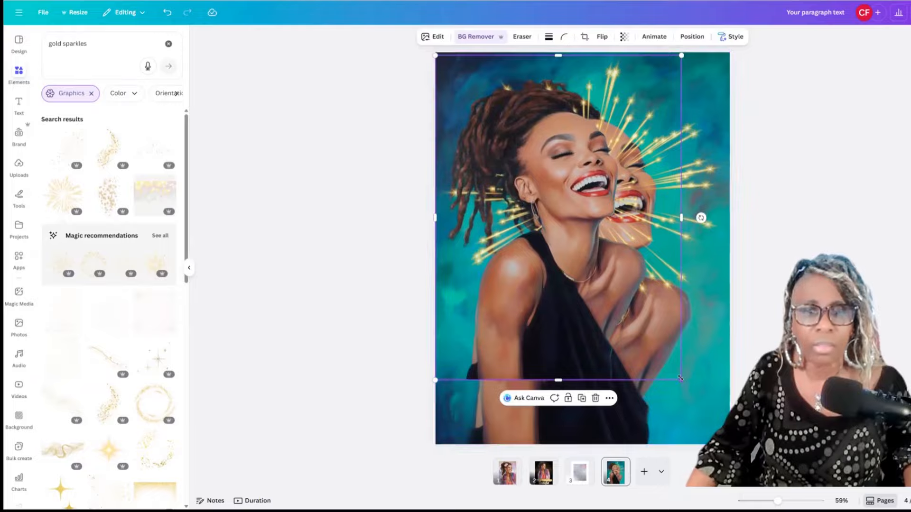
drag(649, 220, 651, 219)
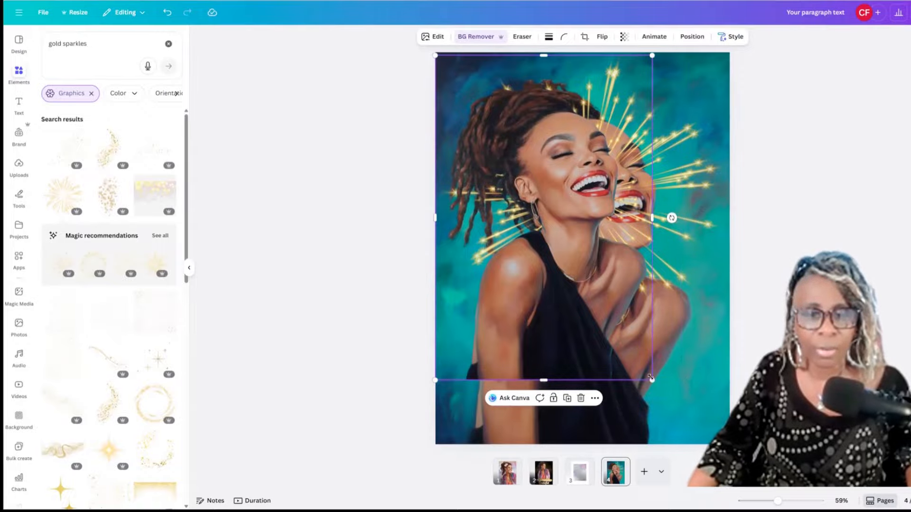
drag(678, 406, 706, 434)
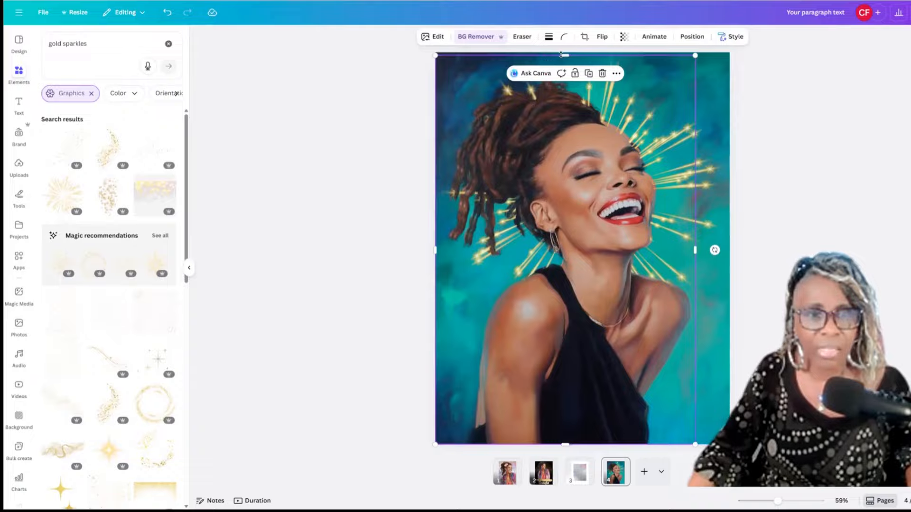
drag(562, 65, 420, 63)
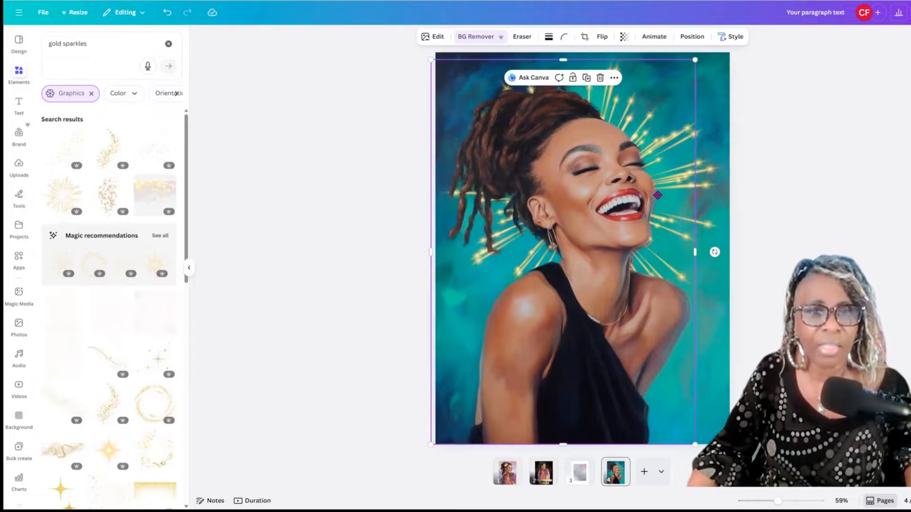
drag(676, 196, 773, 197)
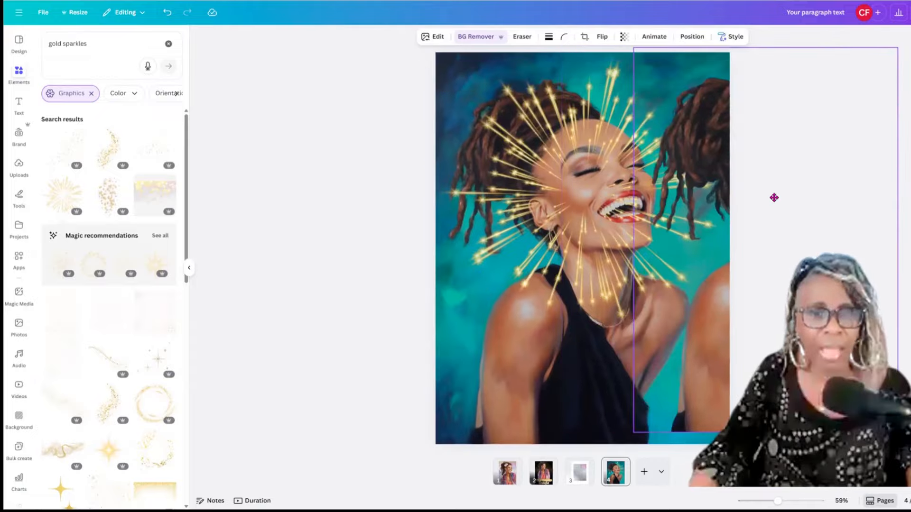
key(ctrl+z)
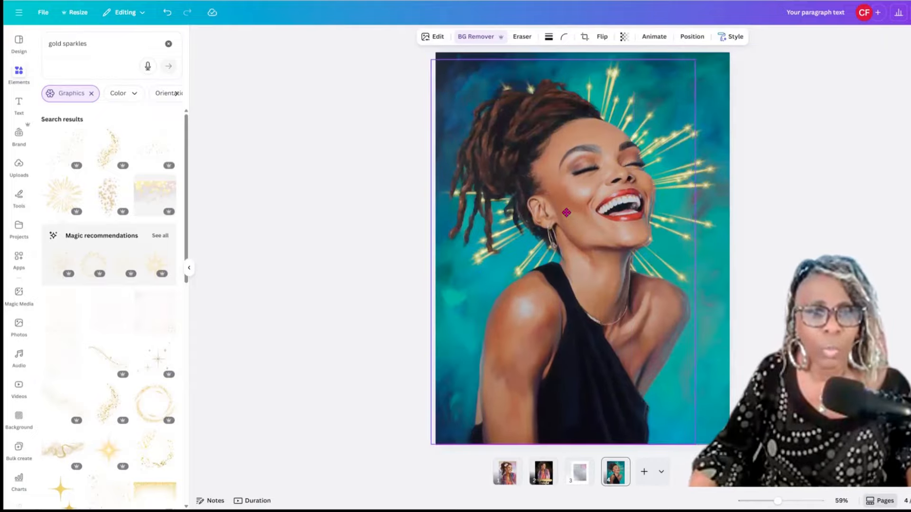
key(ctrl+z)
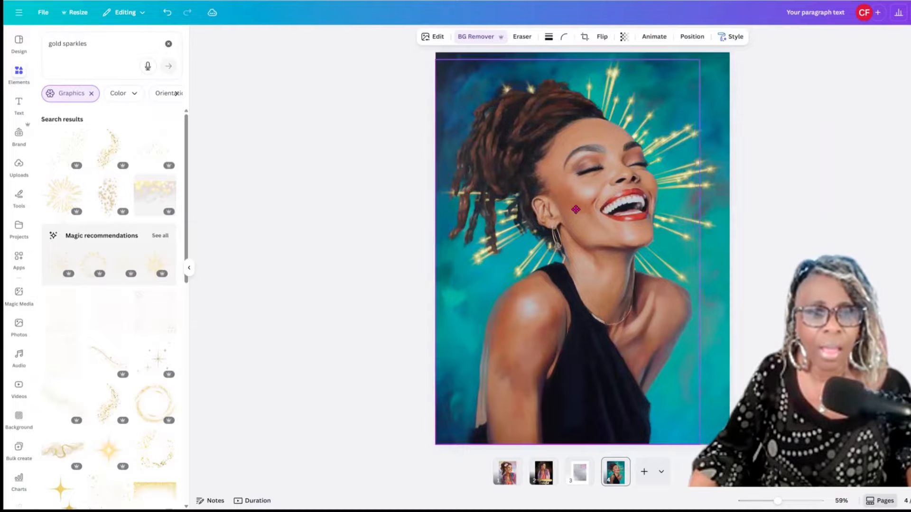
key(ctrl+z)
key(ctrl+z)
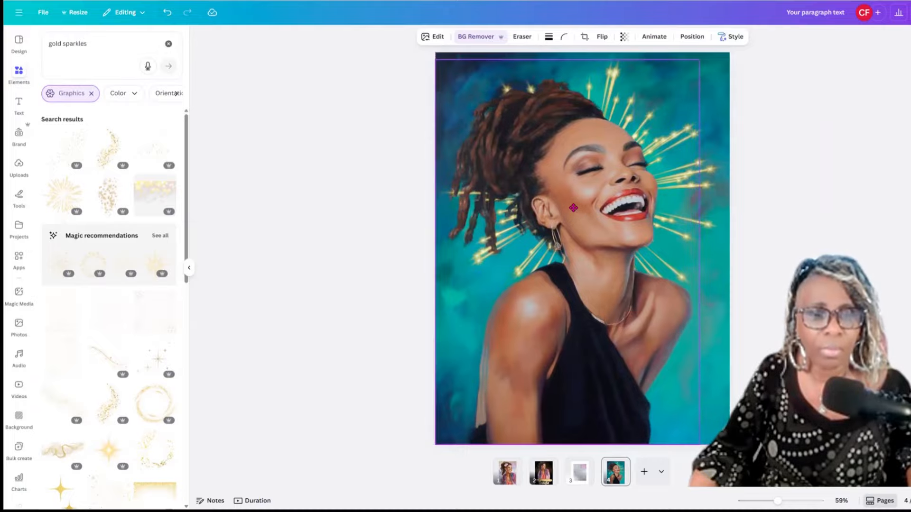
key(ctrl+z)
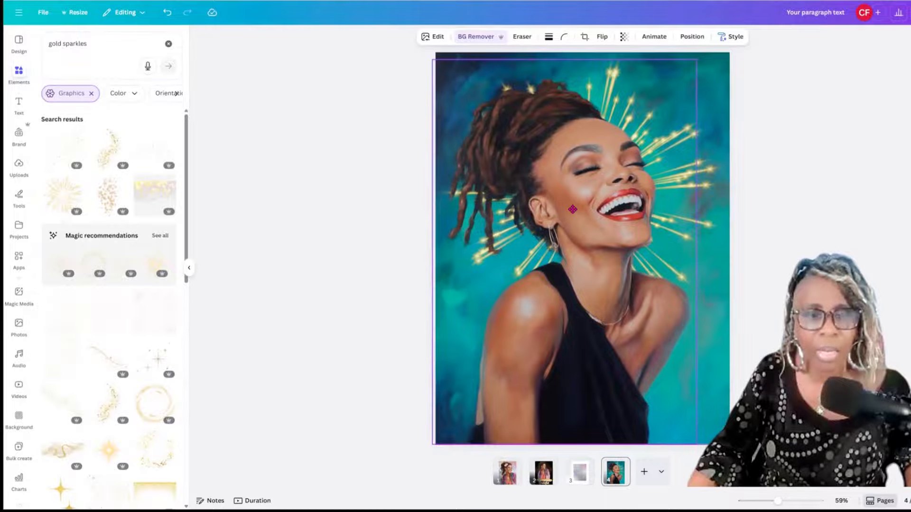
Reshape the cutout from its left side, top edge and corners to match the background portrait.
click(493, 139)
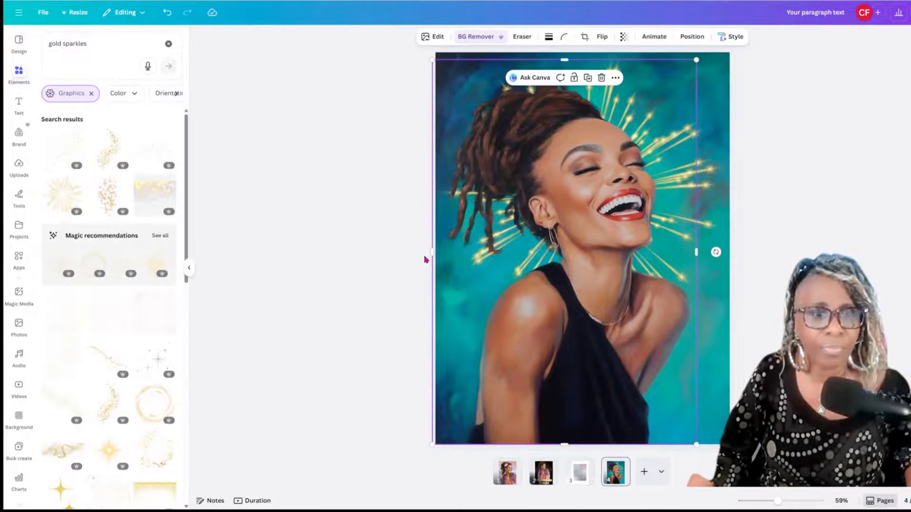
drag(442, 252, 426, 69)
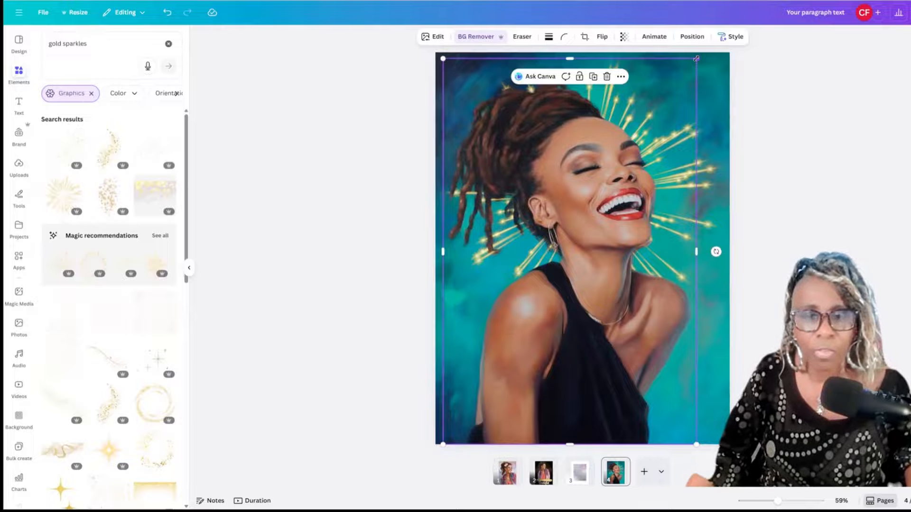
drag(695, 60, 694, 65)
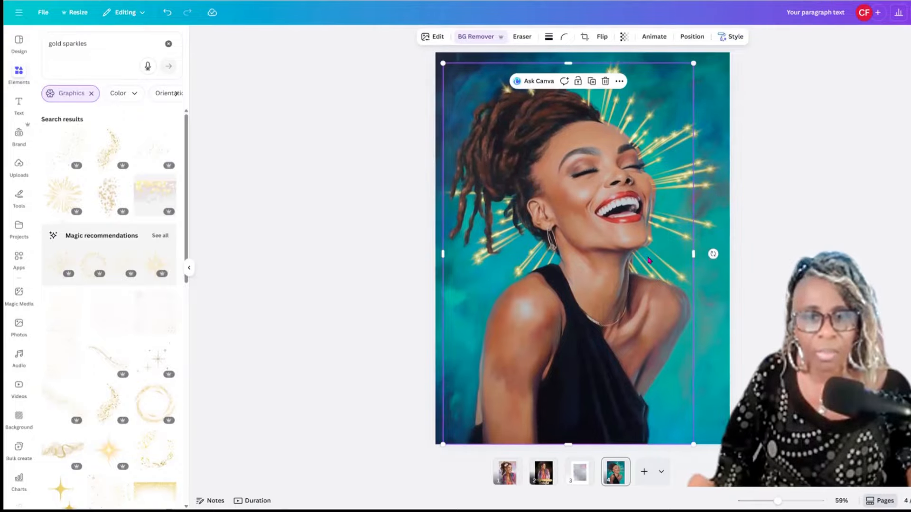
drag(647, 258, 645, 254)
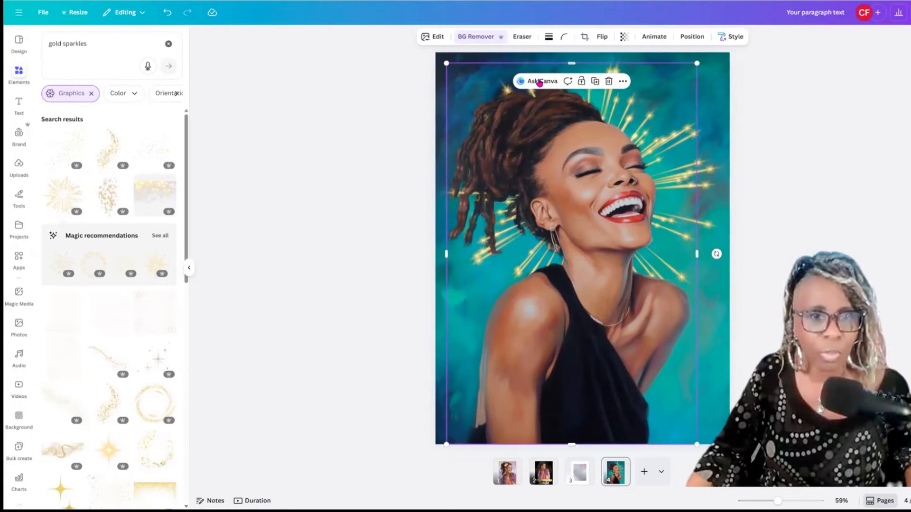
drag(571, 66, 571, 74)
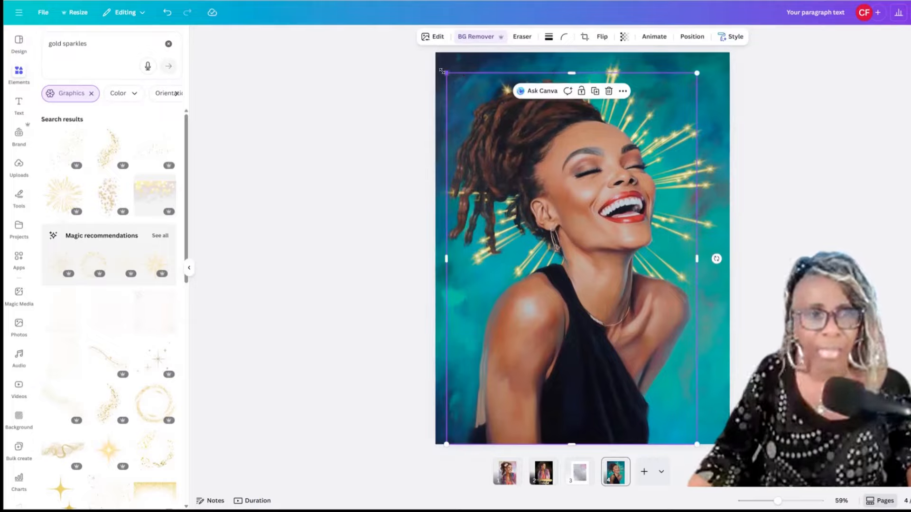
drag(448, 73, 440, 75)
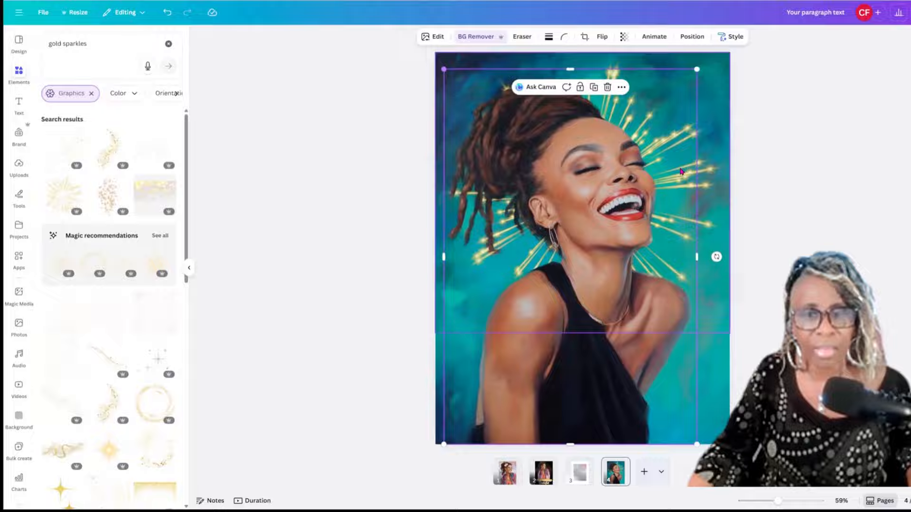
Align the cutout precisely over the painted portrait with small drags and arrow-key nudges.
click(899, 315)
mouse_move(653, 304)
mouse_down()
mouse_move(641, 302)
mouse_move(660, 301)
mouse_move(653, 304)
mouse_up()
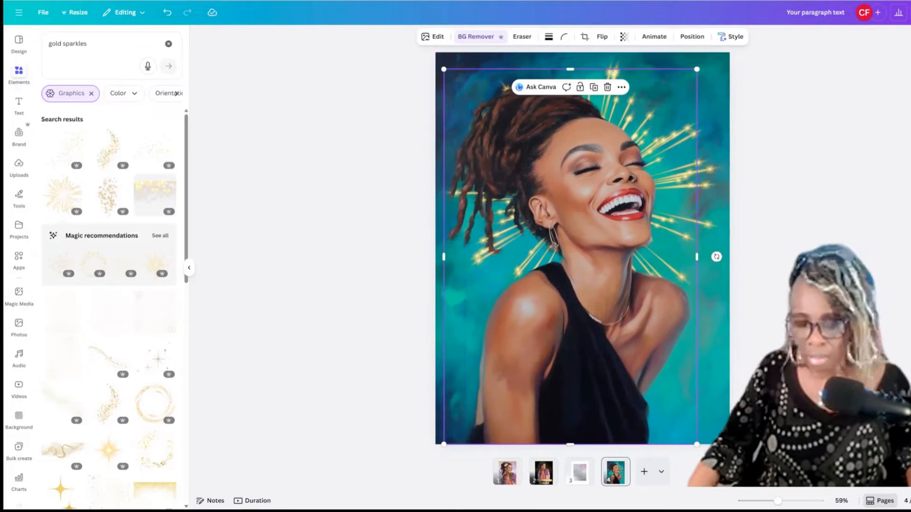
drag(554, 245, 555, 246)
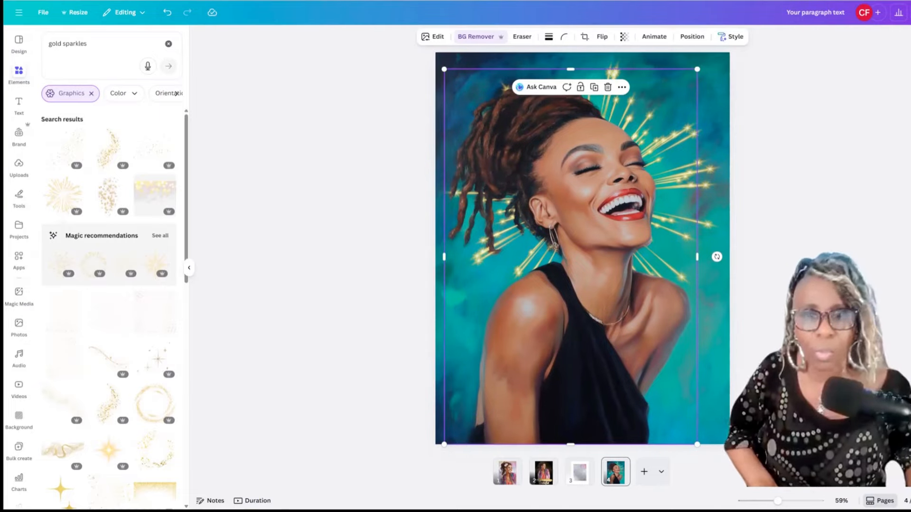
key(Right)
key(Right)
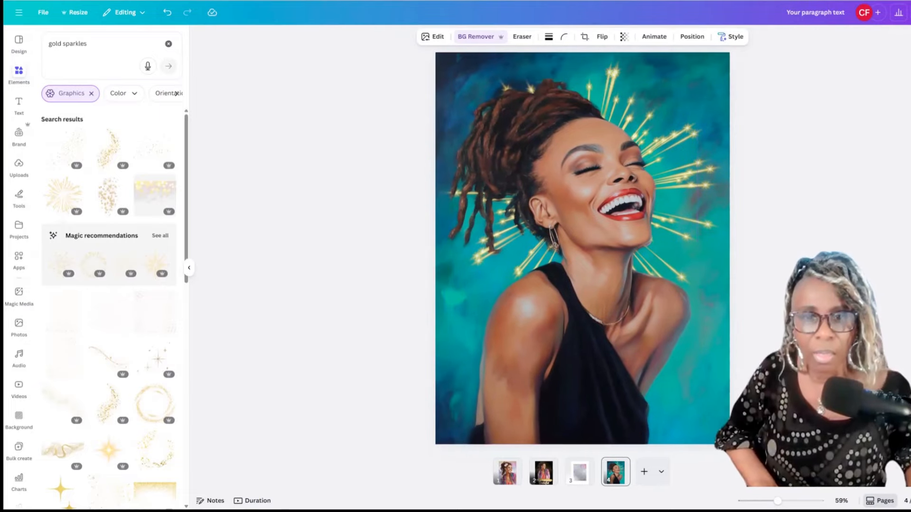
key(Right)
key(Right)
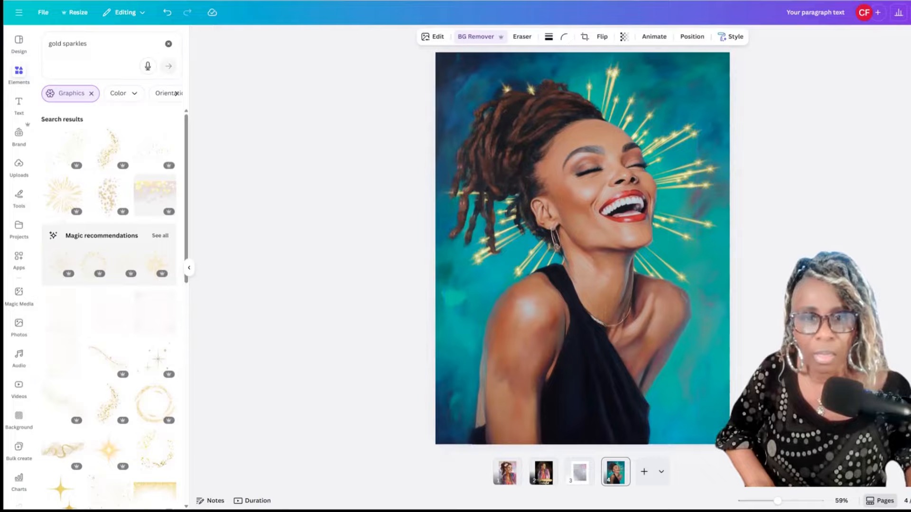
key(Left)
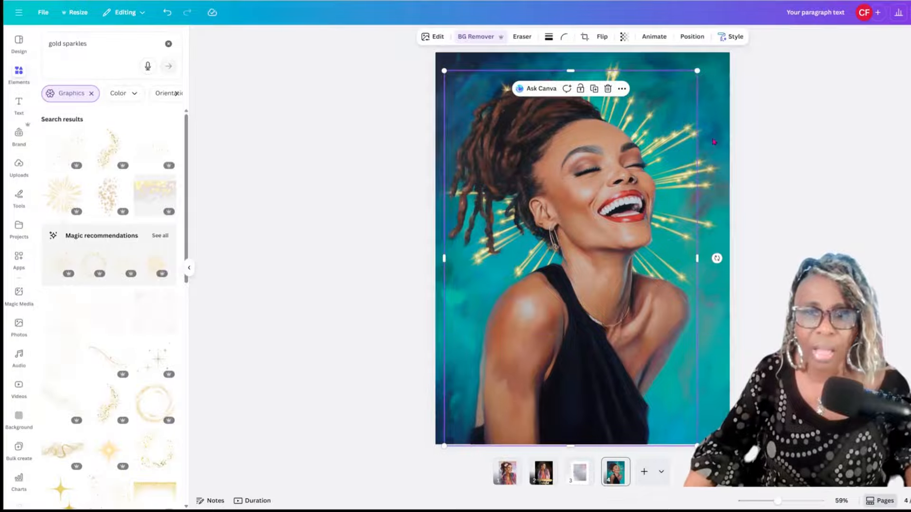
Shift and enlarge the sparkle burst behind her head, then duplicate it.
mouse_move(715, 190)
mouse_down()
mouse_move(762, 175)
mouse_move(653, 195)
mouse_move(788, 181)
mouse_move(655, 185)
mouse_move(714, 188)
mouse_up()
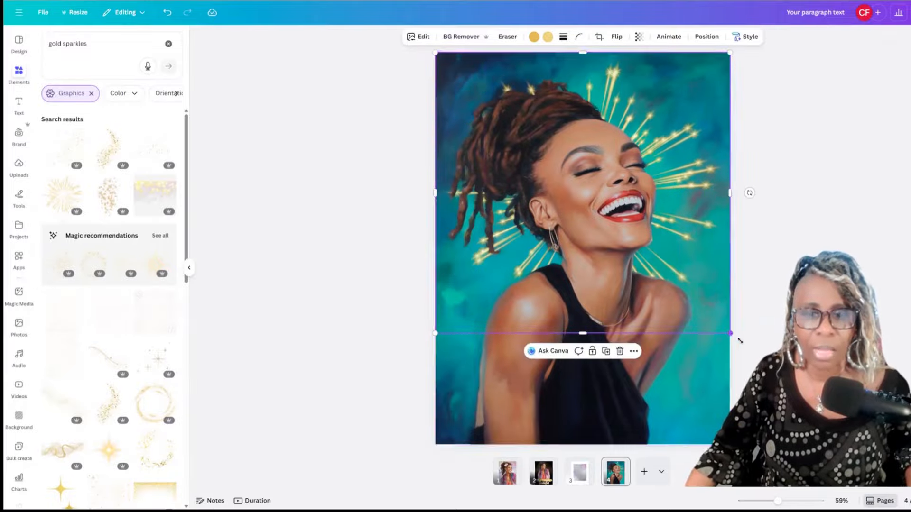
mouse_move(731, 333)
mouse_down()
mouse_move(740, 341)
mouse_move(732, 327)
mouse_up()
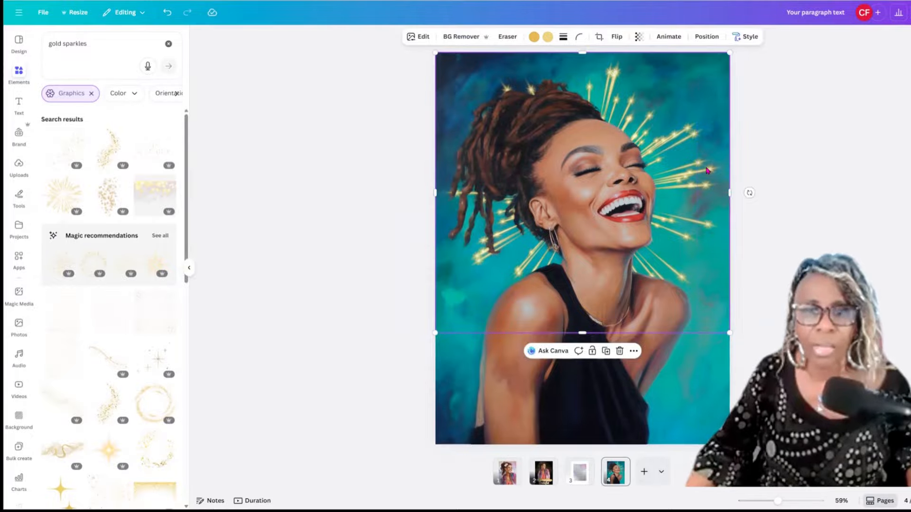
click(606, 351)
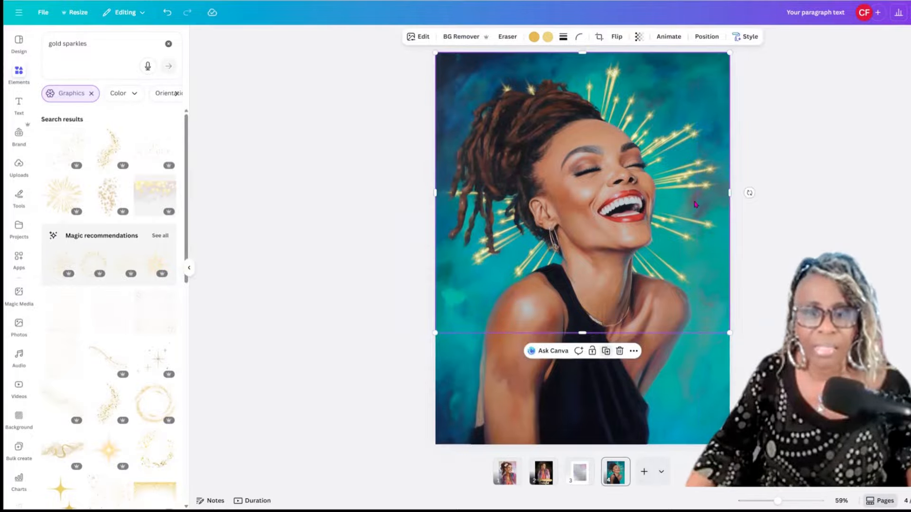
Move the sparkle copy down and enlarge it over her shoulders and chest.
drag(680, 271, 701, 261)
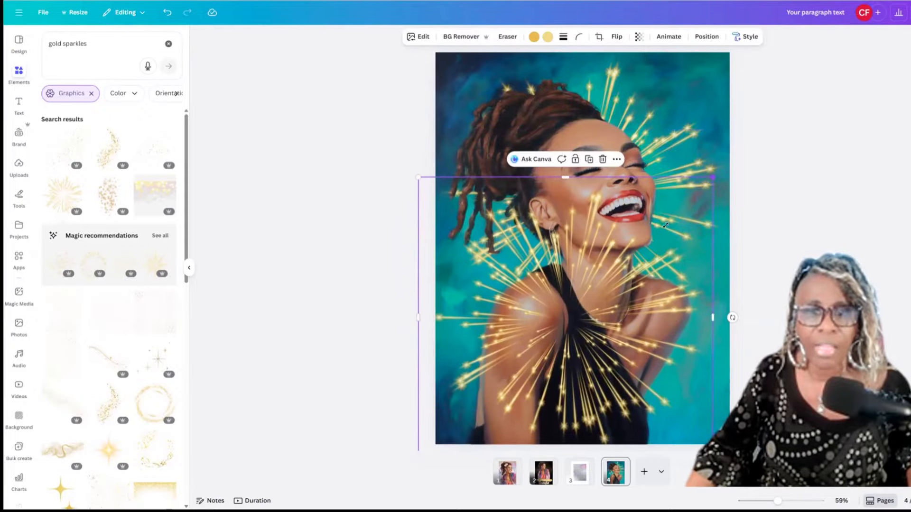
drag(665, 226, 638, 248)
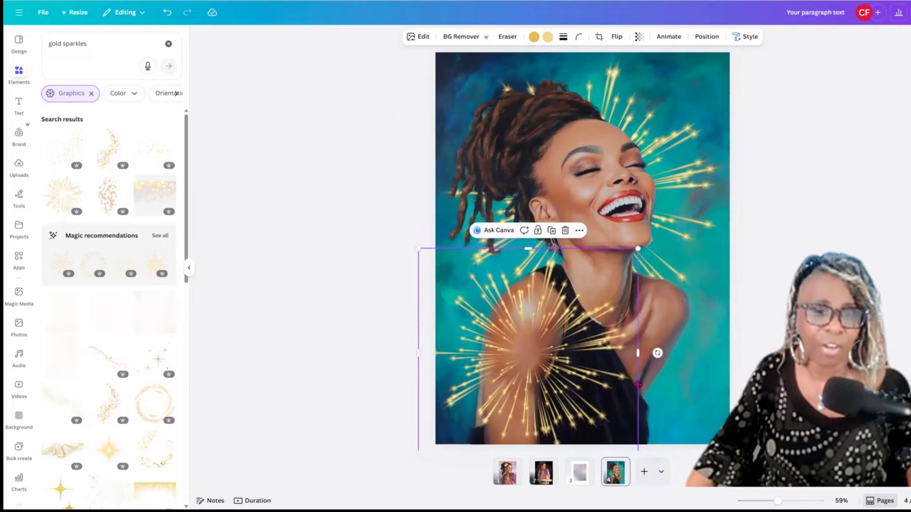
drag(638, 385, 570, 379)
drag(635, 290, 635, 290)
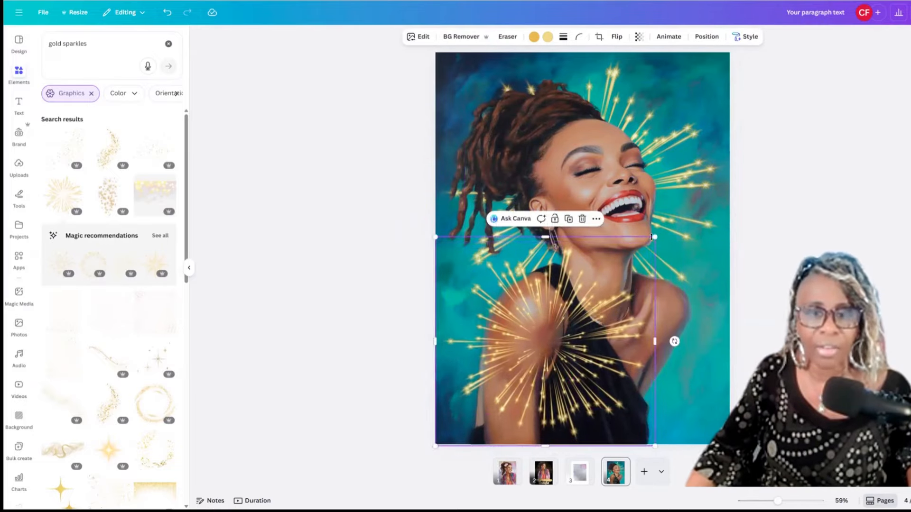
drag(652, 237, 772, 193)
Send the sparkle copy behind the woman and reposition both sparkle bursts.
right_click(649, 270)
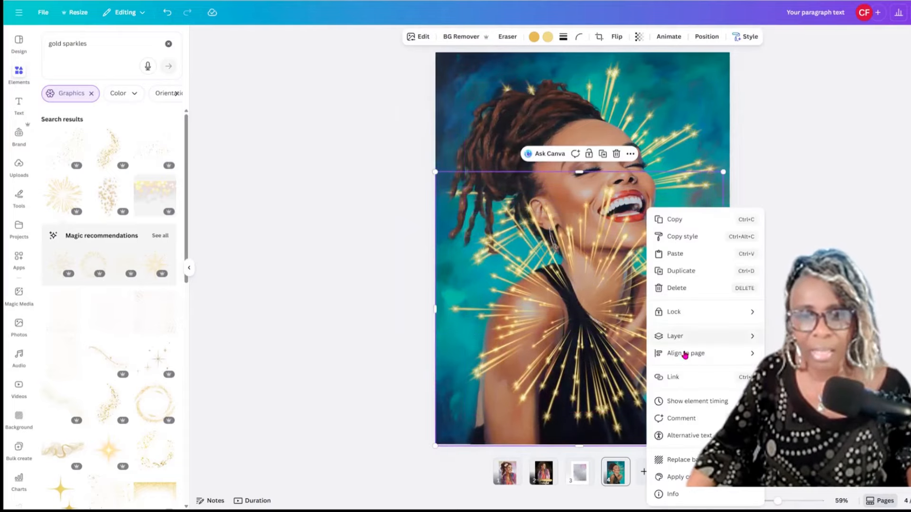
mouse_move(683, 340)
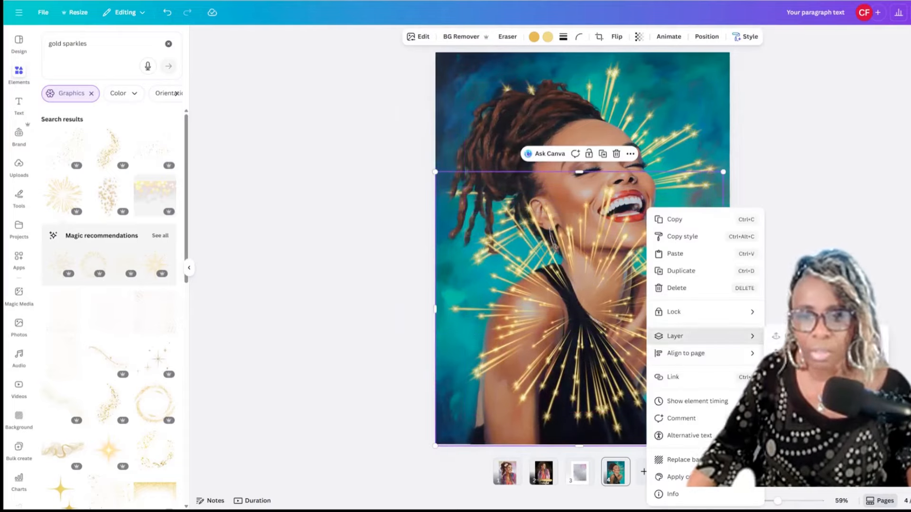
click(802, 371)
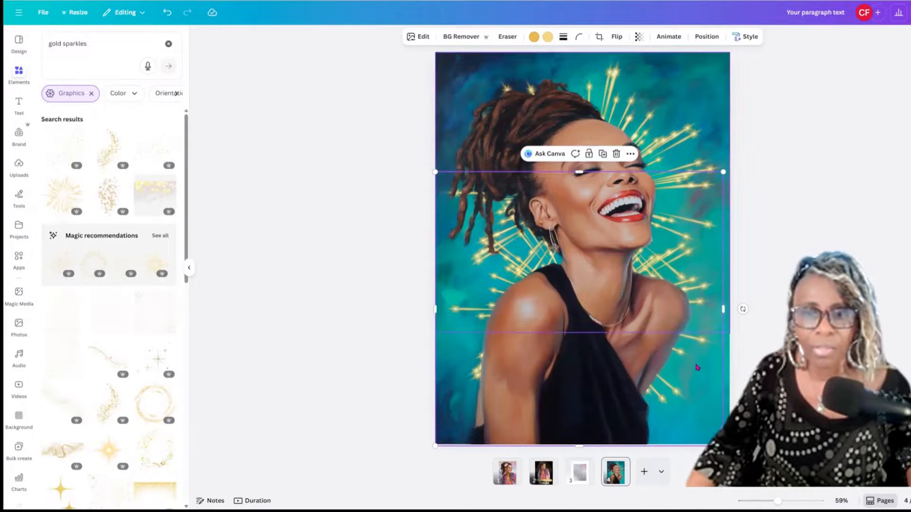
drag(716, 384, 718, 402)
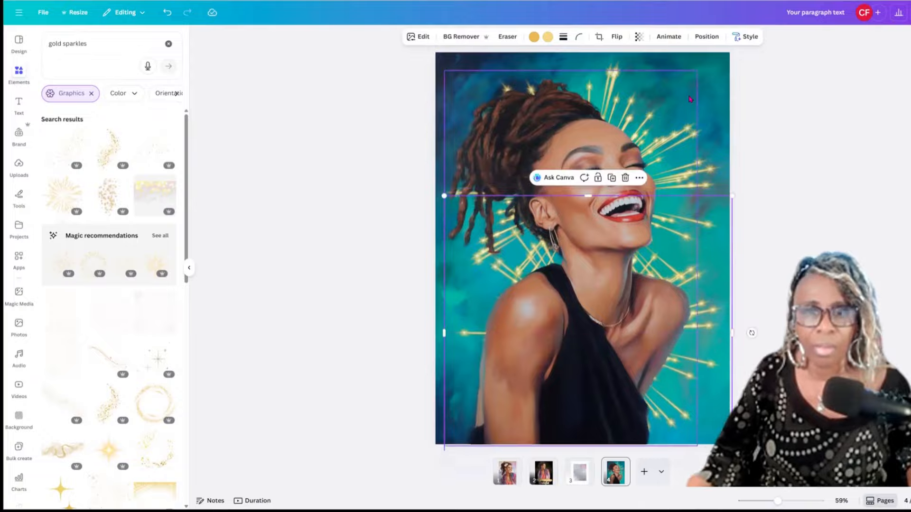
click(708, 93)
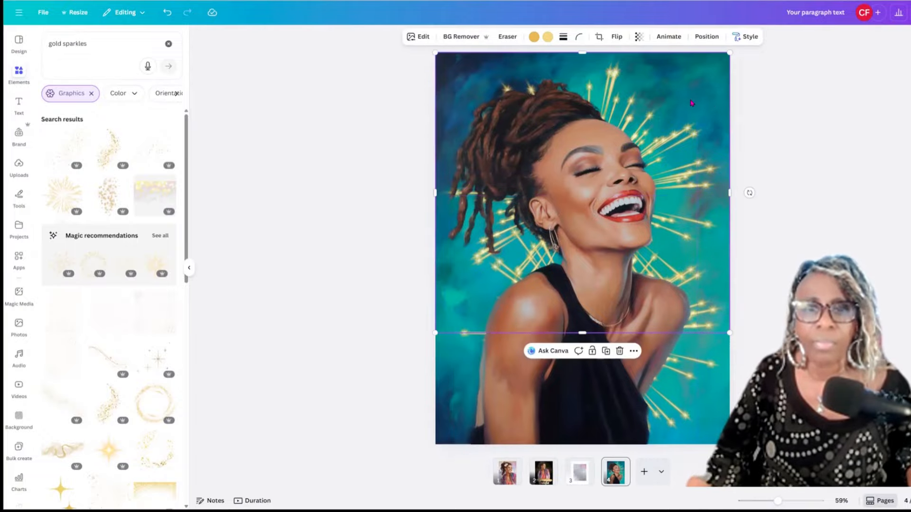
mouse_move(691, 103)
mouse_down()
mouse_move(673, 106)
mouse_move(707, 99)
mouse_up()
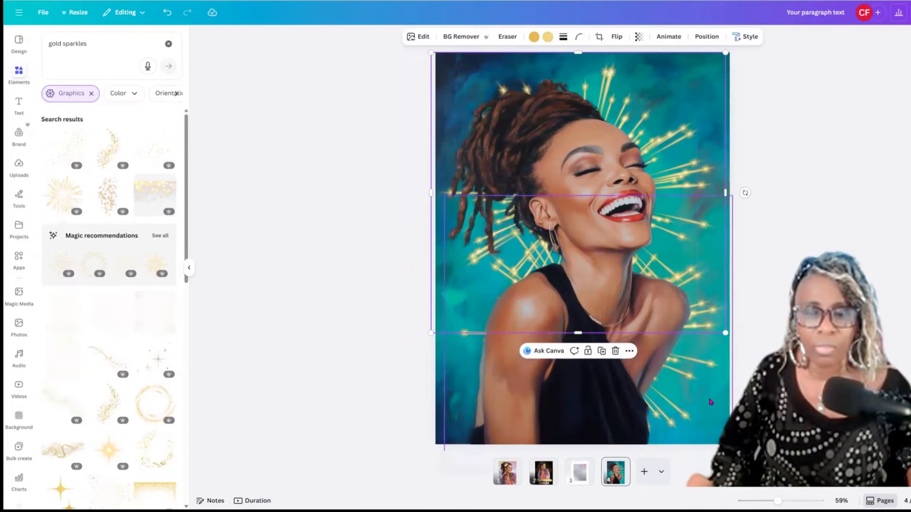
Fit the lower sparkle burst to the page bottom, enlarging it and narrowing its left side.
drag(716, 395, 724, 336)
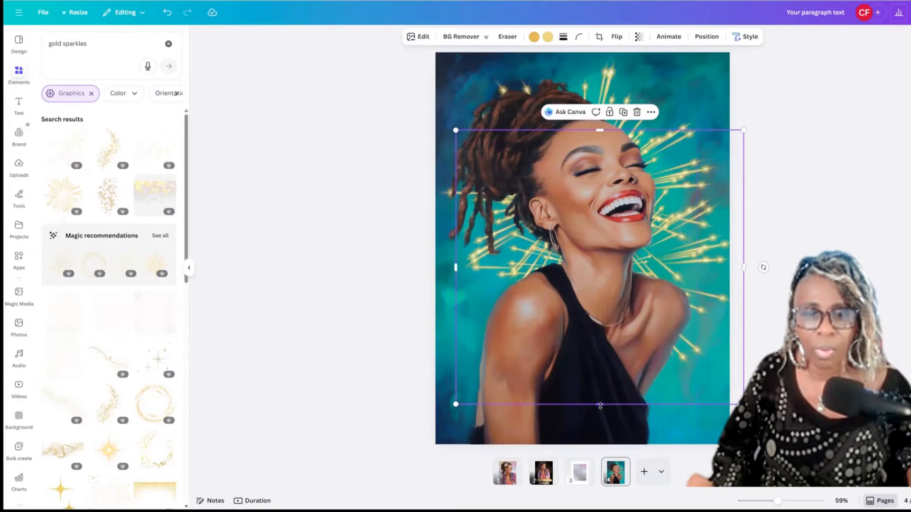
drag(600, 403, 600, 374)
drag(723, 346, 703, 412)
drag(703, 451, 703, 450)
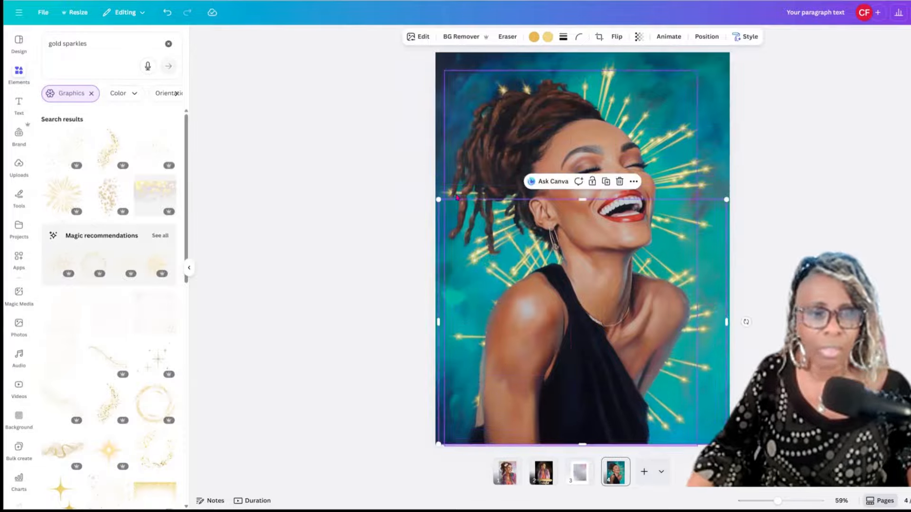
drag(437, 199, 426, 189)
drag(429, 250, 430, 250)
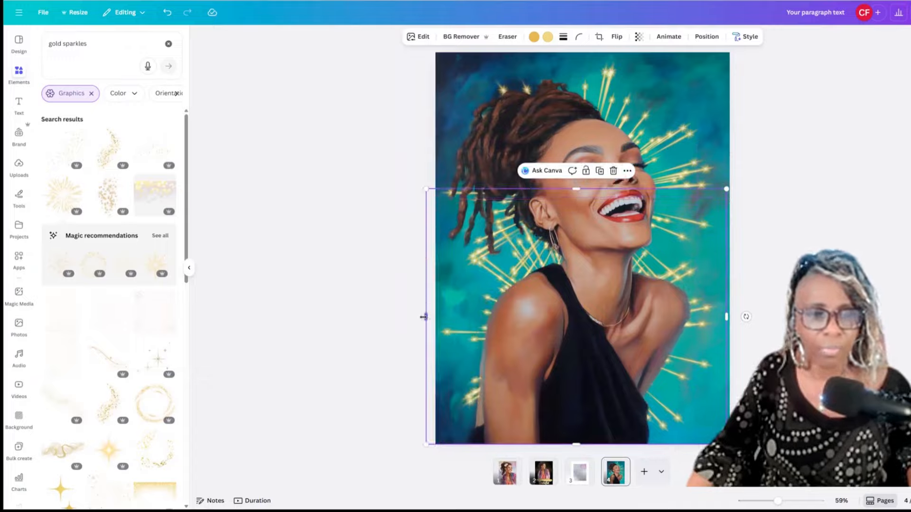
drag(423, 317, 438, 317)
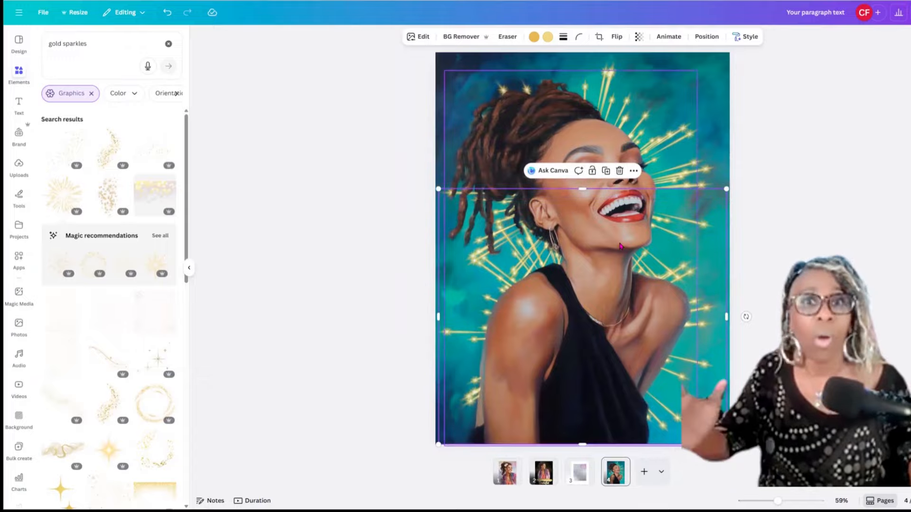
Nudge the woman cutout slightly right to finish the layout.
click(791, 299)
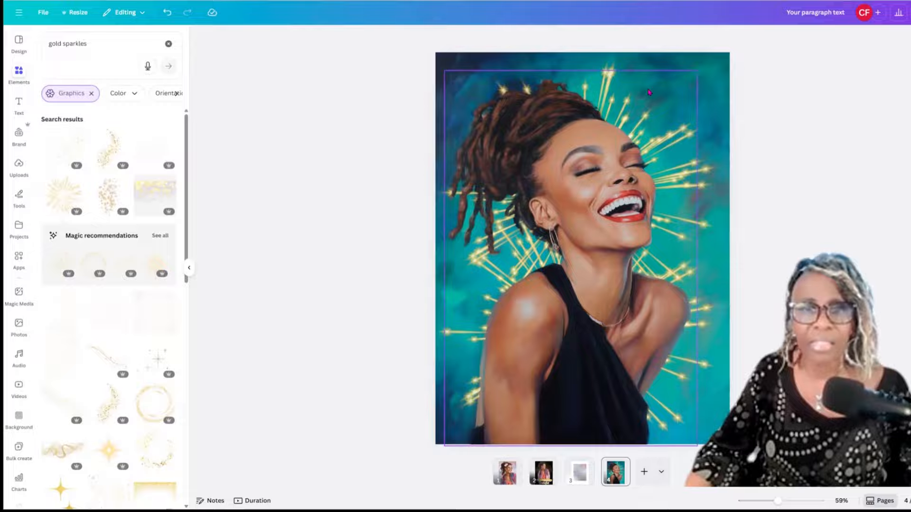
drag(646, 92, 643, 92)
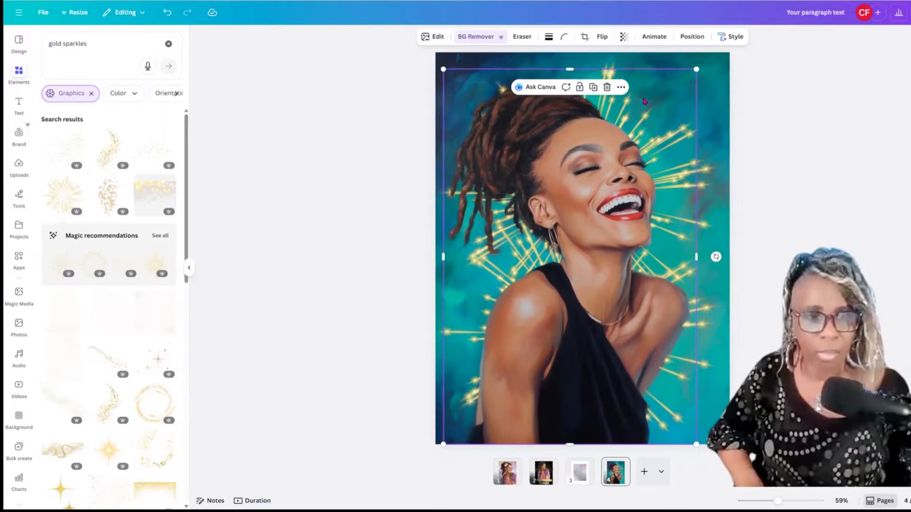
key(Right)
key(Right)
key(Right)
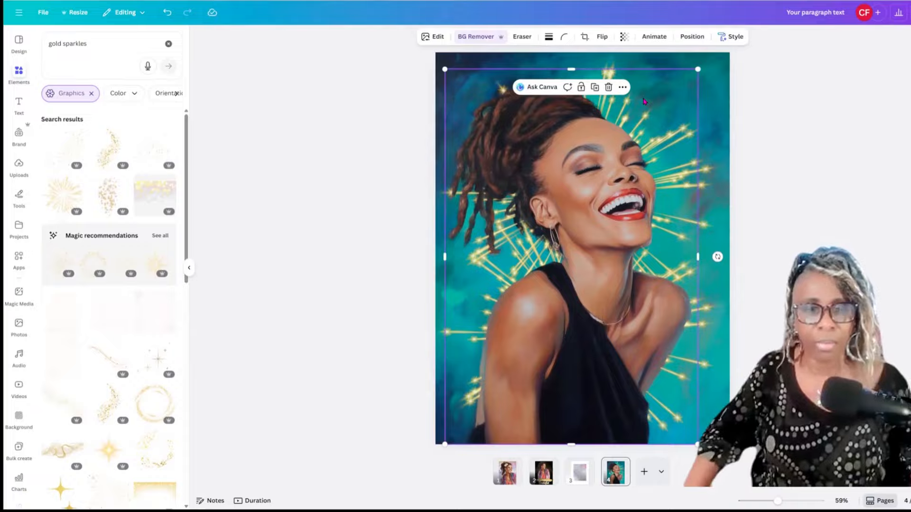
Deselect everything to review the finished portrait page.
click(747, 218)
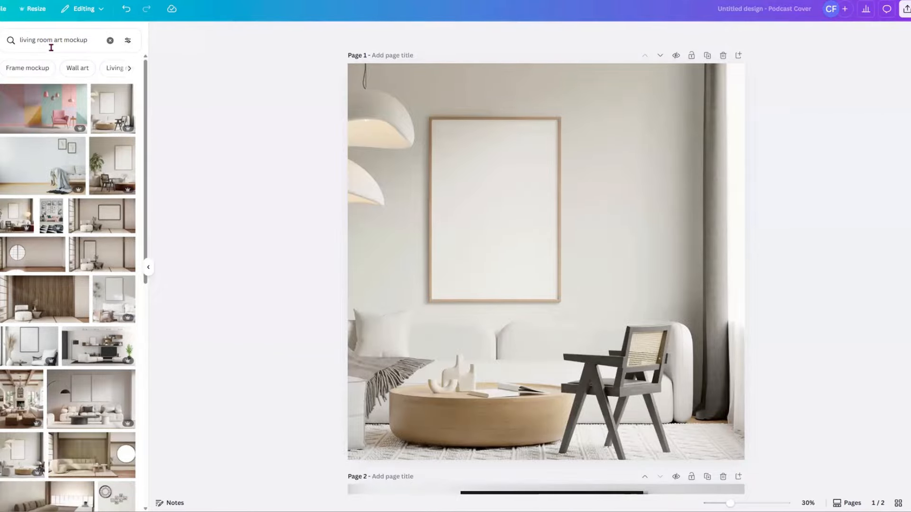
scroll(550, 242, down, 2)
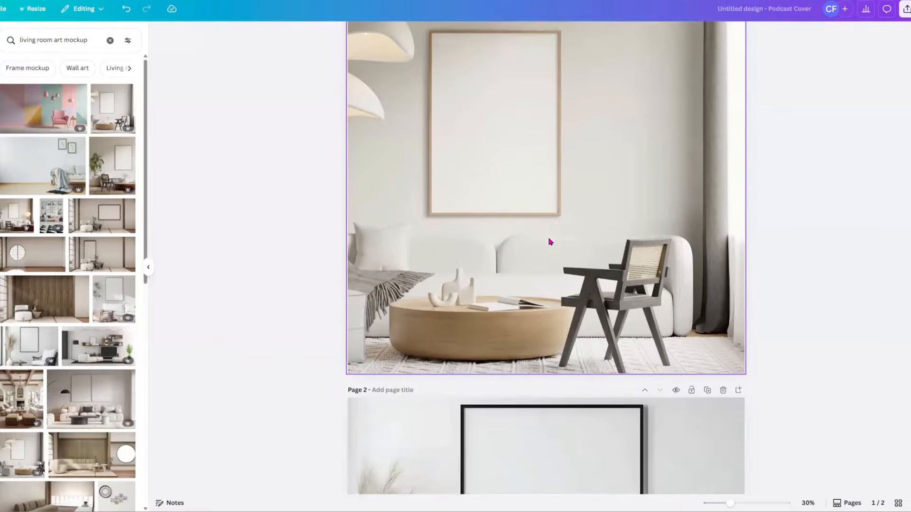
scroll(550, 242, down, 5)
scroll(534, 269, up, 6)
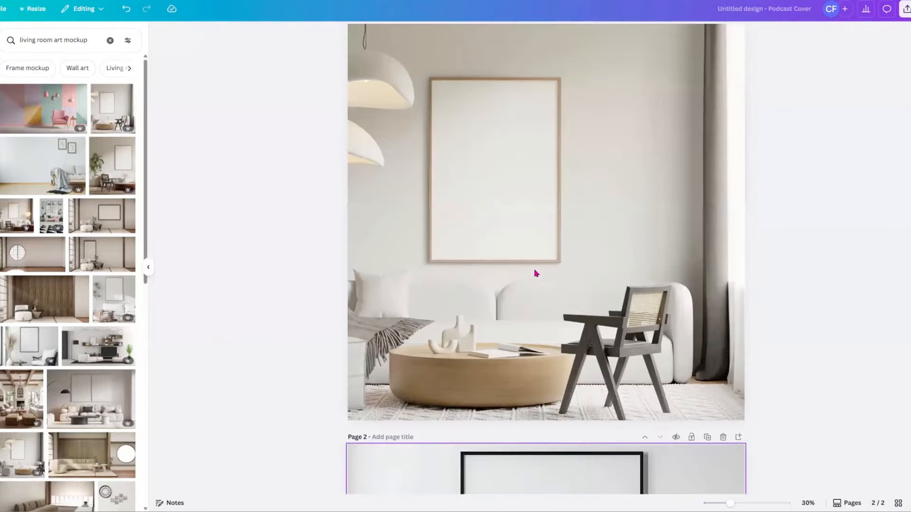
scroll(534, 271, up, 1)
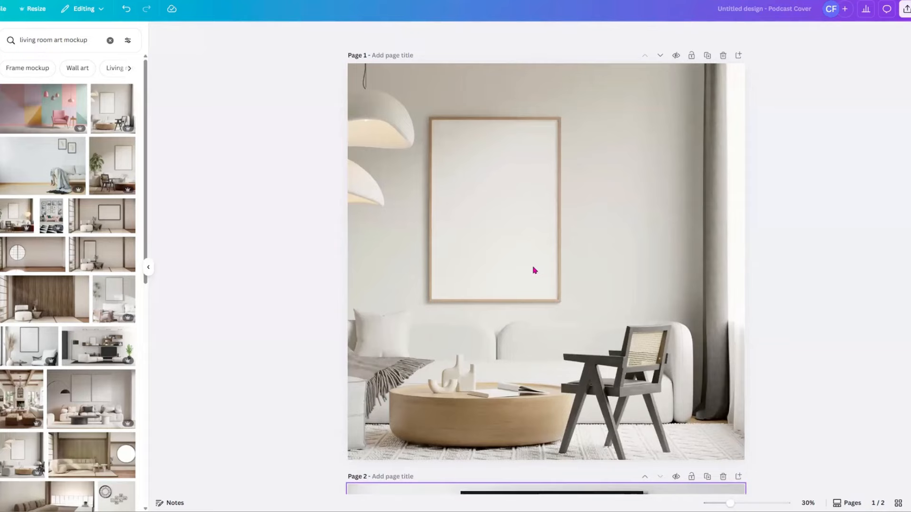
click(512, 244)
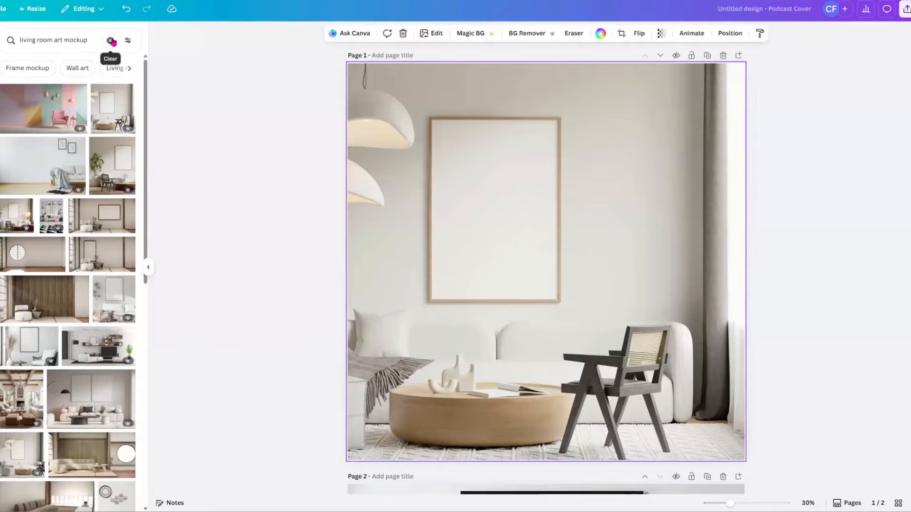